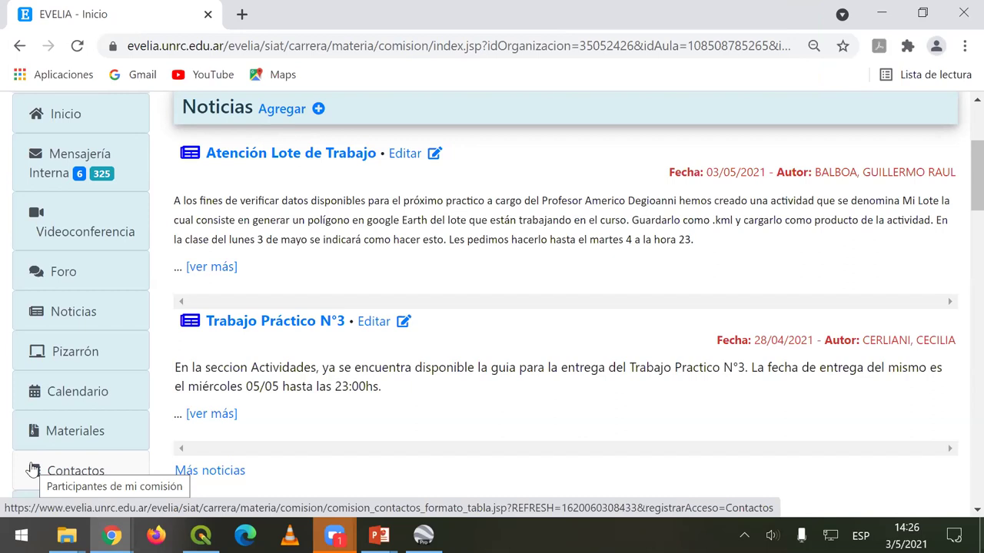
# - Open the complete list of course news and read the "Atención Lote de Trabajo" item
pyautogui.scroll(-1, 32, 470)
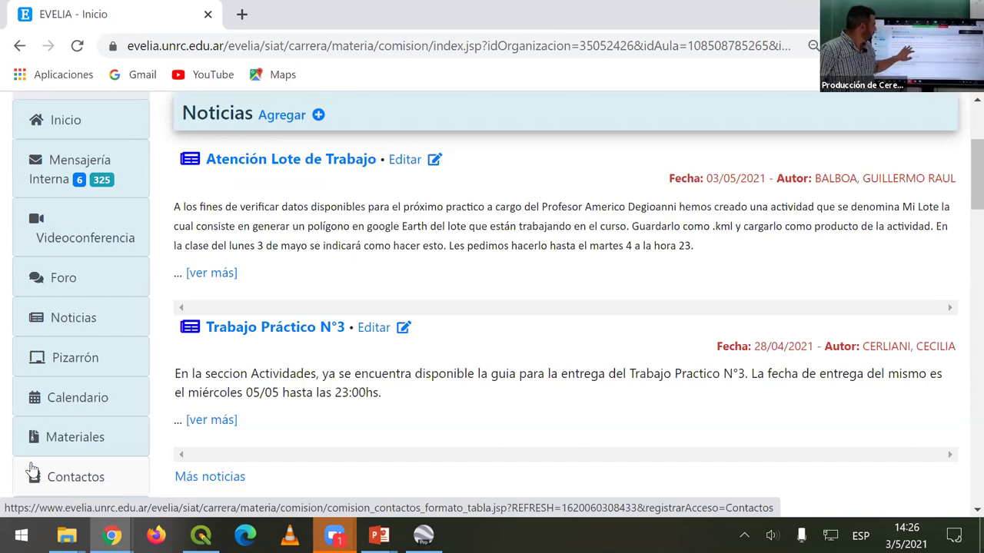
pyautogui.scroll(1, 33, 470)
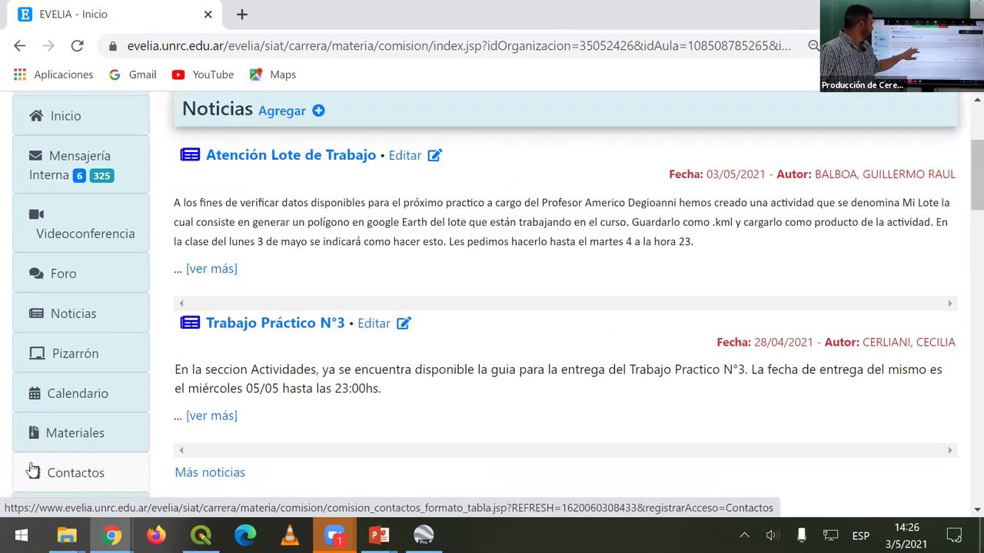
pyautogui.click(32, 470)
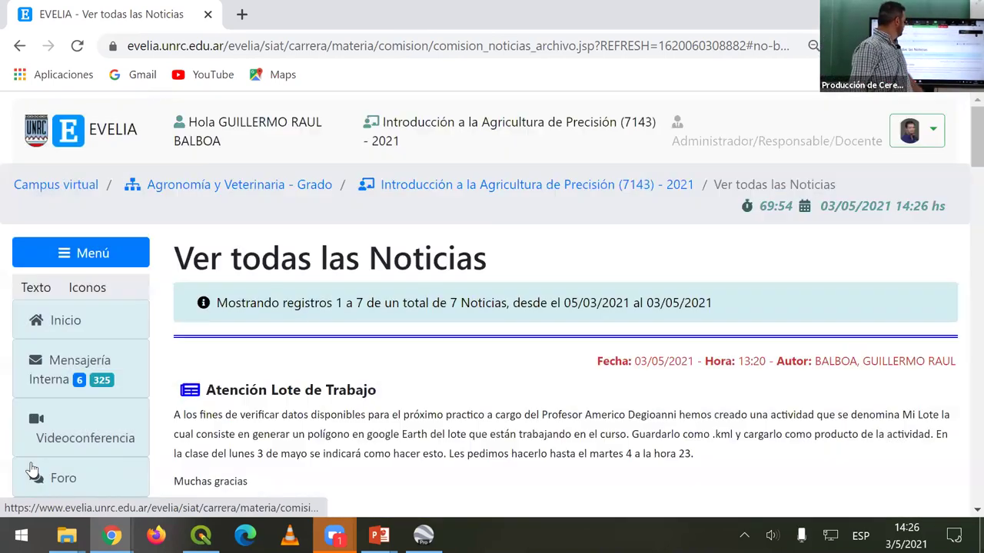
pyautogui.scroll(-2, 31, 468)
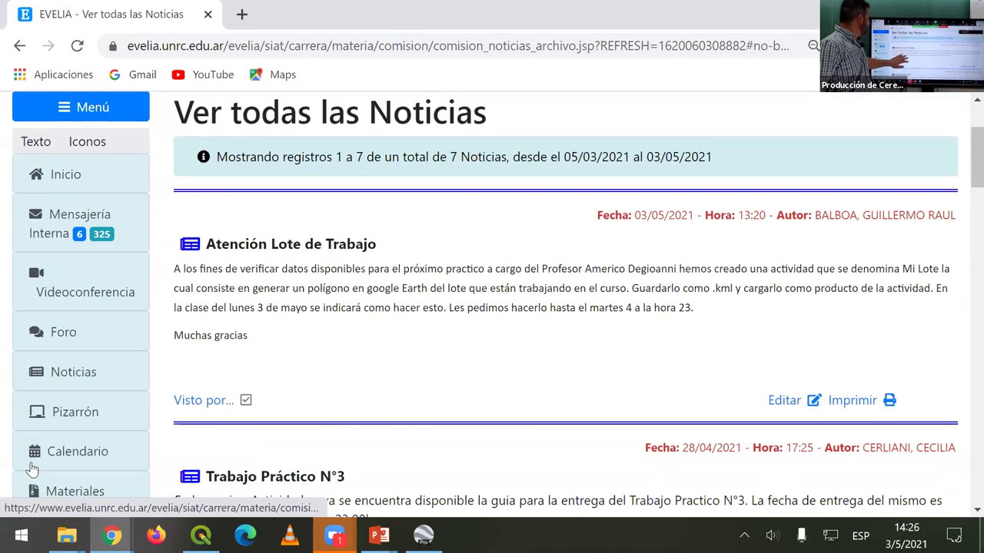
pyautogui.scroll(-1, 30, 469)
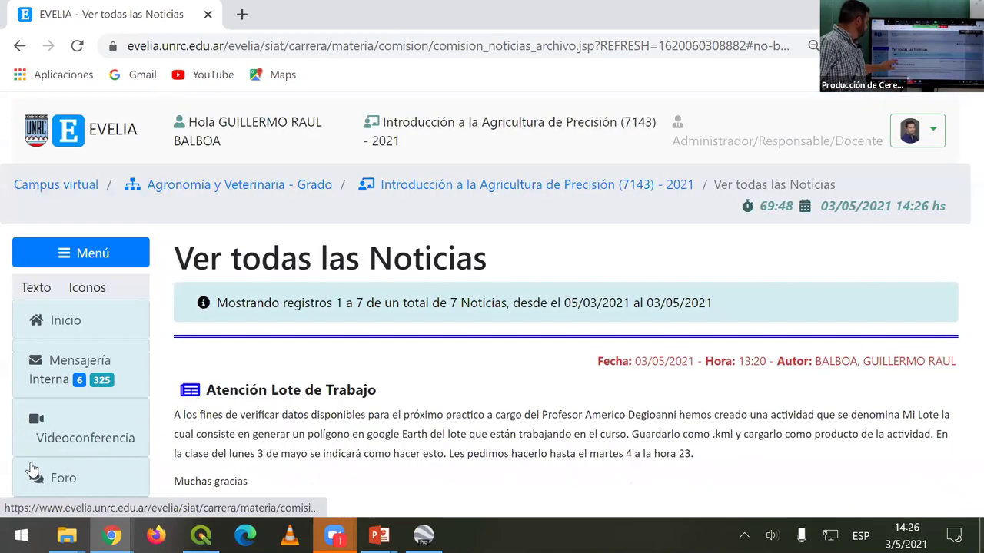
# - Review the list of people who have viewed the "Atención Lote de Trabajo" news item, and close the list
pyautogui.scroll(-3, 31, 469)
pyautogui.scroll(-4, 30, 469)
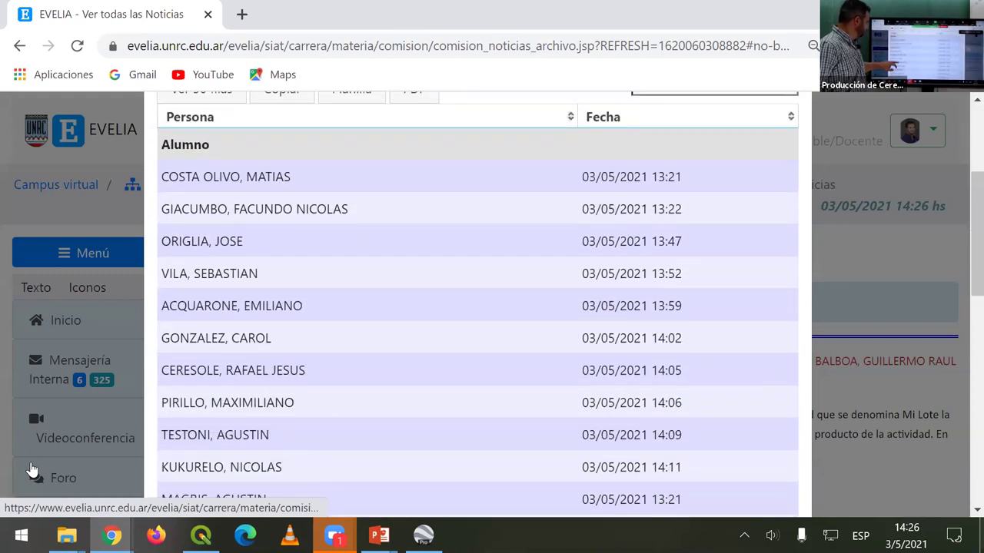
pyautogui.scroll(-4, 31, 470)
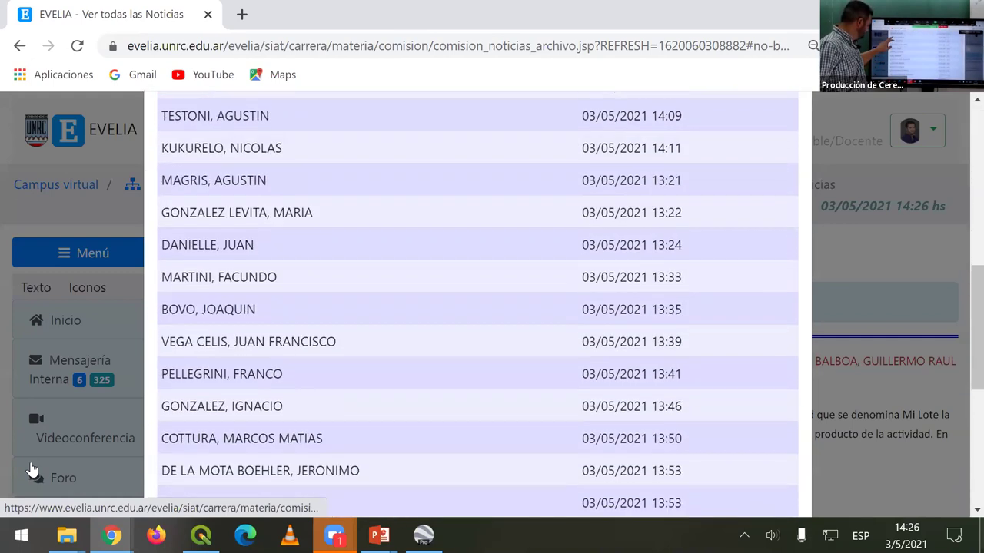
pyautogui.scroll(-2, 30, 470)
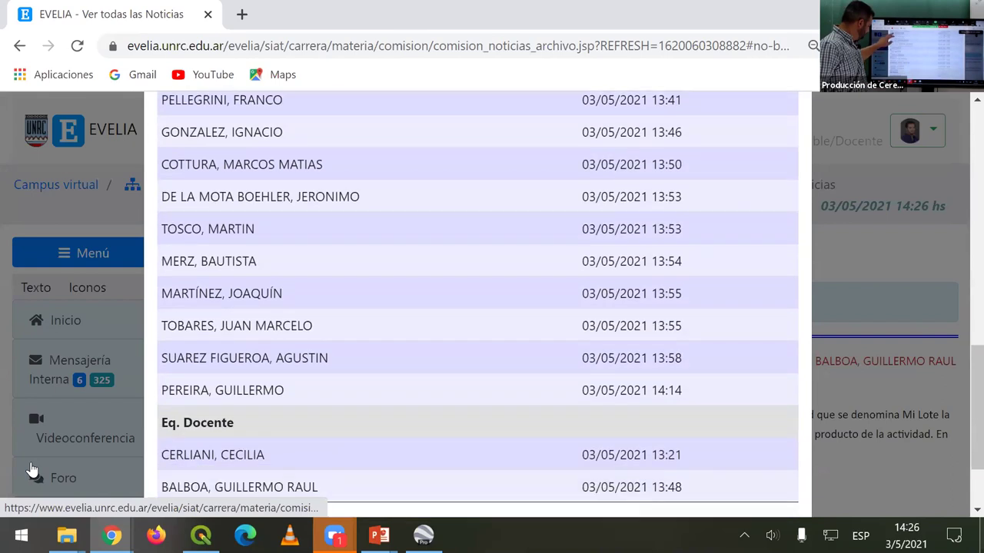
pyautogui.scroll(10, 30, 470)
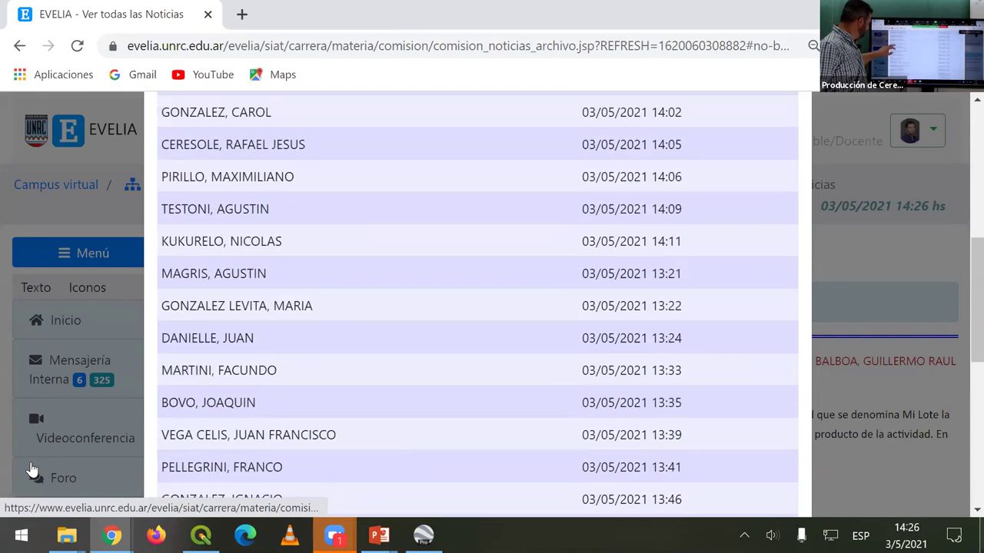
pyautogui.scroll(2, 31, 470)
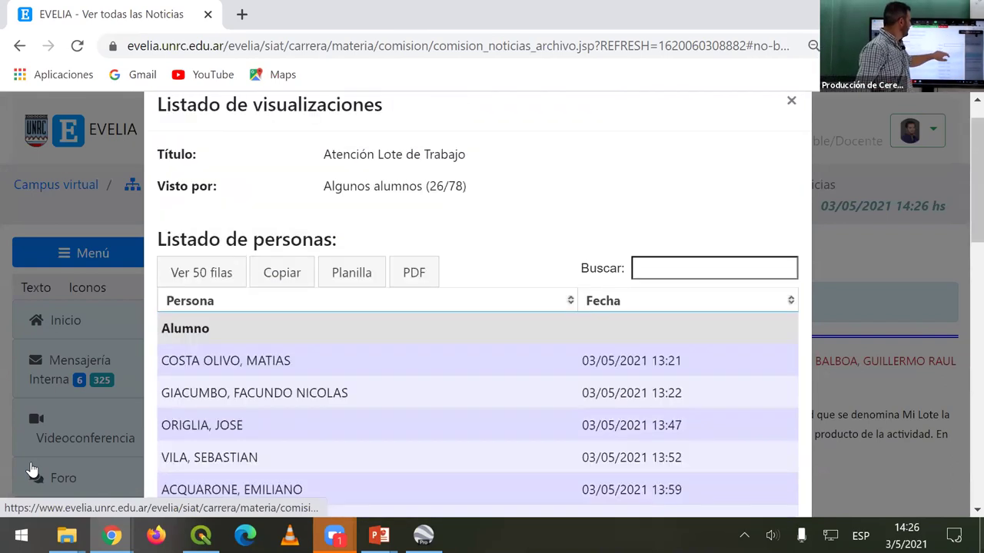
pyautogui.hotkey('shift', 'F10')
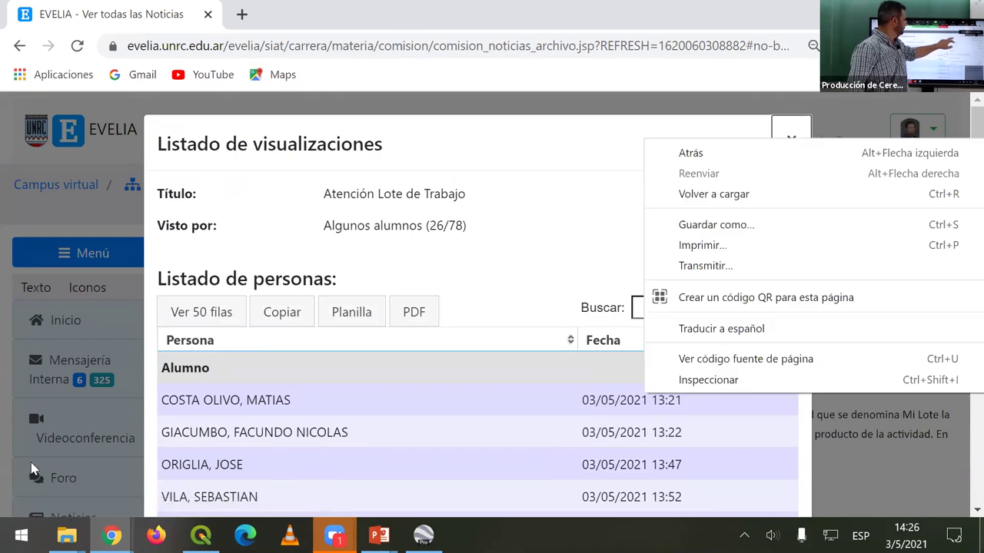
pyautogui.press('Escape')
pyautogui.click(32, 469)
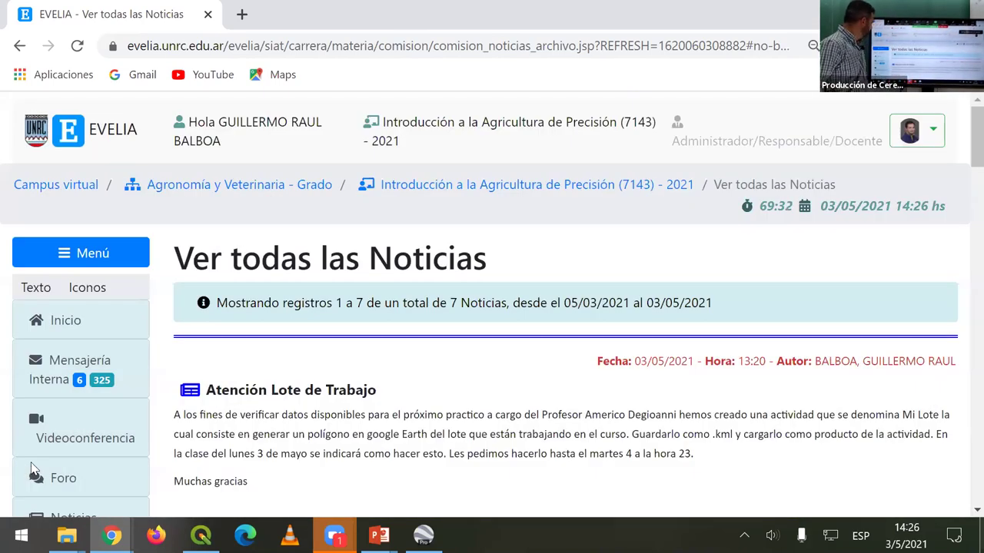
# - Examine the work-plot announcement's instructions and deadline, along with the start of the "Trabajo Práctico N°3" item
pyautogui.scroll(-1, 32, 469)
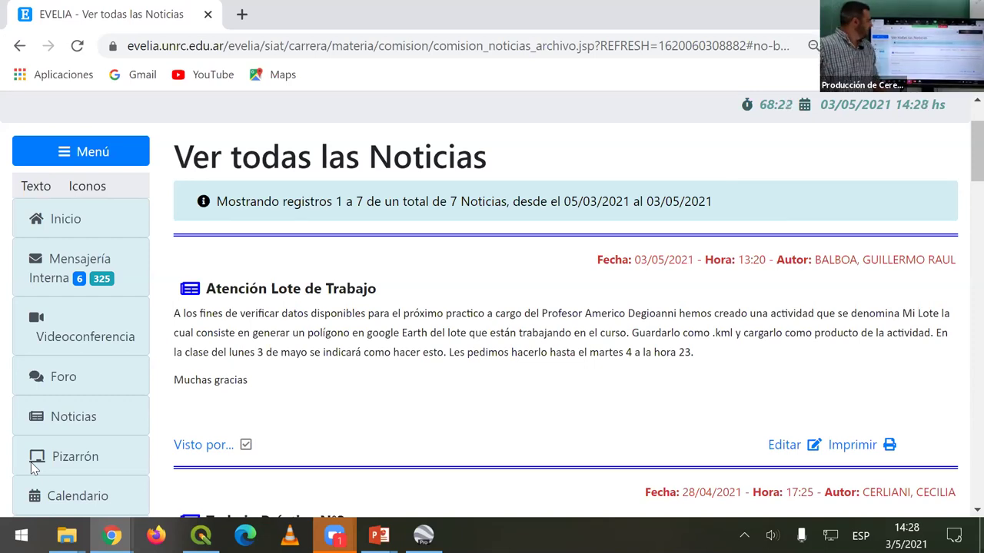
pyautogui.scroll(-1, 33, 469)
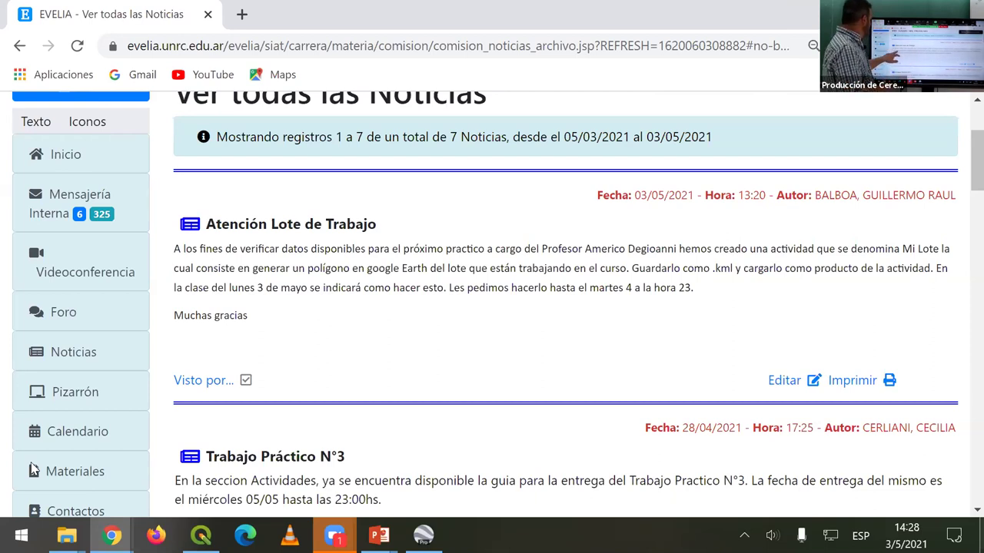
pyautogui.scroll(-1, 32, 469)
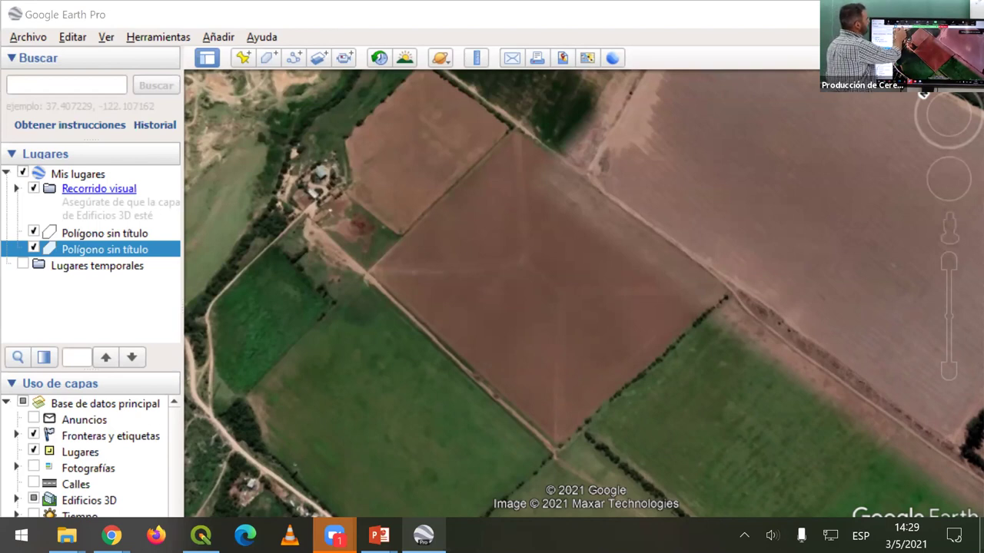
# - Switch to Google Earth Pro and create an untitled polygon over the field strip southwest of the farm buildings
pyautogui.click(421, 534)
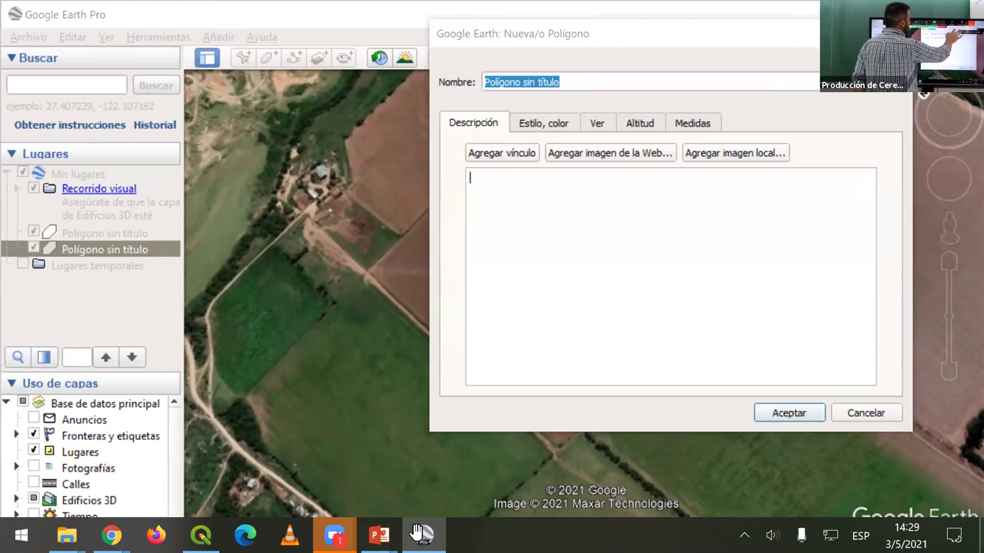
pyautogui.click(501, 264)
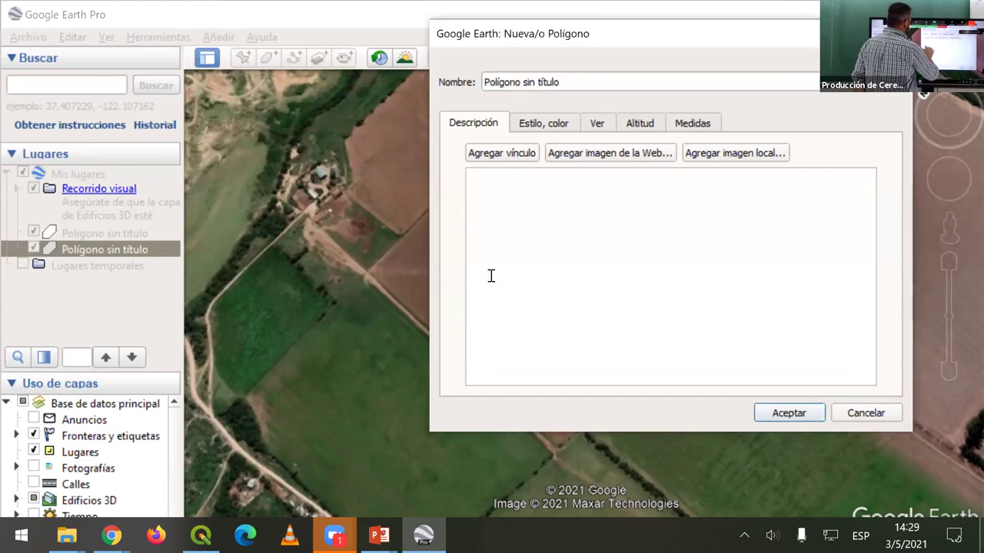
pyautogui.click(417, 137)
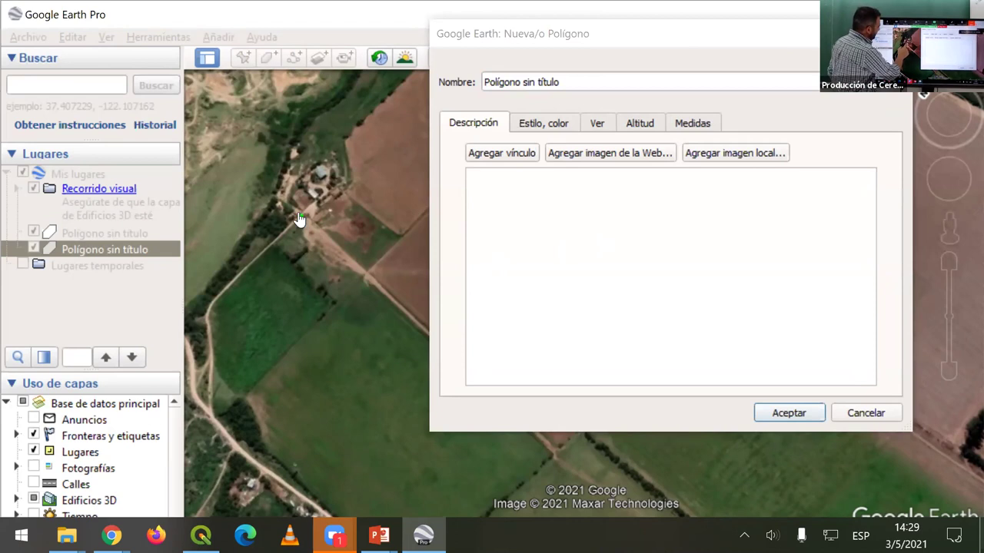
pyautogui.click(299, 212)
pyautogui.click(355, 273)
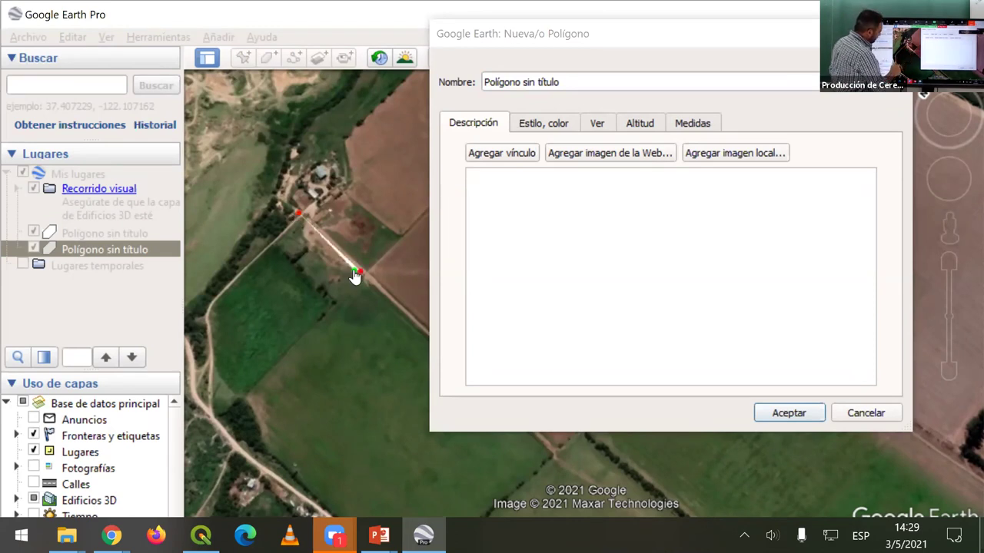
pyautogui.click(211, 398)
pyautogui.click(188, 335)
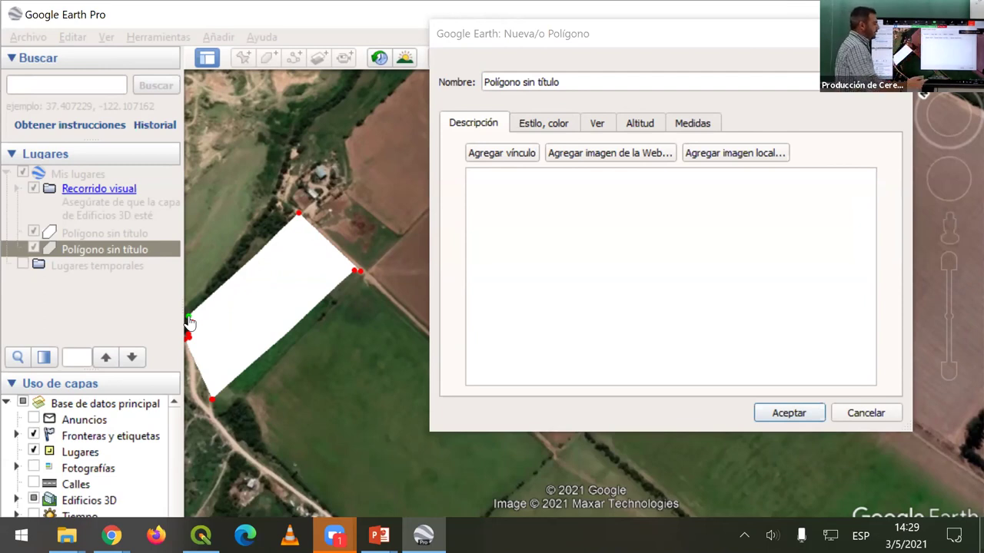
pyautogui.click(788, 412)
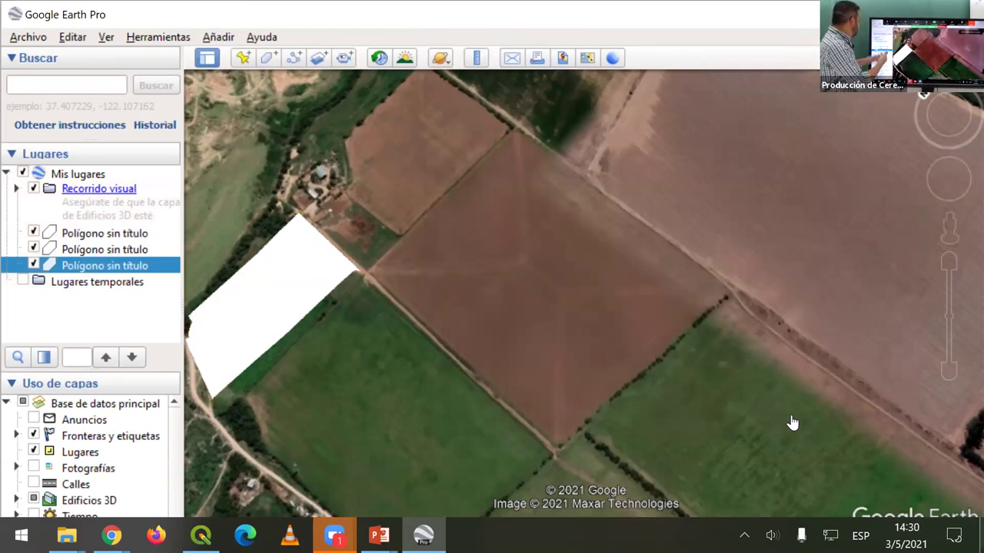
# - Create another untitled polygon northwest of the farm buildings, placing corner points and tracing its last edge freehand
pyautogui.moveTo(92, 262); pyautogui.dragTo(85, 266)
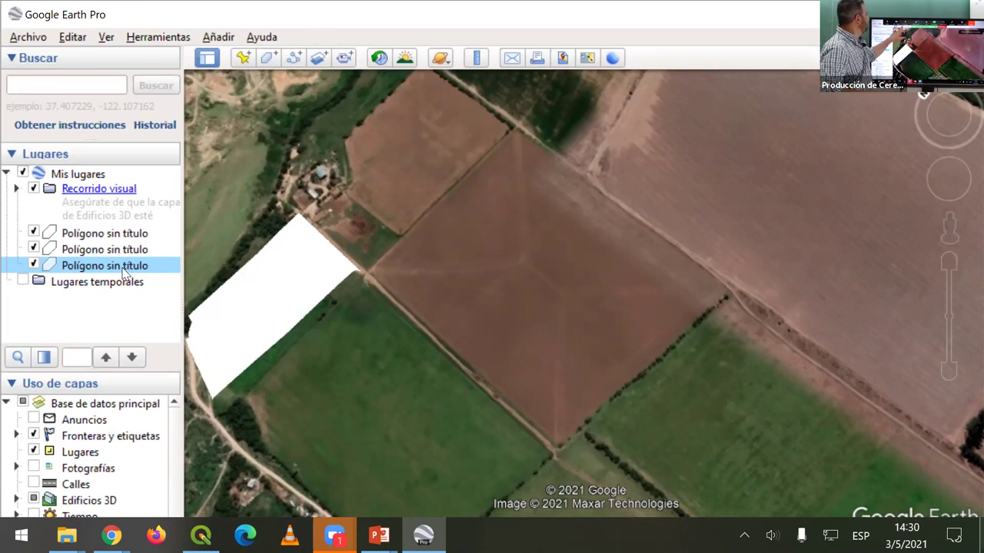
pyautogui.hotkey('ctrl', 'shift', 'g')
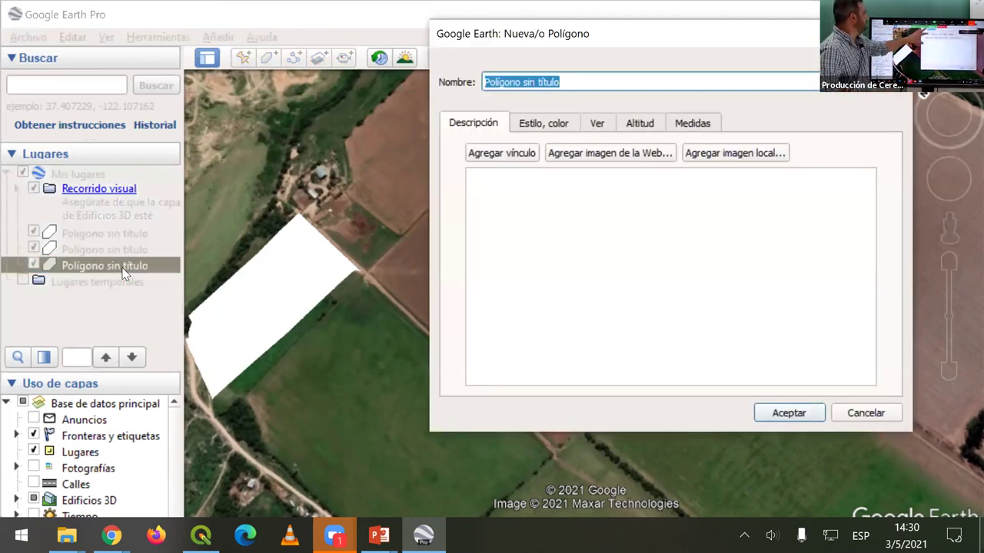
pyautogui.click(294, 98)
pyautogui.click(336, 169)
pyautogui.click(245, 218)
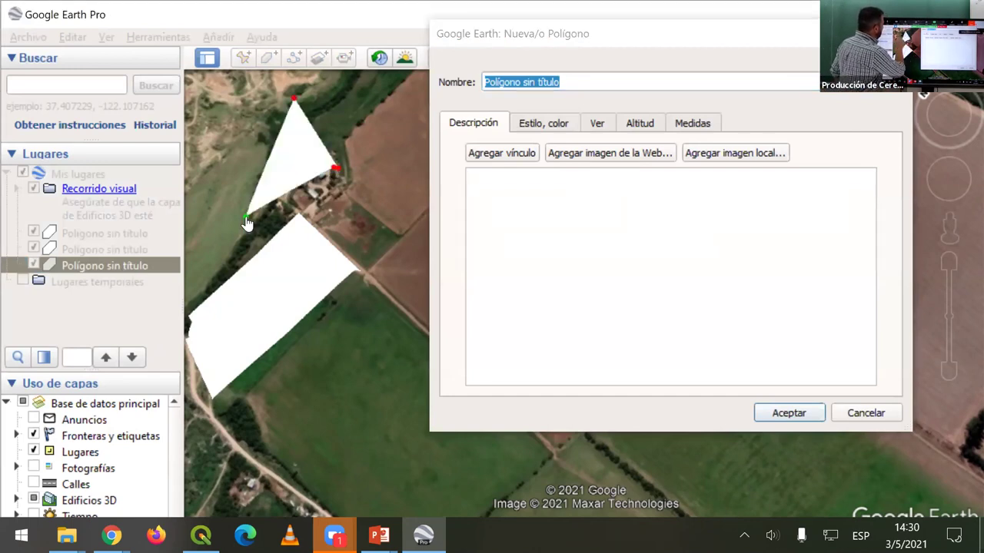
pyautogui.click(223, 127)
pyautogui.click(252, 98)
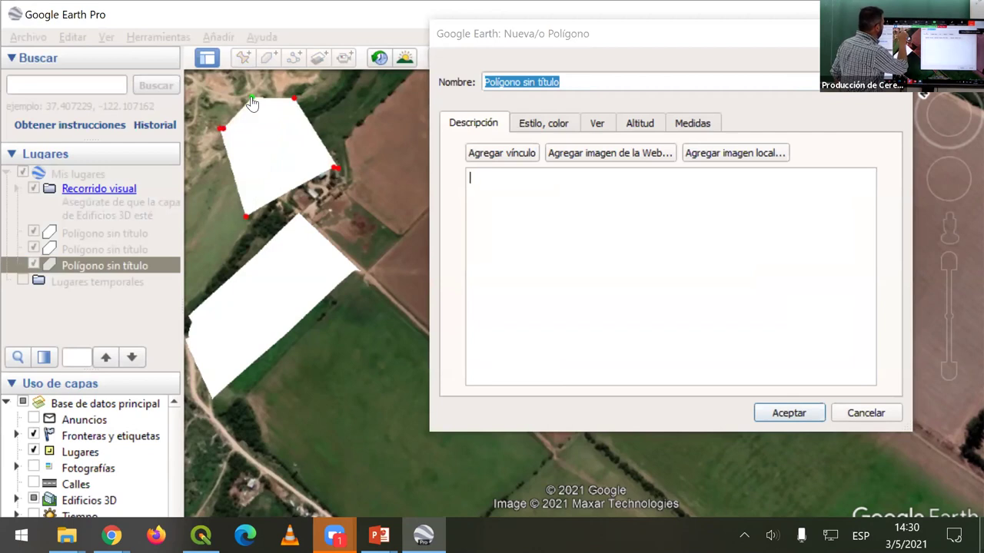
pyautogui.click(213, 194)
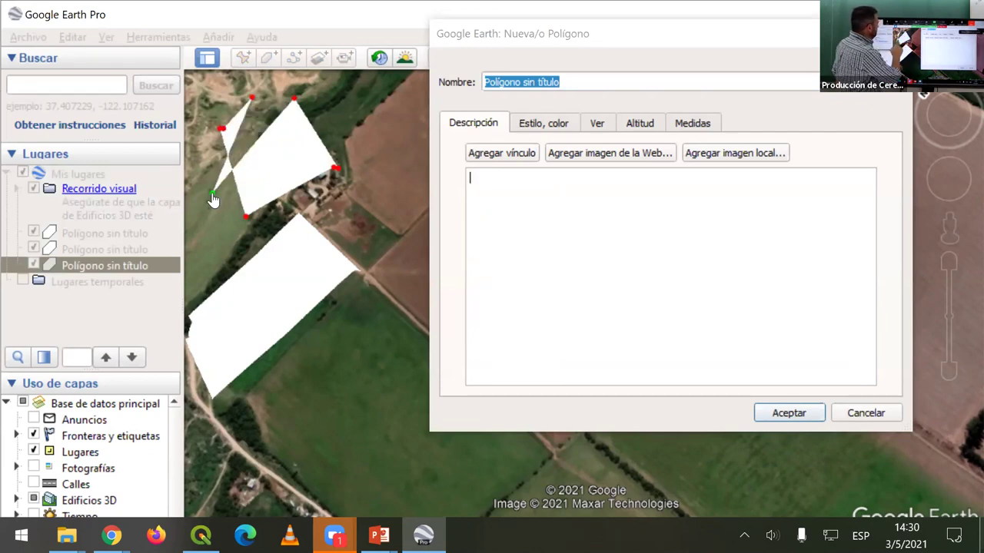
pyautogui.moveTo(213, 196); pyautogui.dragTo(282, 102)
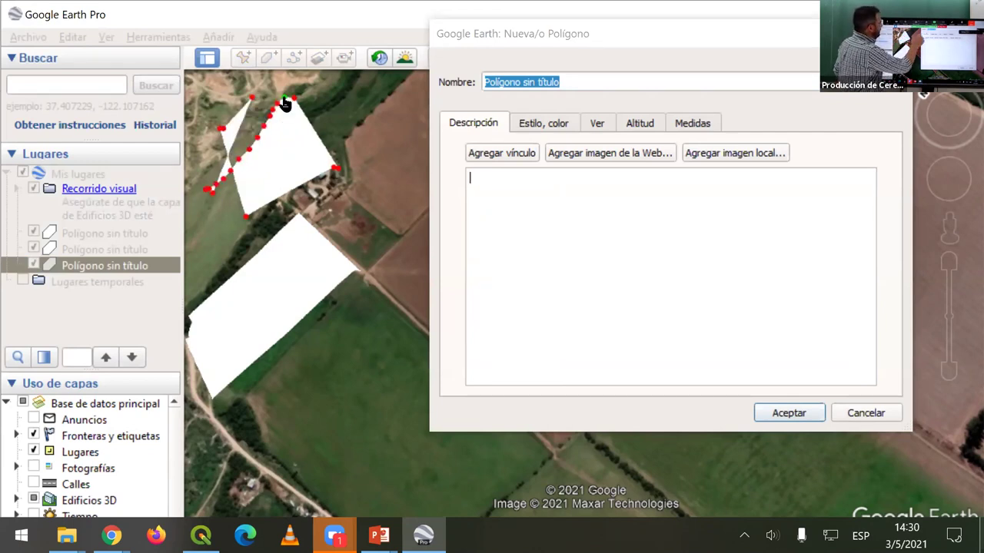
pyautogui.click(794, 419)
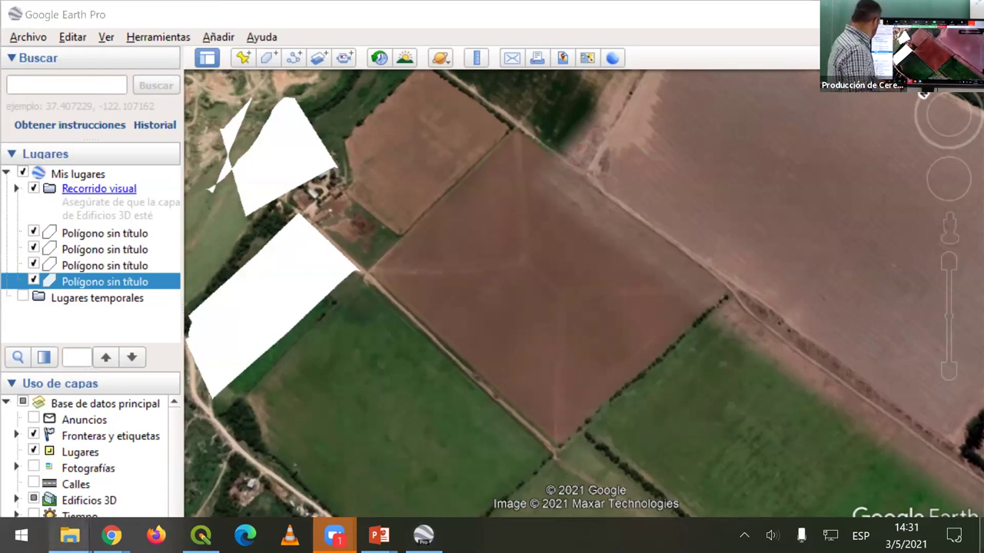
# - Move the Firefox shortcut ahead of the other pinned taskbar applications and return to the Google Earth Pro map
pyautogui.moveTo(156, 536); pyautogui.dragTo(67, 536)
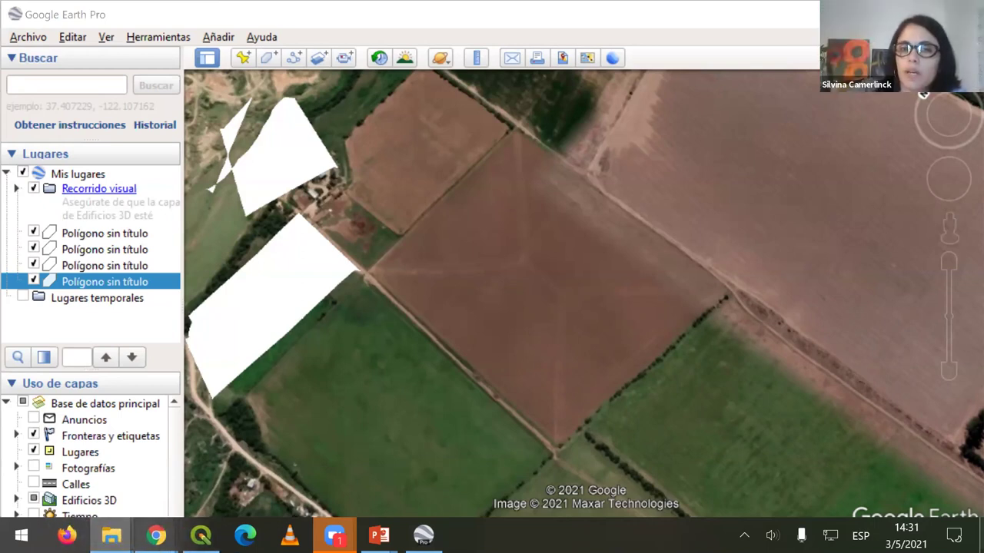
pyautogui.rightClick(112, 535)
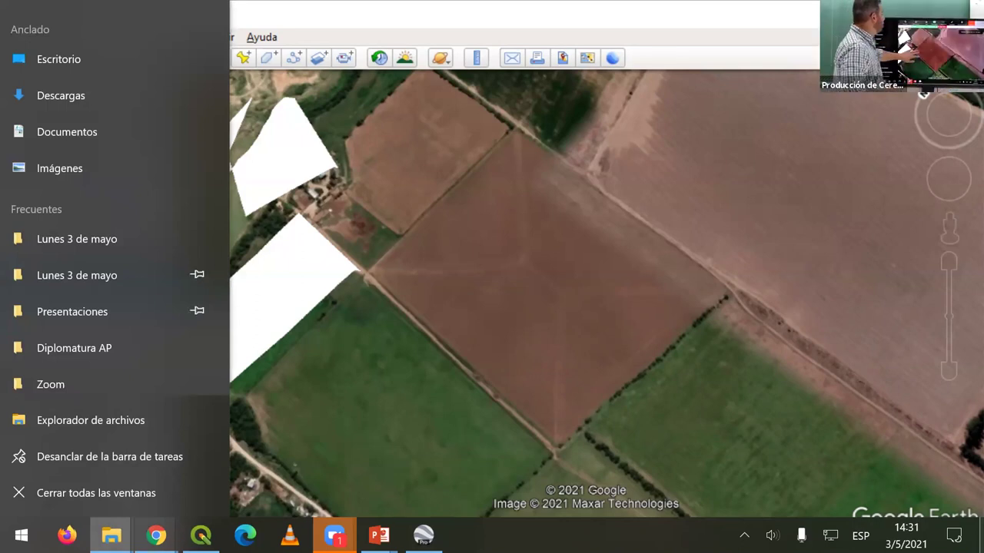
pyautogui.click(400, 279)
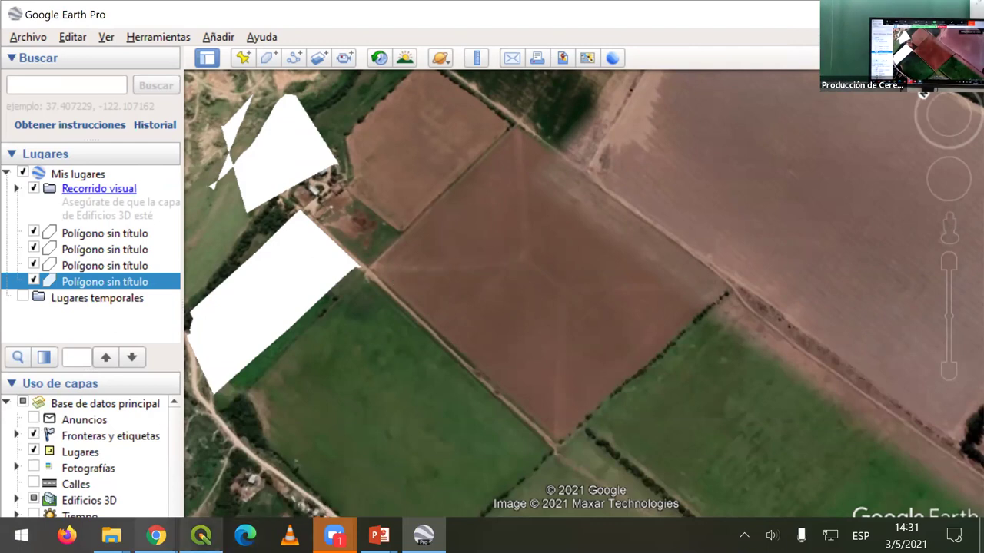
# - Switch to the EVELIA browser window and open the course's forums
pyautogui.moveTo(156, 536)
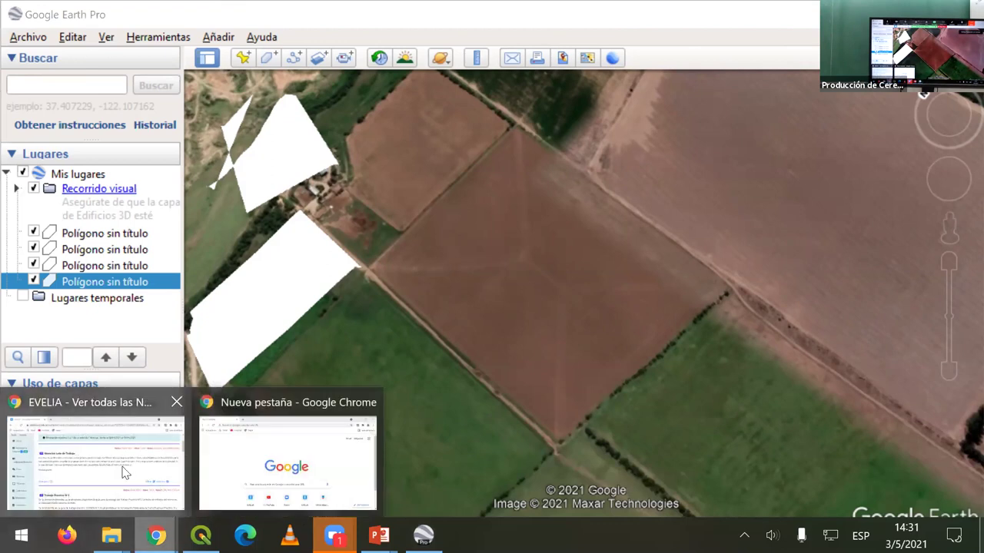
pyautogui.click(123, 472)
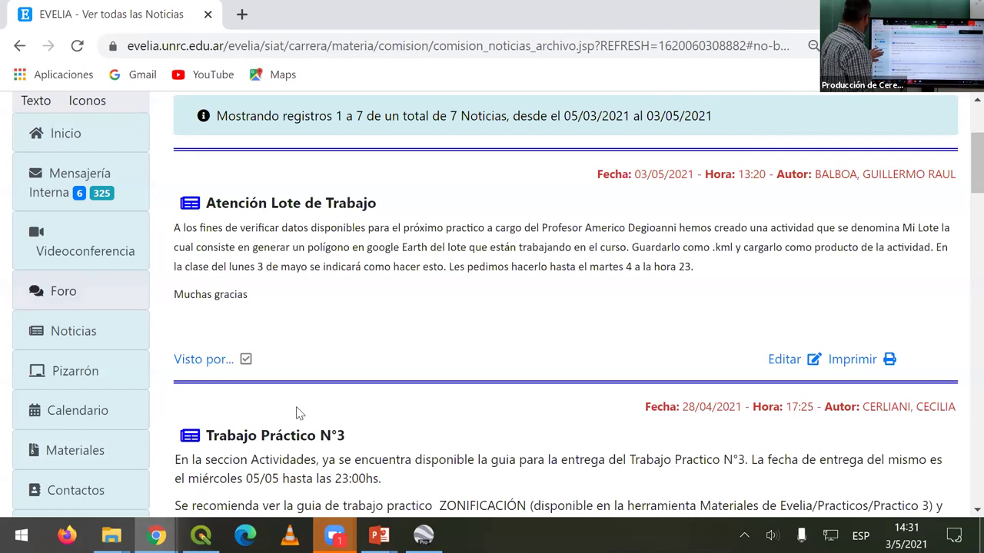
pyautogui.click(63, 291)
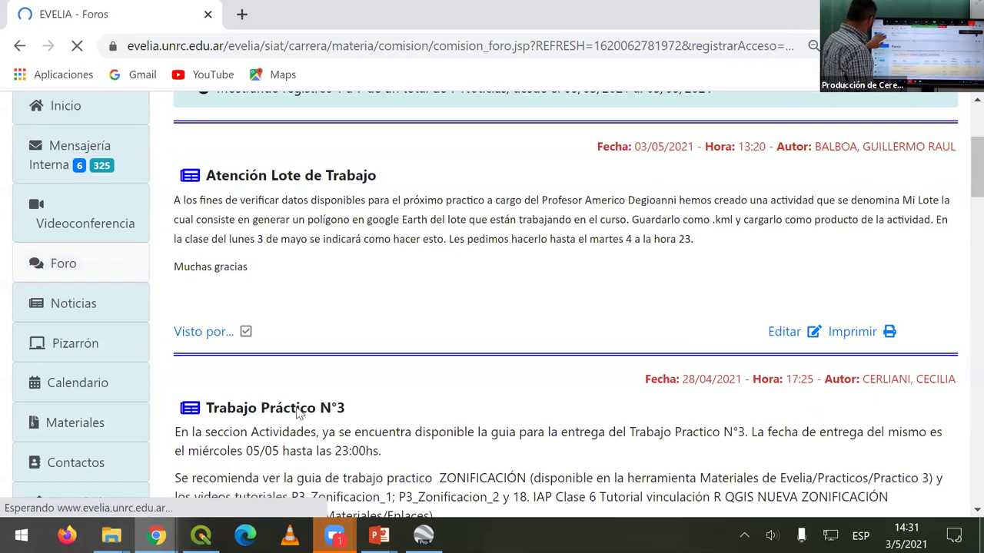
pyautogui.scroll(-3, 300, 412)
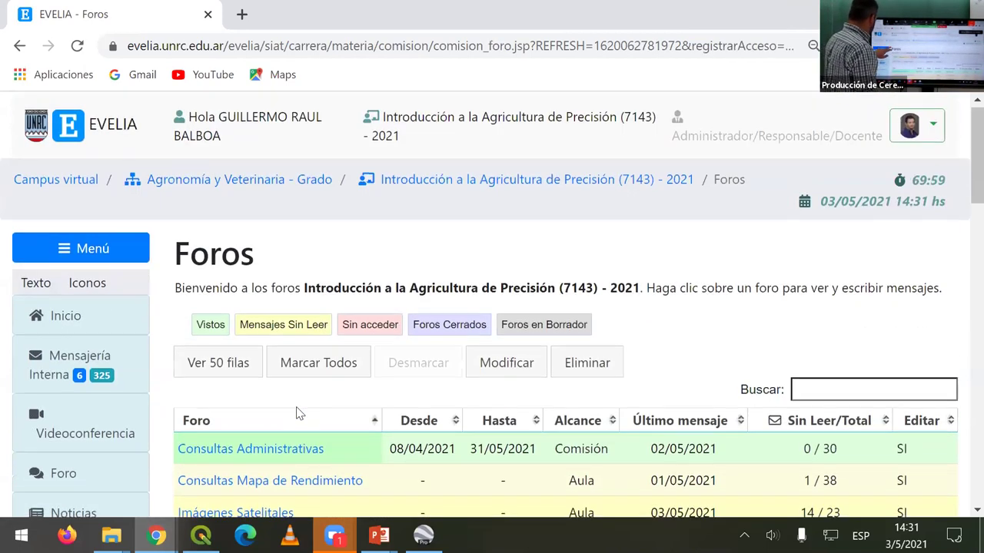
# - Open the EVELIA course's activities page and look through the student activities available alongside Trabajo Práctico N°3_ 2021
pyautogui.scroll(-3, 300, 412)
pyautogui.scroll(-2, 300, 413)
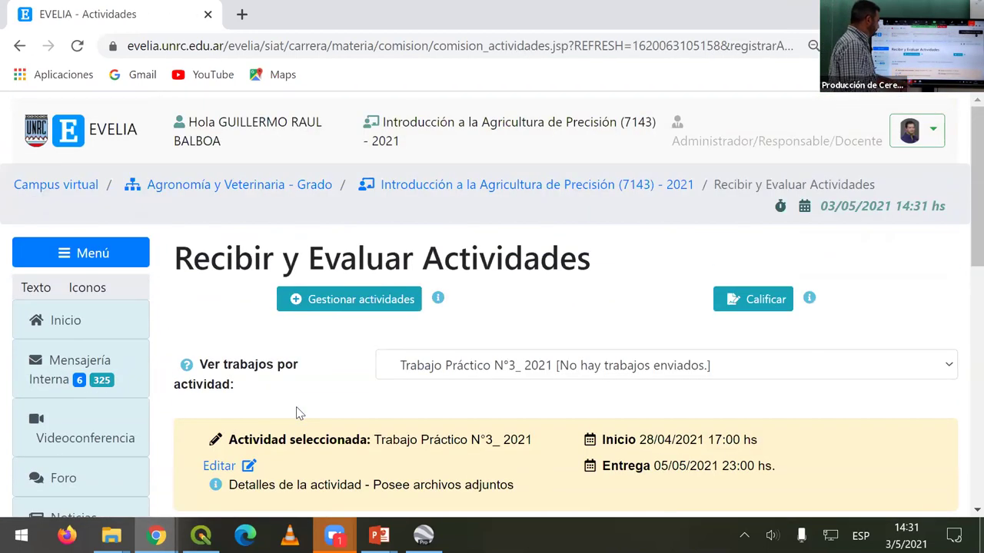
pyautogui.hotkey('alt', 'Down')
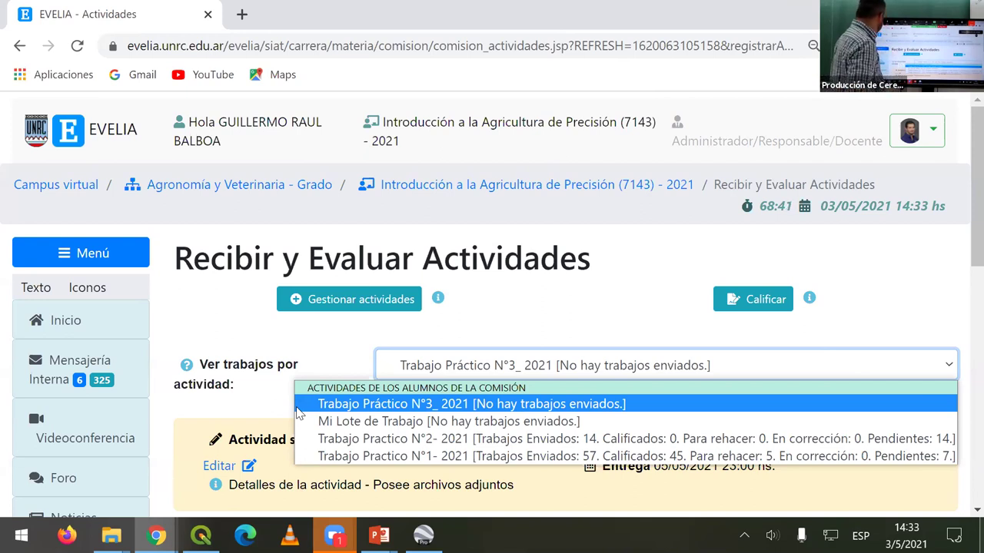
pyautogui.click(296, 407)
pyautogui.scroll(-1, 296, 407)
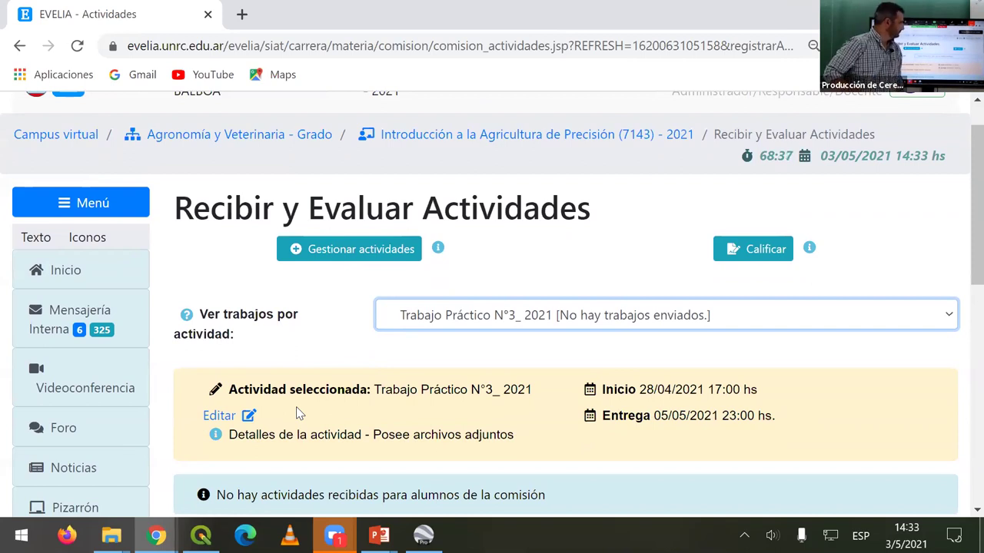
pyautogui.hotkey('alt', 'Down')
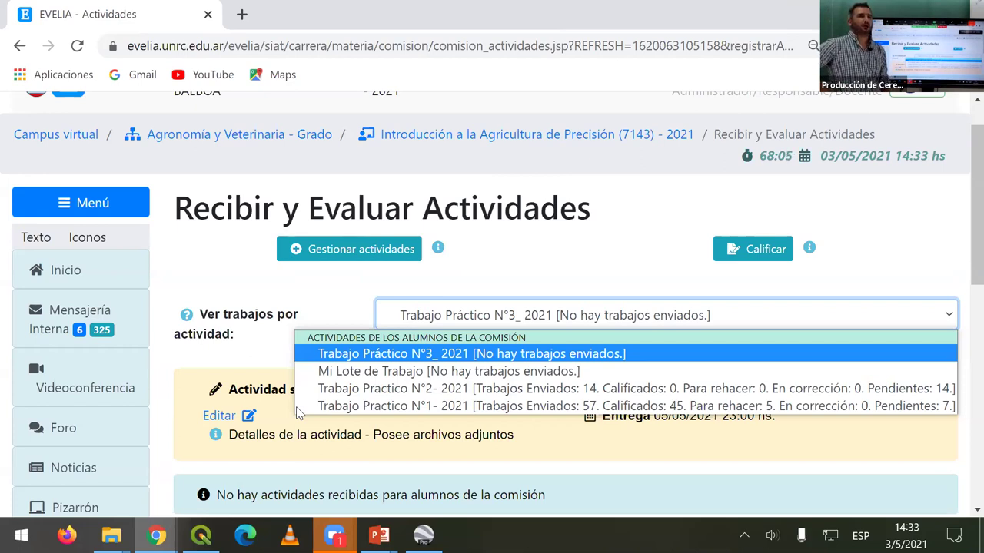
pyautogui.click(295, 406)
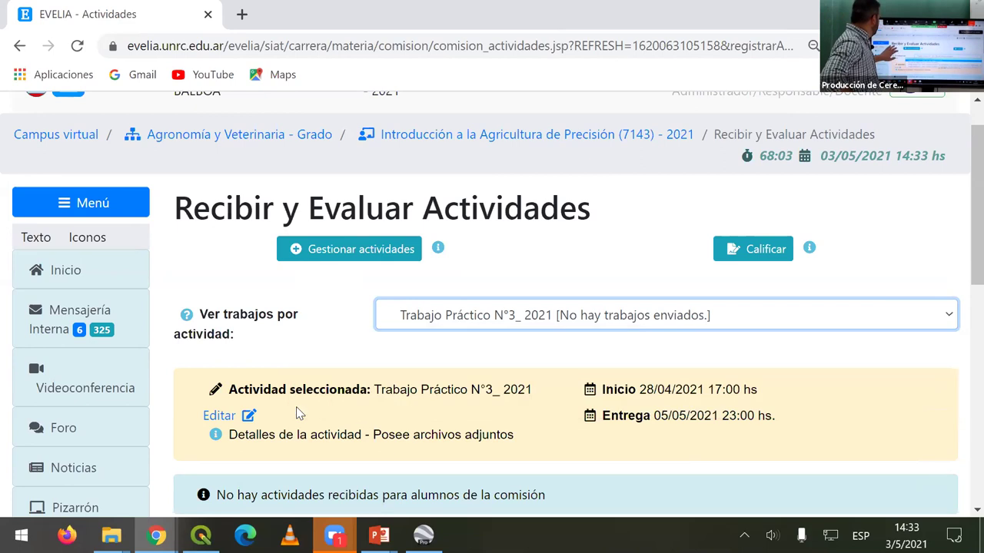
pyautogui.scroll(-1, 295, 407)
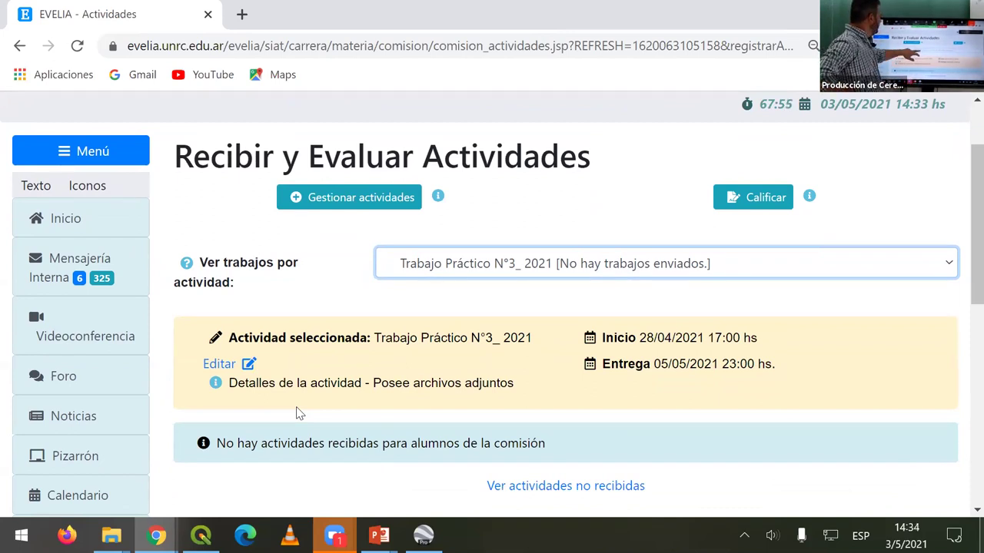
# - Select the Mi Lote de Trabajo activity and view its start and delivery details
pyautogui.hotkey('alt', 'Down')
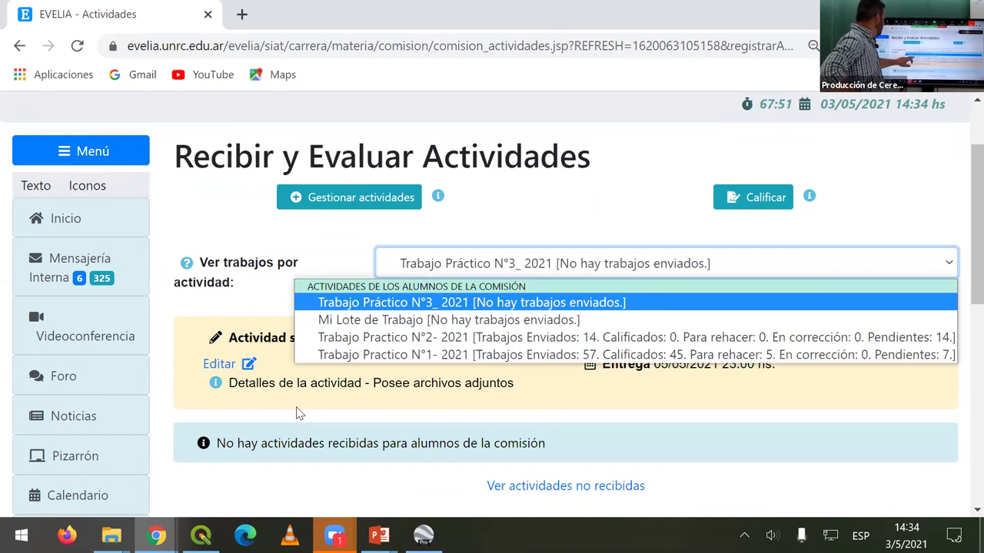
pyautogui.press('Down')
pyautogui.press('Return')
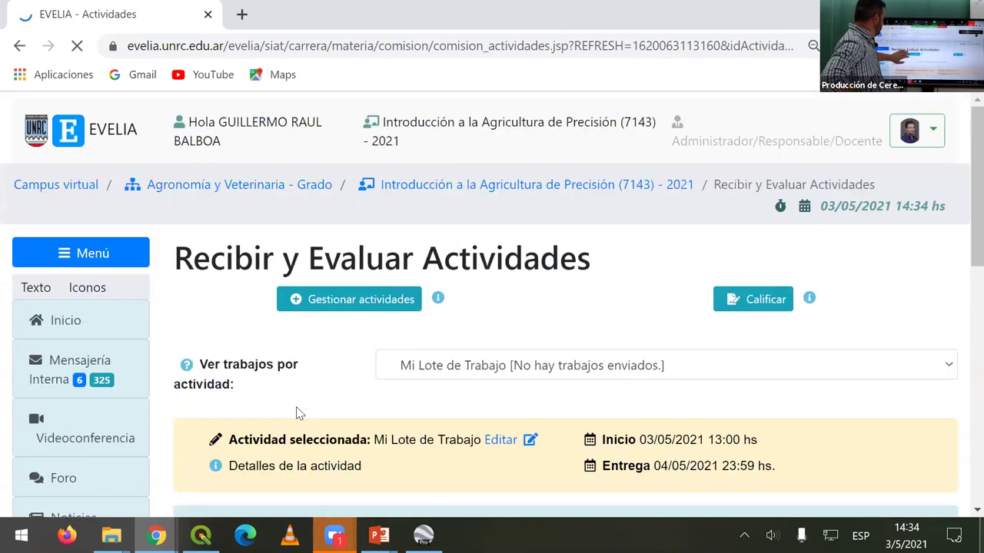
pyautogui.press('End')
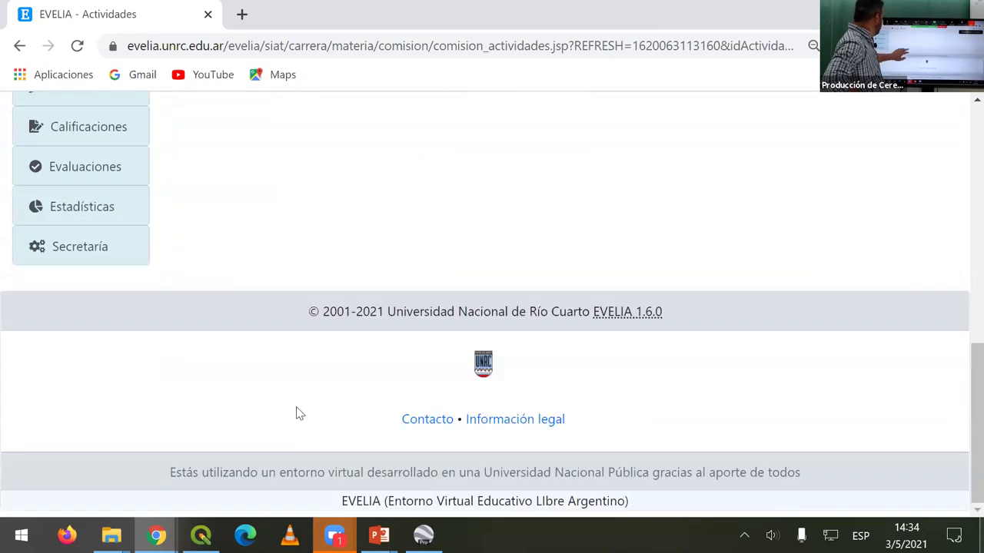
pyautogui.scroll(5, 299, 414)
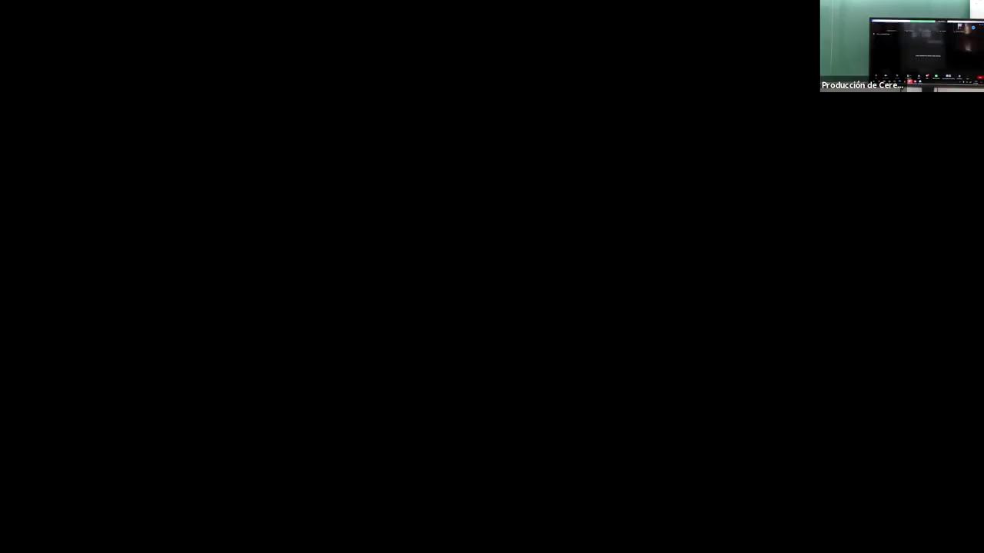
# - Switch to the NDVI.pptx presentation in PowerPoint, start the slide show and advance to the first FieldView map comparison
pyautogui.hotkey('alt', 'Tab')
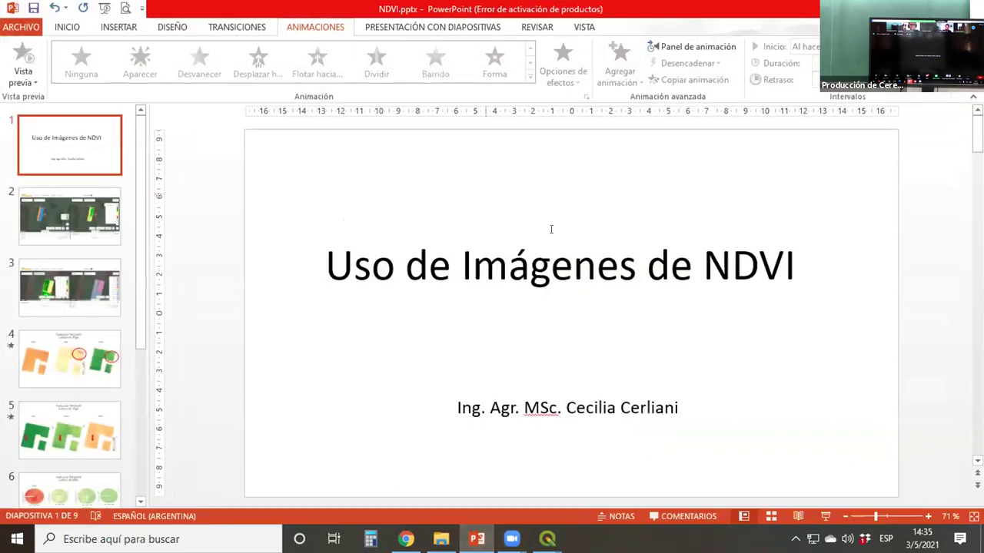
pyautogui.press('F5')
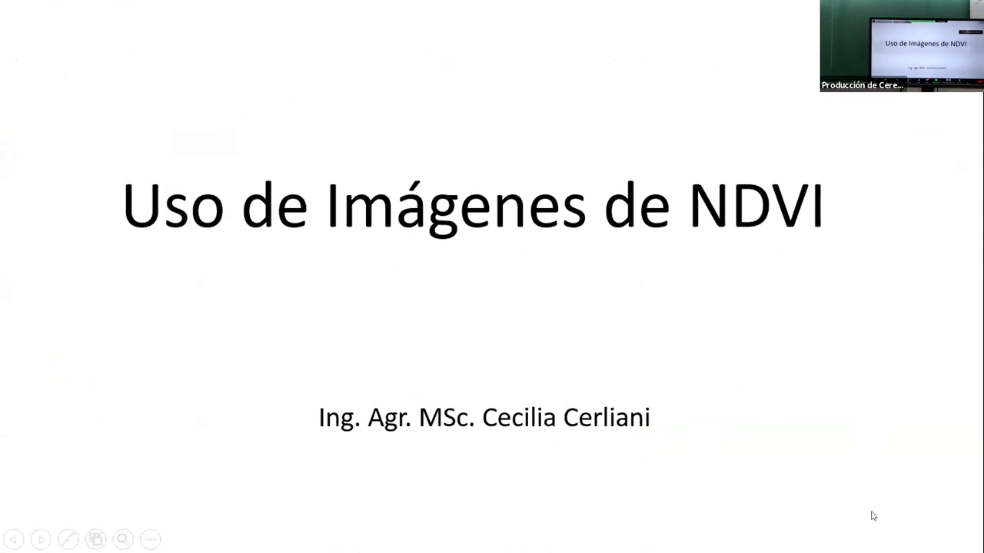
pyautogui.press('Escape')
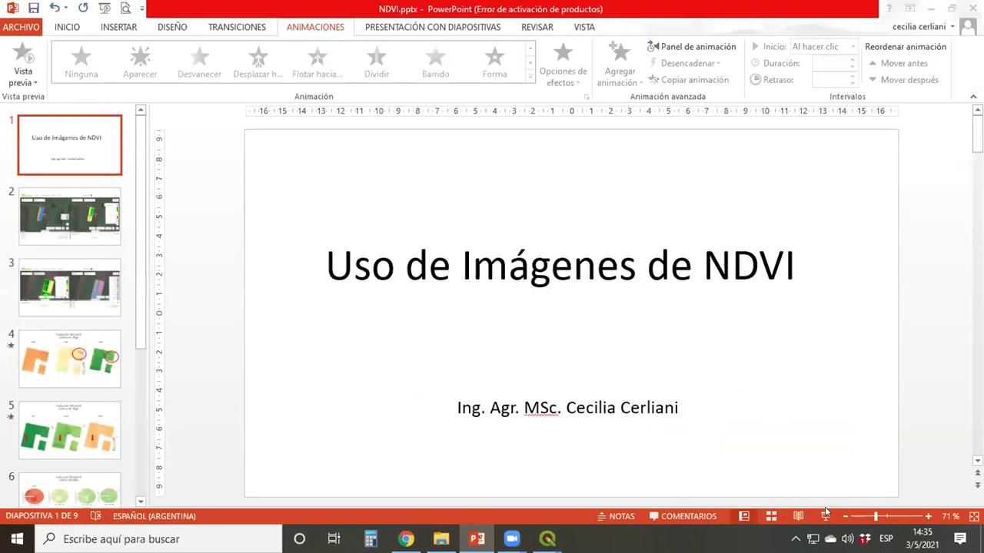
pyautogui.press('F5')
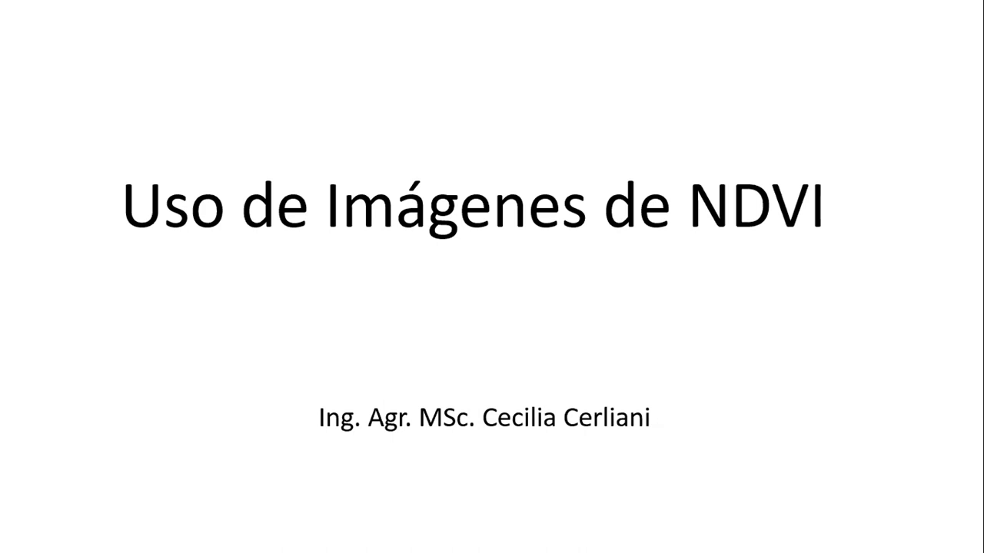
pyautogui.press('Right')
pyautogui.press('Left')
pyautogui.press('Right')
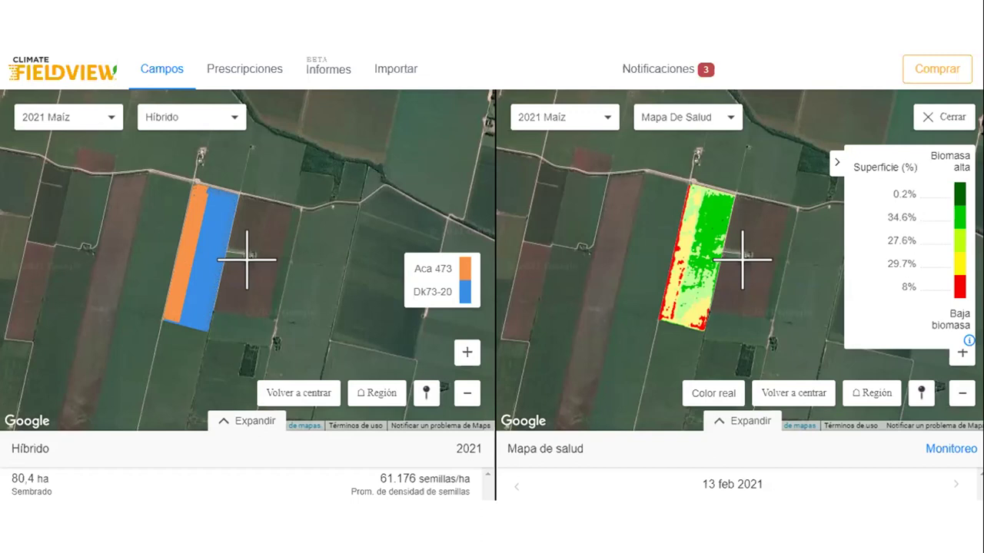
# - Turn on the laser pointer and advance the slide show to the Evolución Temporal Cultivo de Trigo slide
pyautogui.rightClick(624, 263)
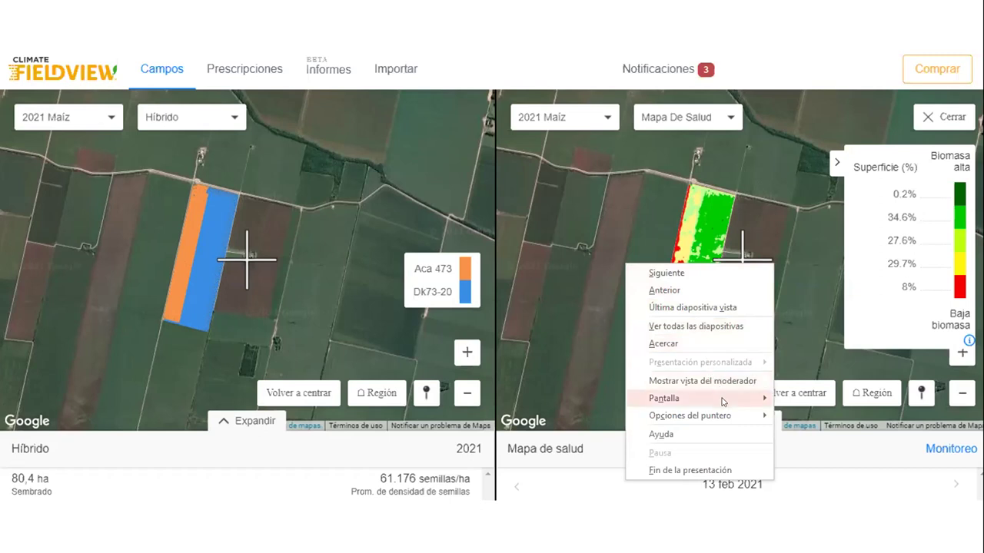
pyautogui.moveTo(762, 412)
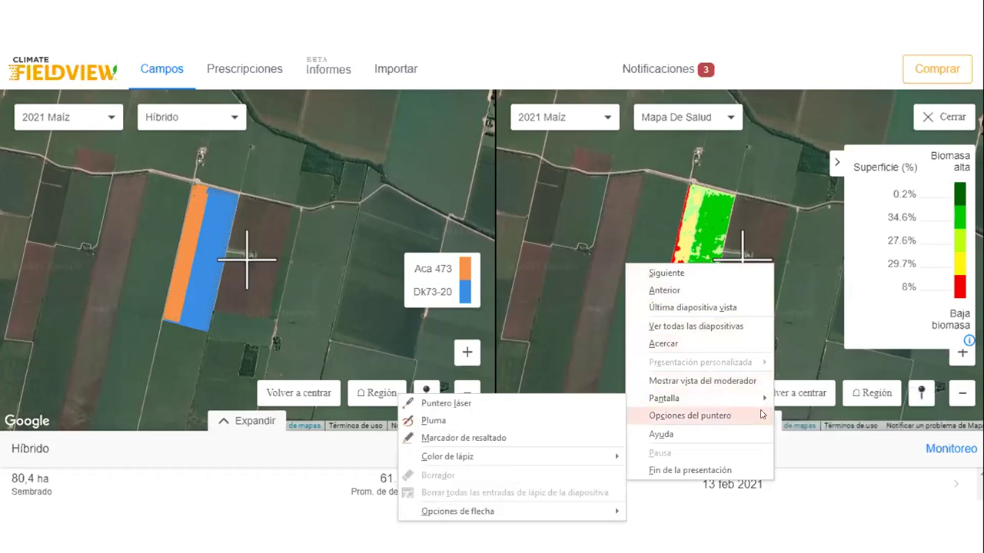
pyautogui.click(543, 406)
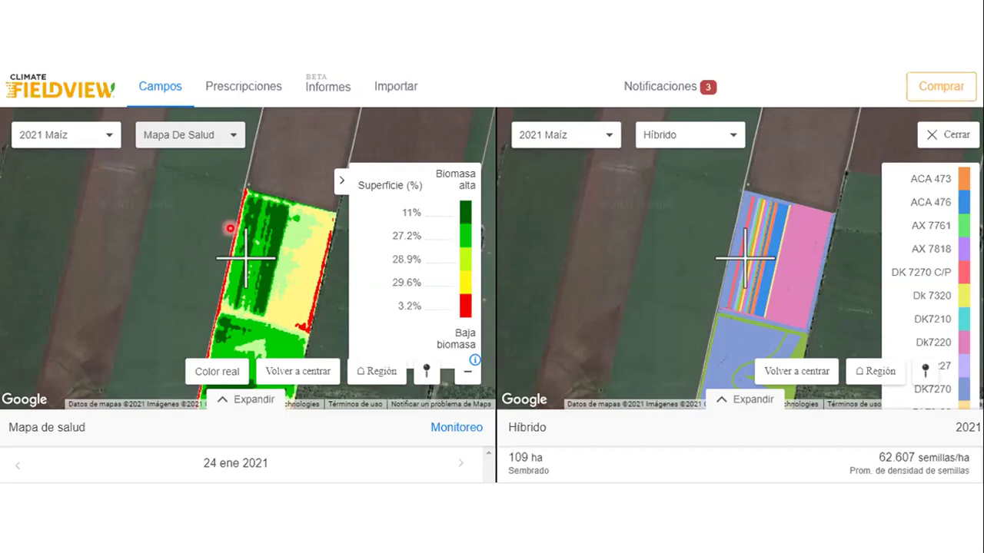
pyautogui.press('Right')
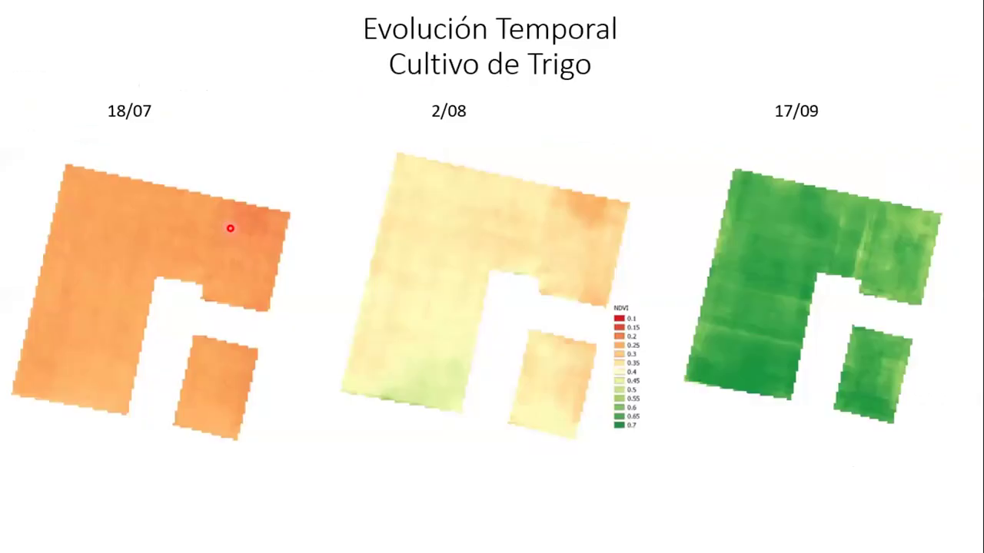
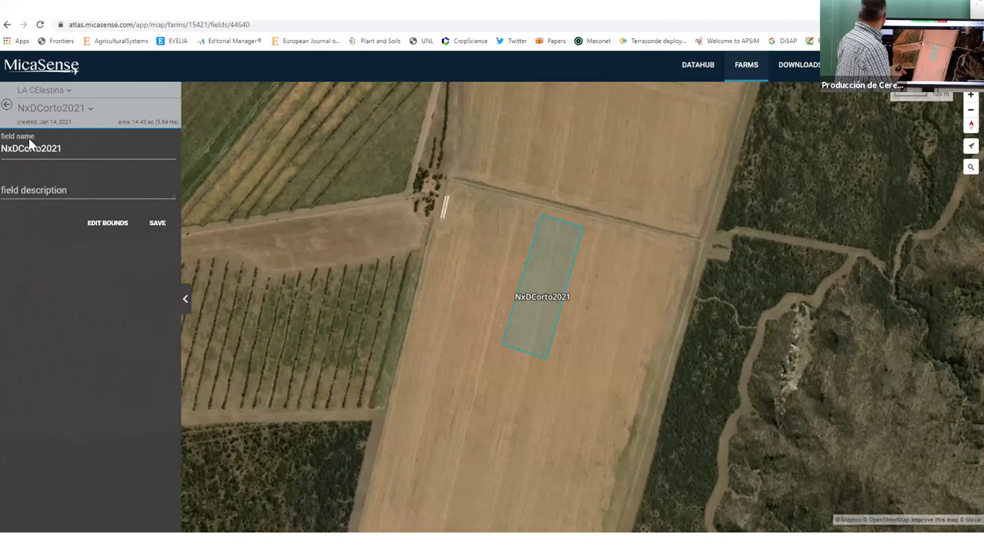
# - Switch to QGIS and display only the NDVILote raster in place of the full NDVI raster
pyautogui.hotkey('alt', 'Tab')
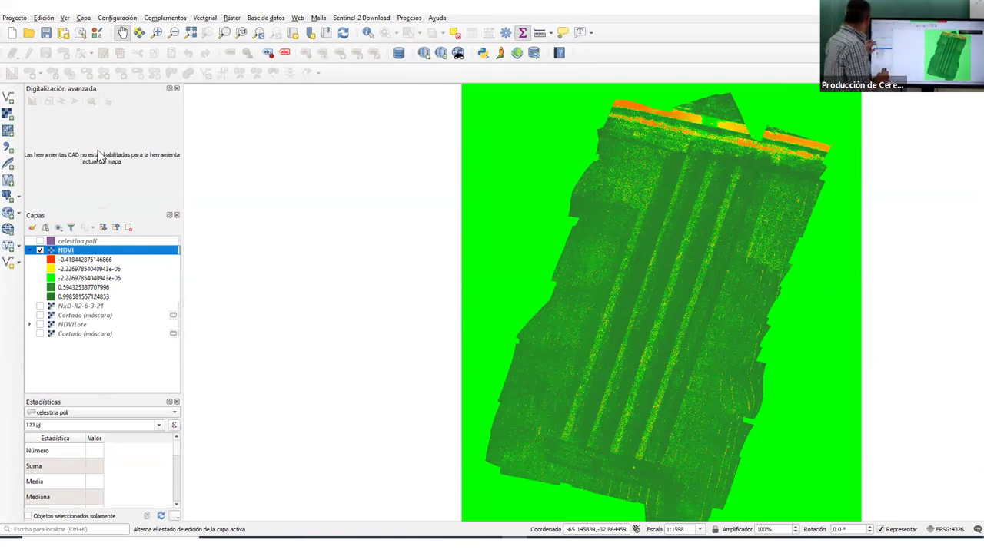
pyautogui.click(40, 241)
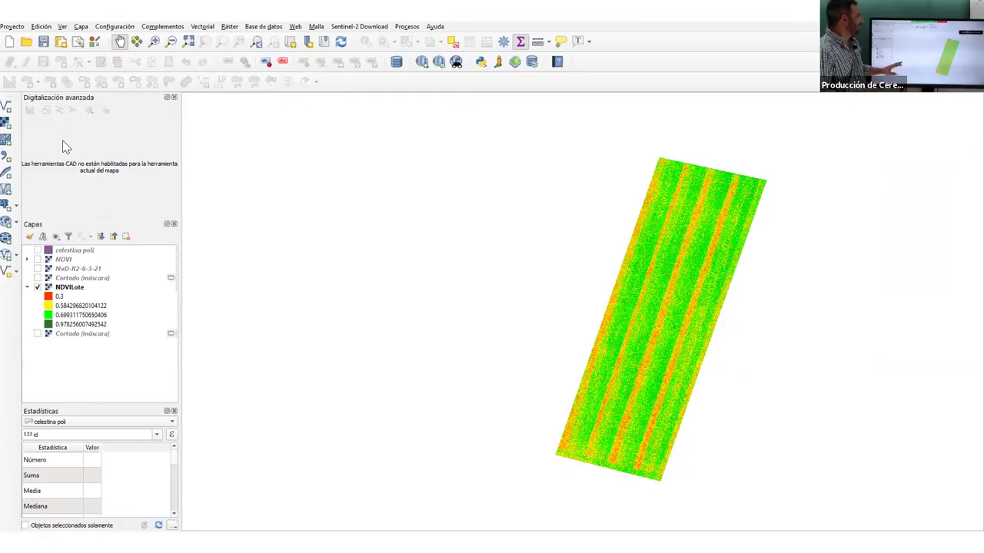
pyautogui.click(64, 147)
pyautogui.click(63, 147)
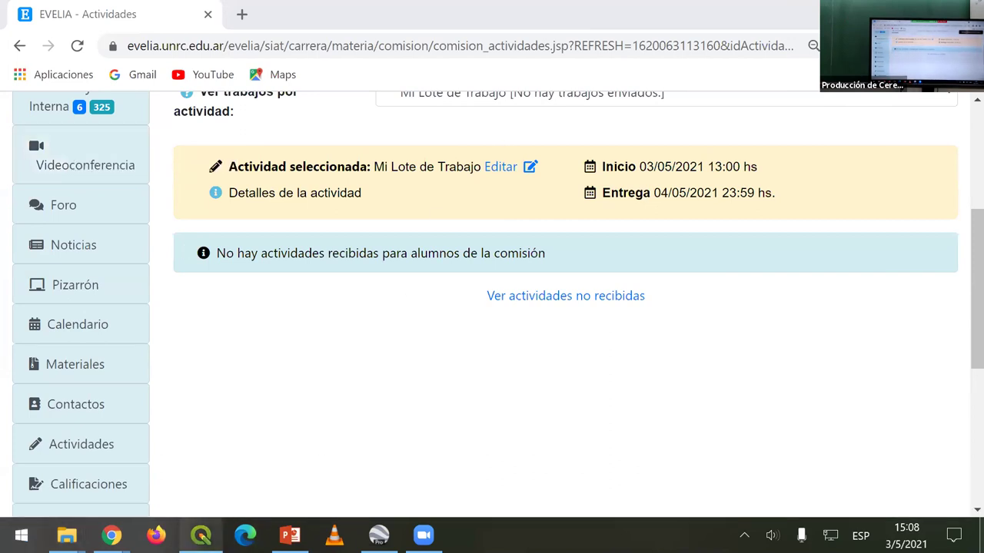
# - Open the Metashape project La cerlestina 6 de marzo 21 from the Lunes 3 de mayo folder and maximize its console window
pyautogui.moveTo(200, 535)
pyautogui.moveTo(67, 535)
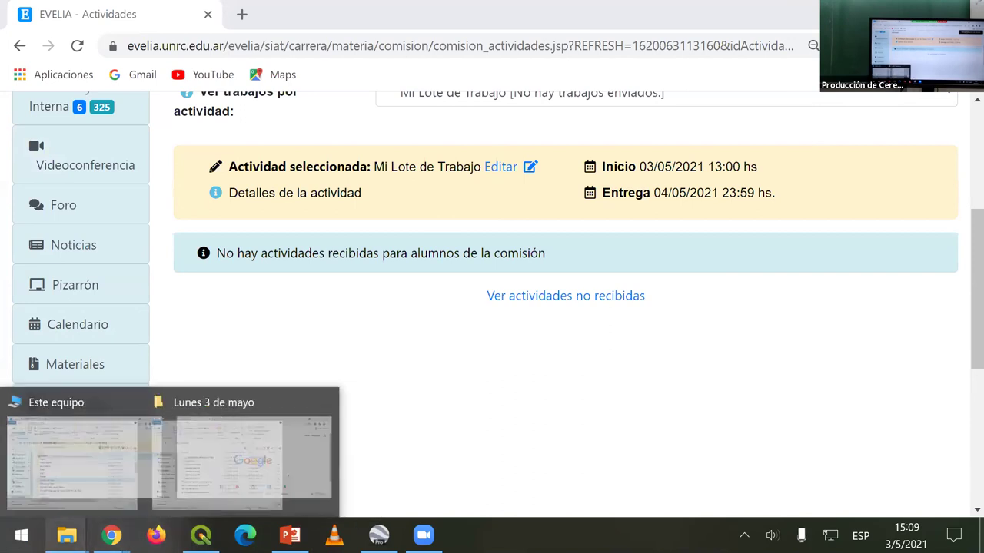
pyautogui.click(194, 459)
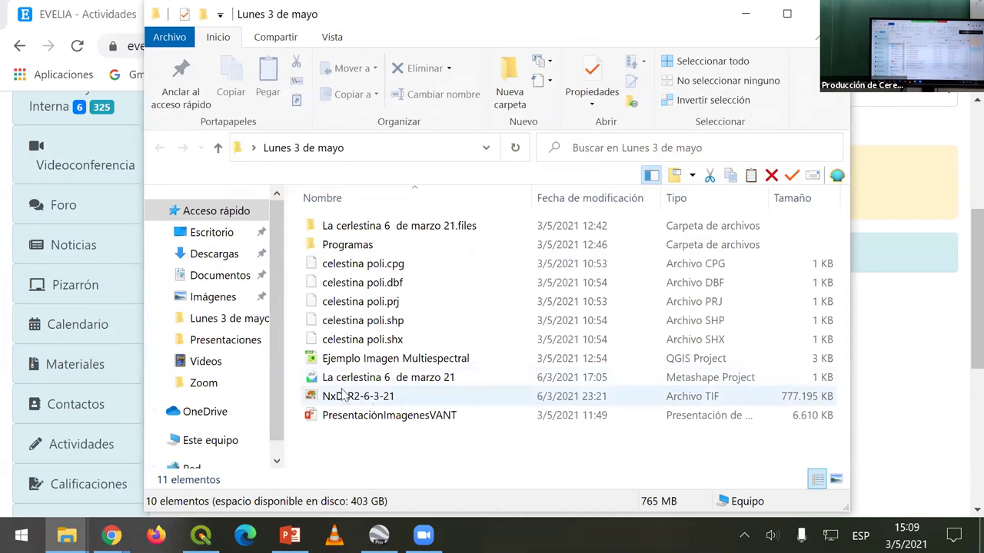
pyautogui.click(344, 379)
pyautogui.doubleClick(345, 379)
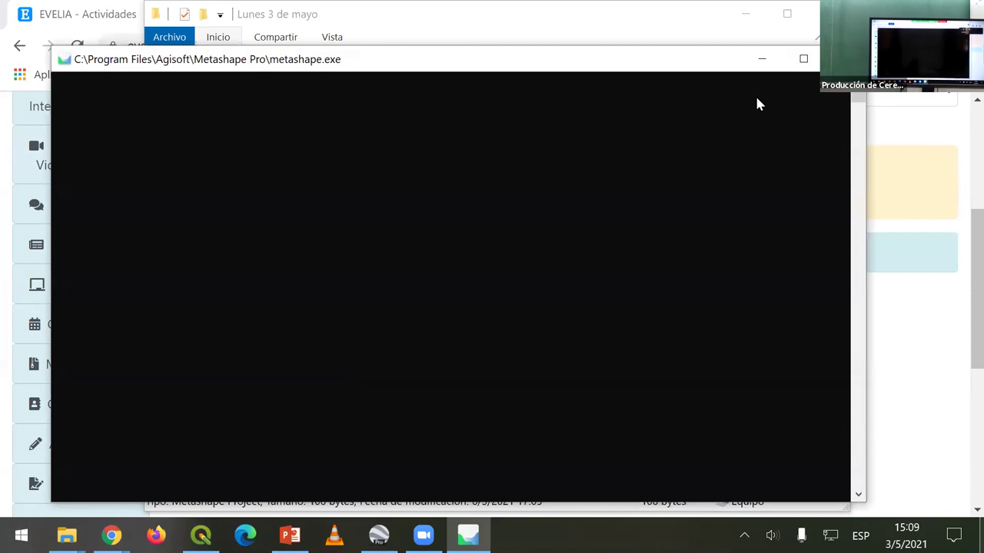
pyautogui.click(803, 60)
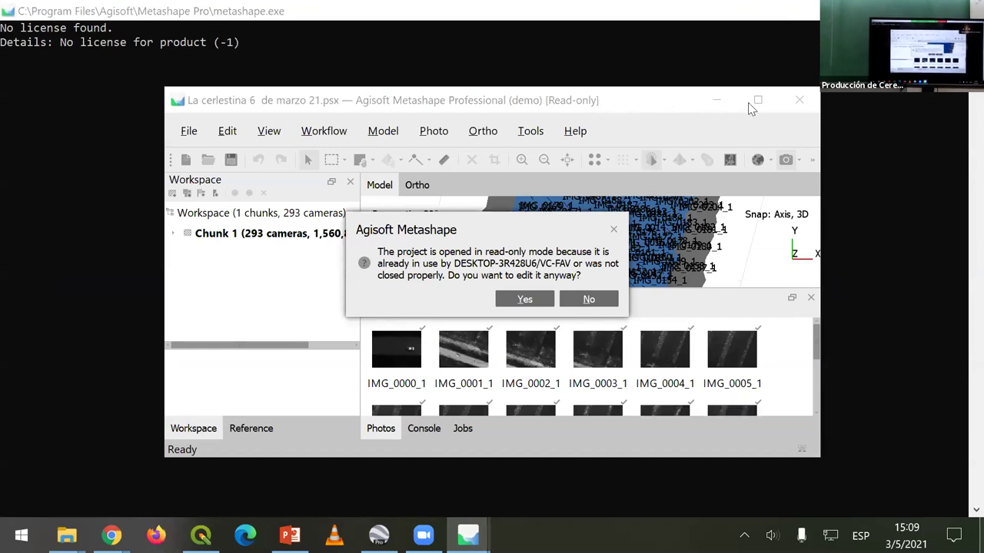
# - Allow editing of the in-use Metashape project, dismiss the product activation and maximize the project window
pyautogui.click(524, 299)
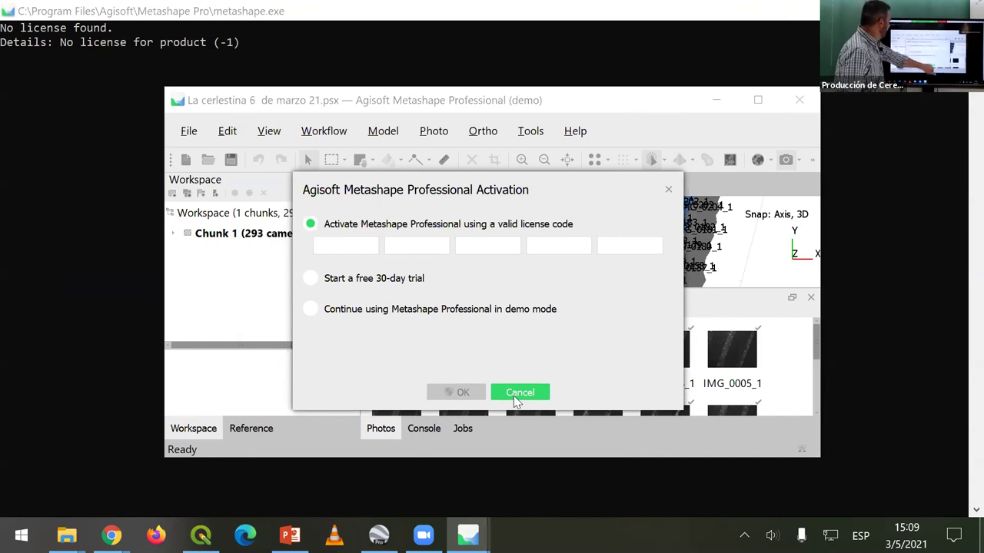
pyautogui.click(519, 391)
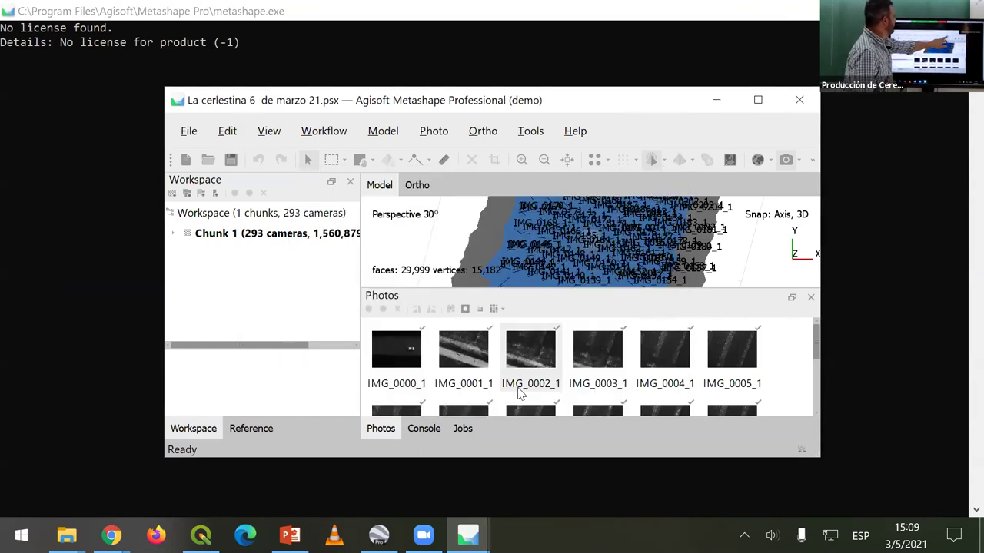
pyautogui.click(756, 100)
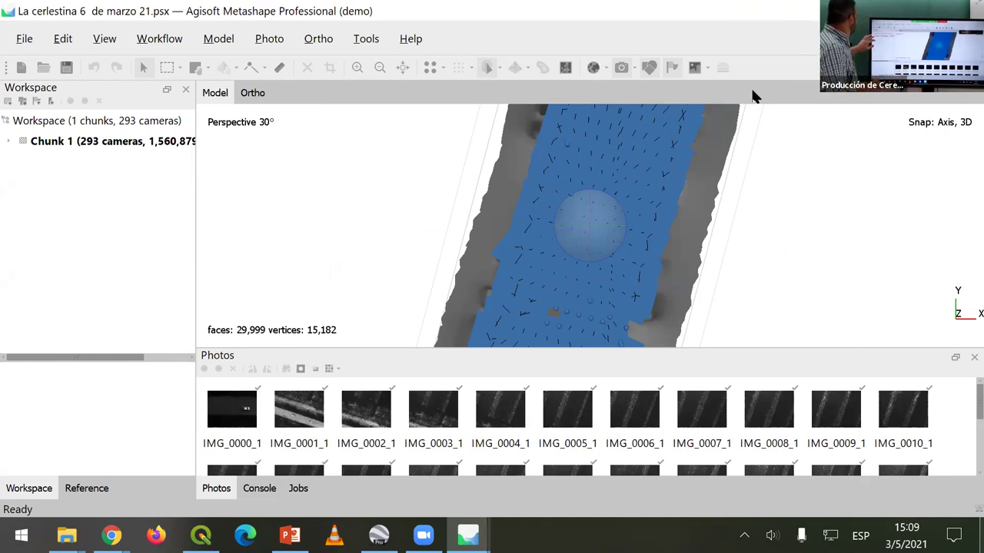
# - Expand Chunk 1 and its cameras, and preview individual images including IMG_0002_1, IMG_0003_1 and IMG_0004_1
pyautogui.click(10, 142)
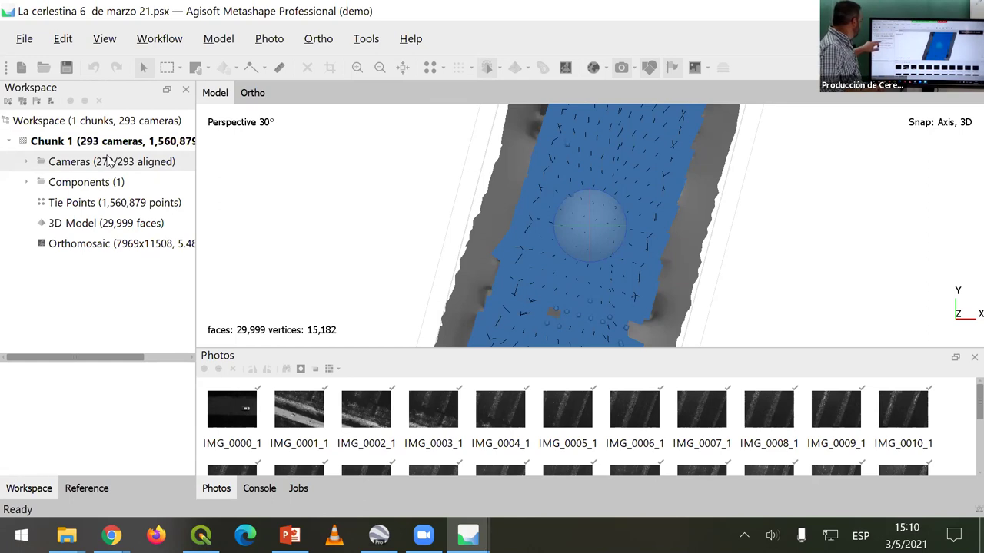
pyautogui.click(27, 162)
pyautogui.click(77, 222)
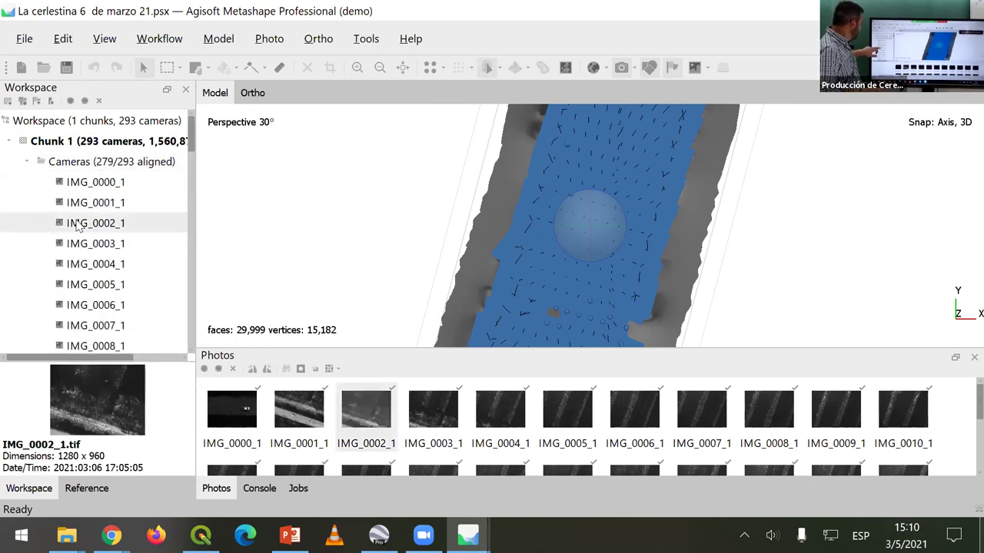
pyautogui.click(86, 244)
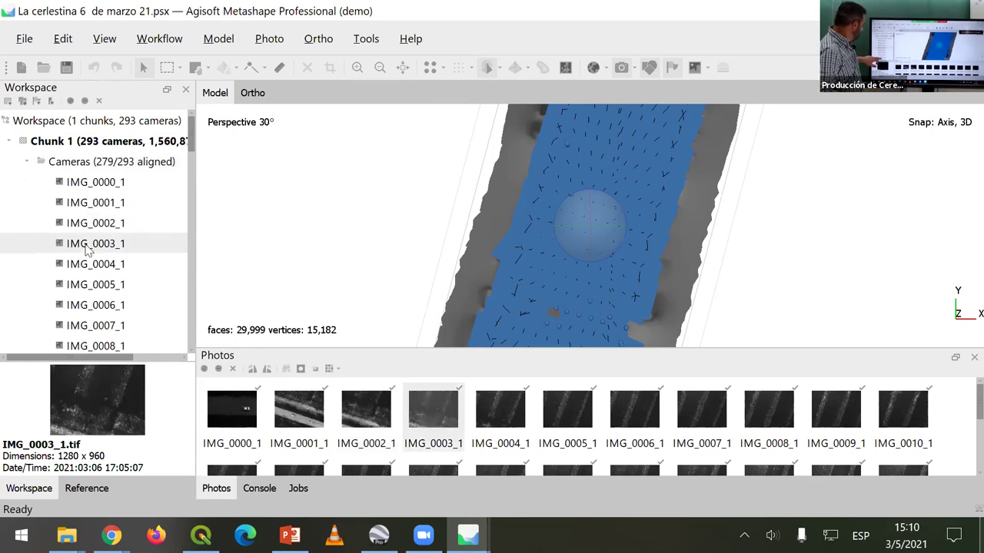
pyautogui.click(82, 308)
pyautogui.click(88, 244)
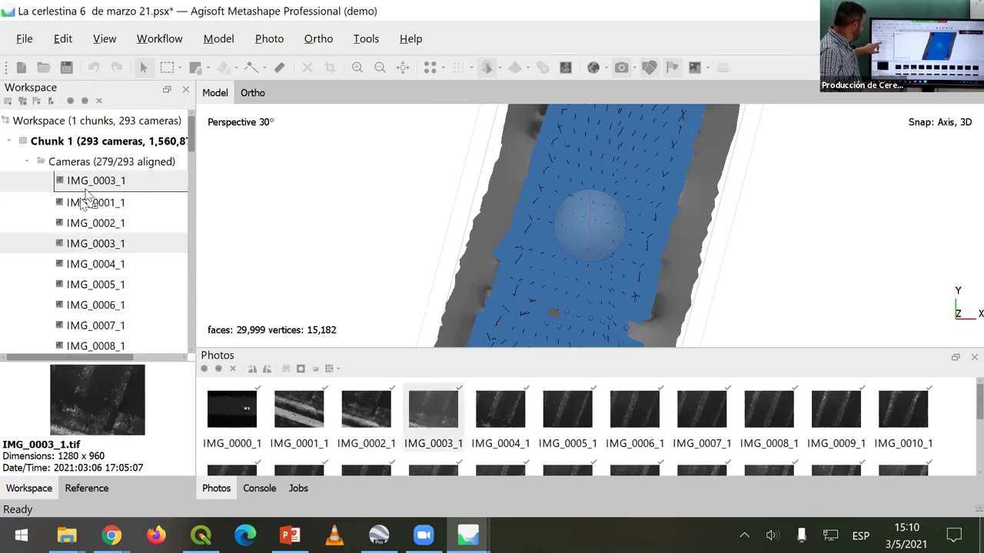
pyautogui.click(92, 269)
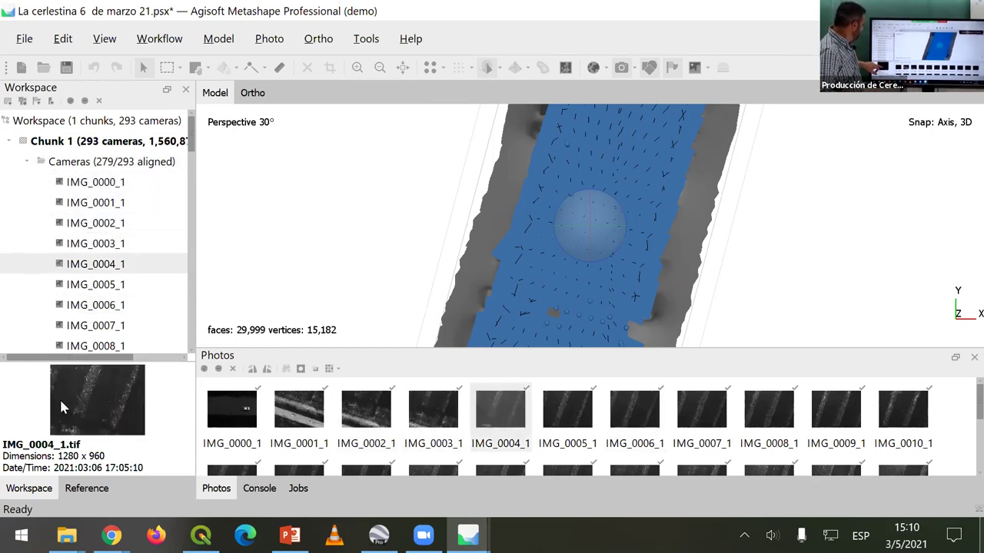
# - Inspect the 3D model from an oblique angle, display the orthomosaic and examine the labelled camera positions over the crop
pyautogui.moveTo(538, 238); pyautogui.dragTo(431, 241)
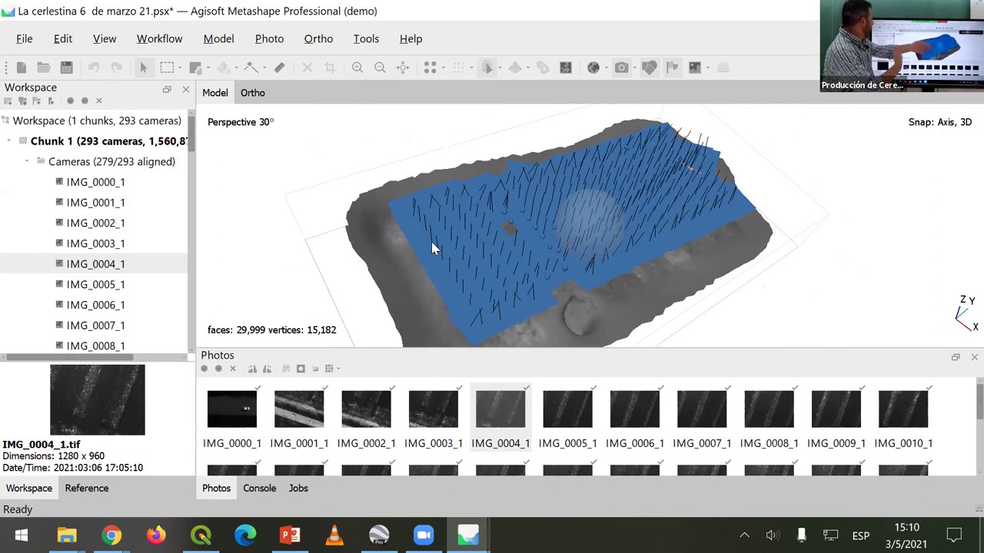
pyautogui.click(253, 93)
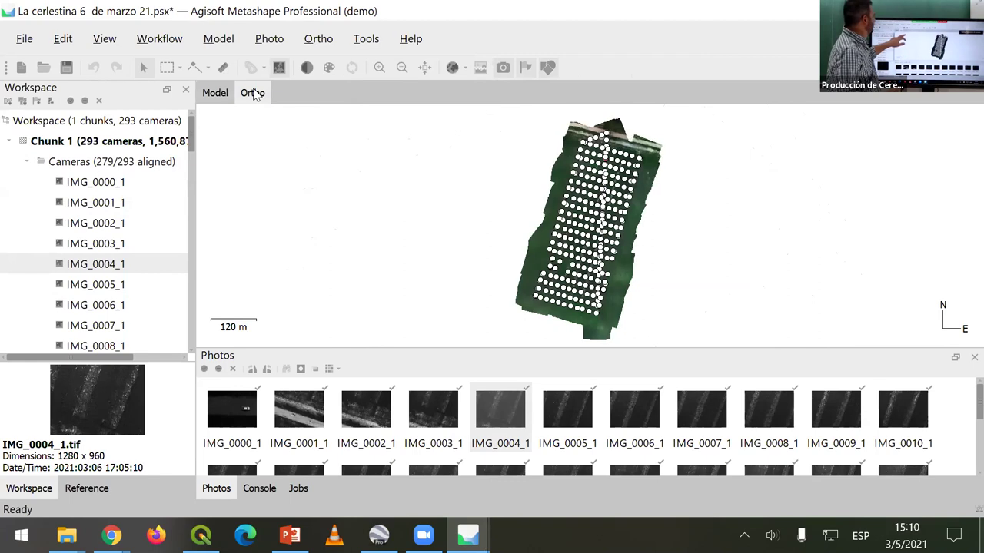
pyautogui.moveTo(610, 185); pyautogui.dragTo(488, 191)
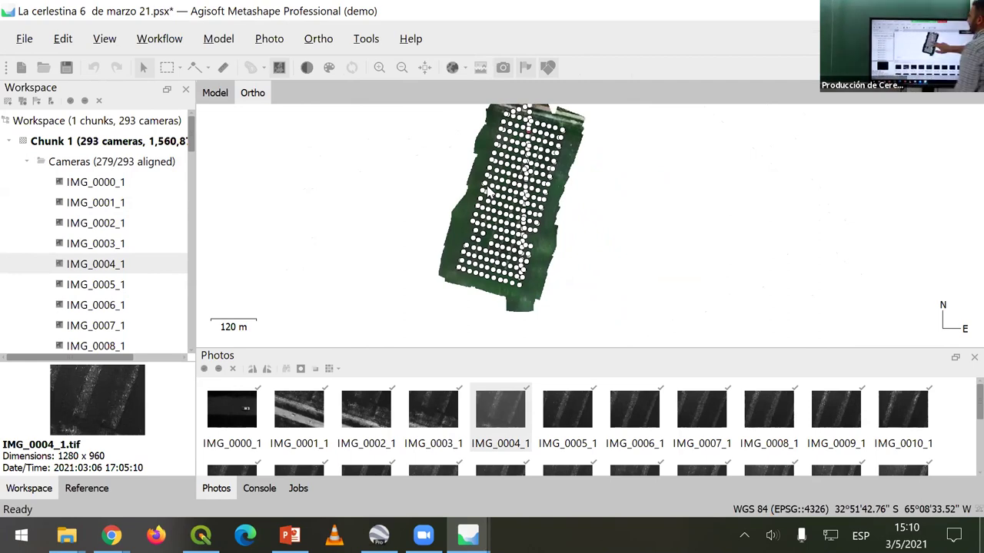
pyautogui.click(380, 68)
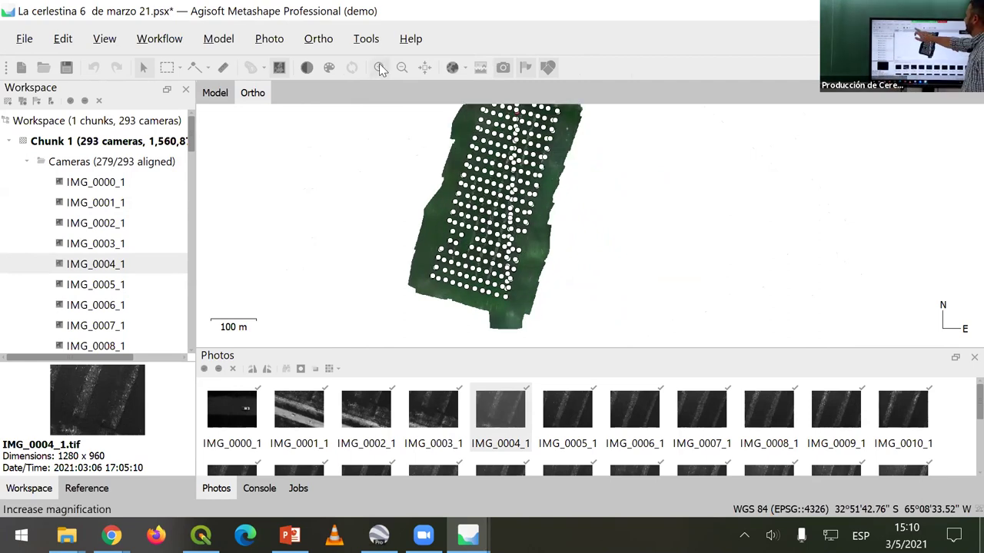
pyautogui.click(380, 68)
pyautogui.click(380, 67)
pyautogui.click(380, 68)
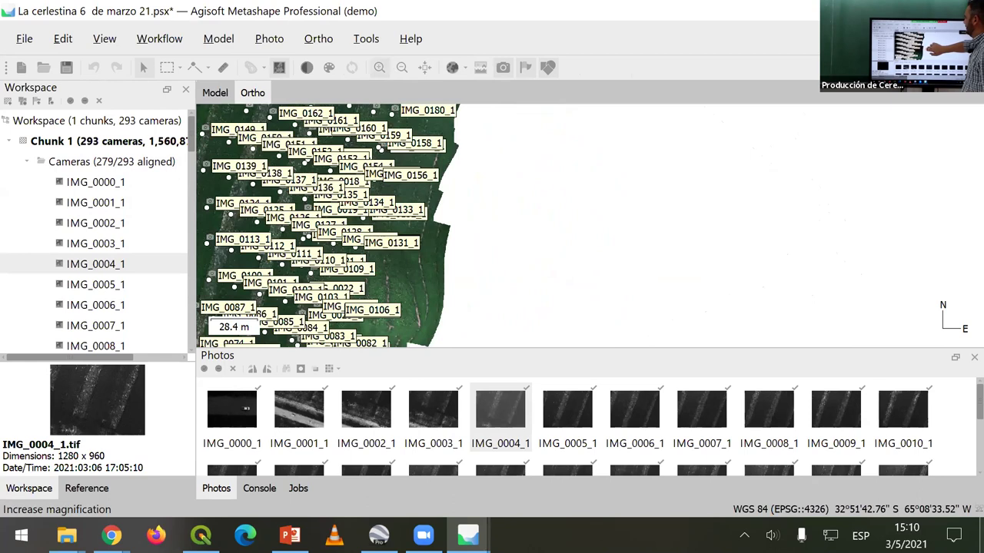
pyautogui.moveTo(361, 192); pyautogui.dragTo(657, 219)
pyautogui.click(380, 68)
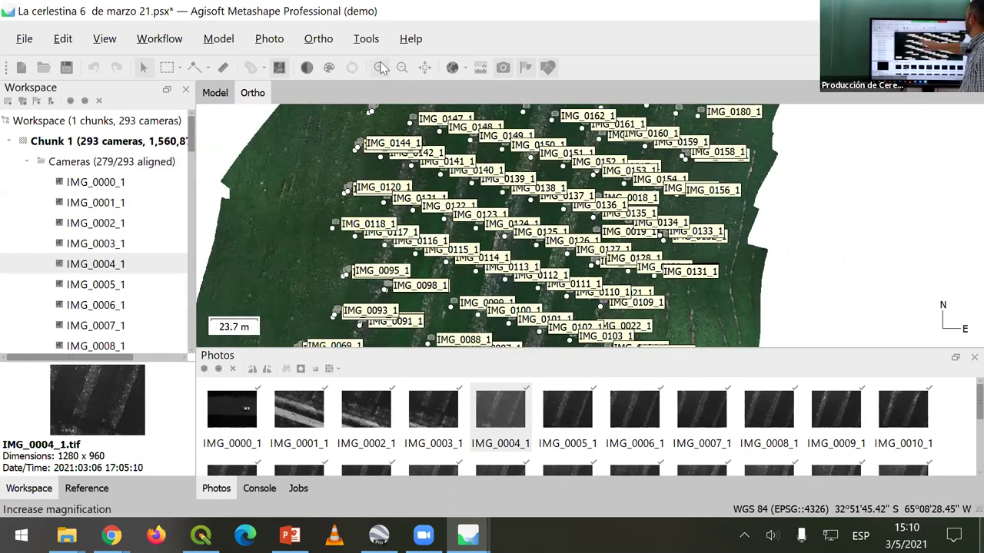
pyautogui.click(379, 68)
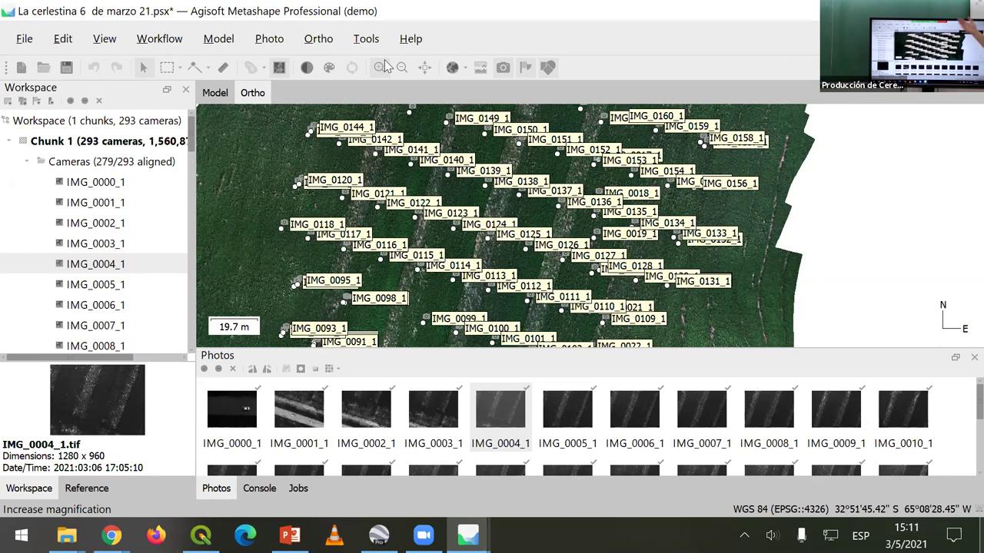
# - Collapse the cameras group, select the Orthomosaic of Chunk 1 and examine its crop rows in close detail around IMG_0136_1
pyautogui.click(29, 162)
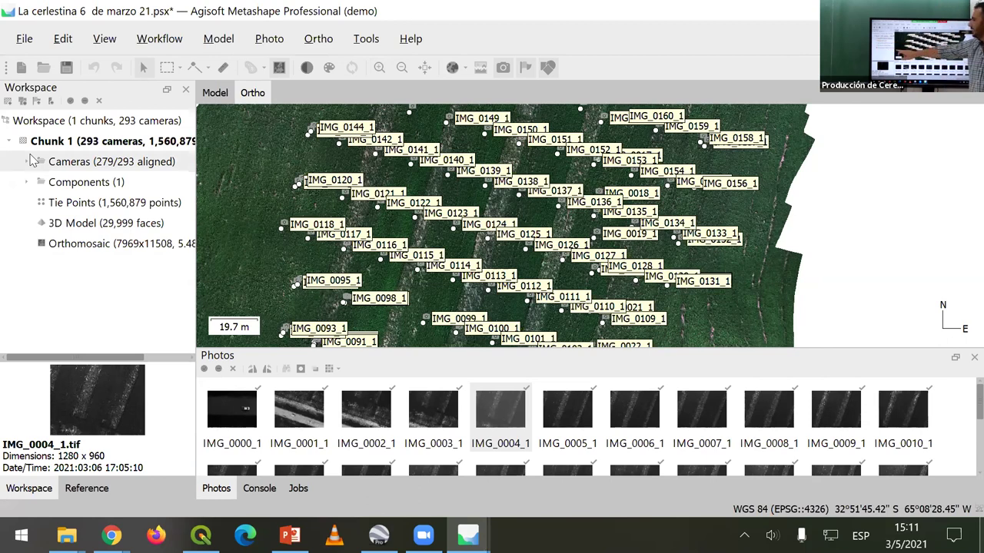
pyautogui.click(88, 245)
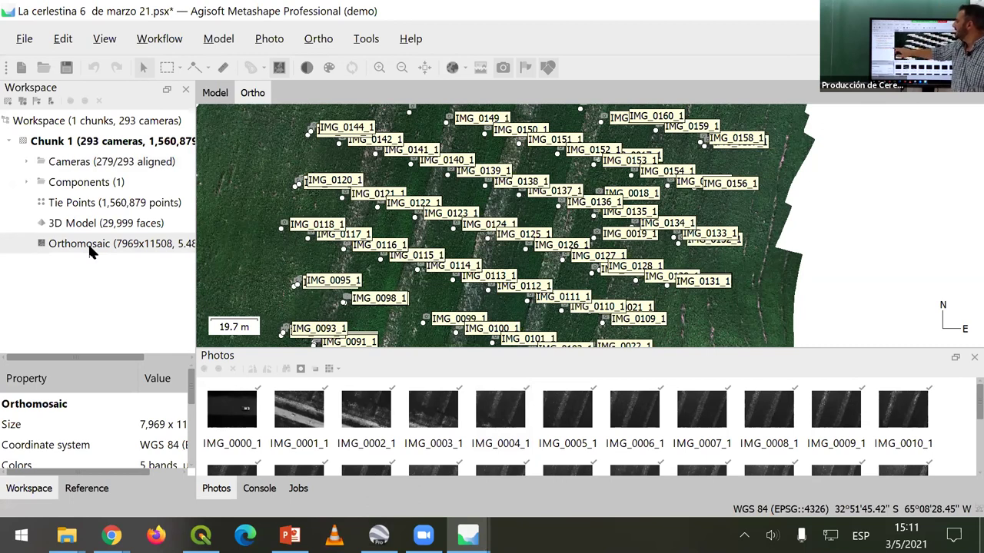
pyautogui.moveTo(543, 231); pyautogui.dragTo(578, 261)
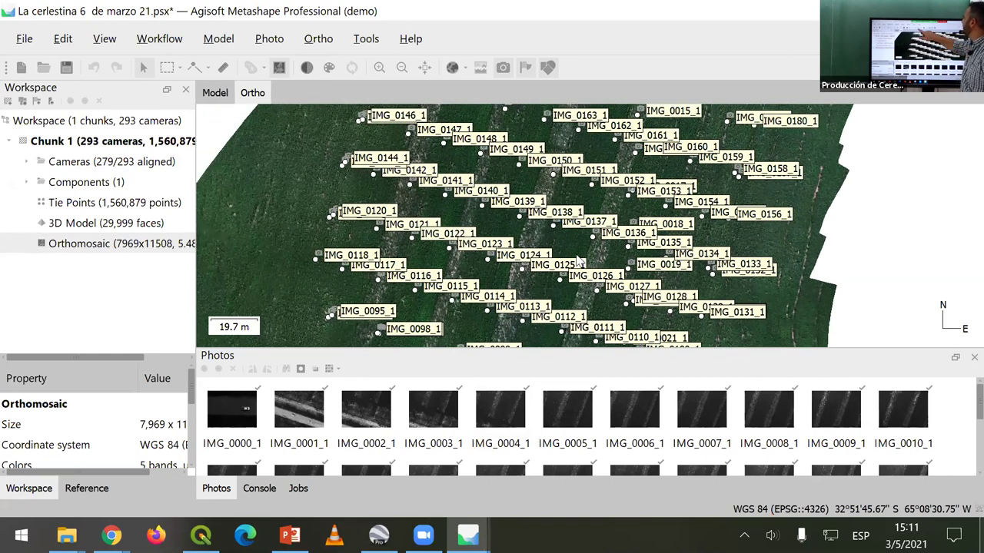
pyautogui.click(379, 67)
pyautogui.click(379, 67)
pyautogui.click(379, 67)
pyautogui.click(379, 67)
pyautogui.click(379, 67)
pyautogui.click(380, 67)
pyautogui.click(380, 67)
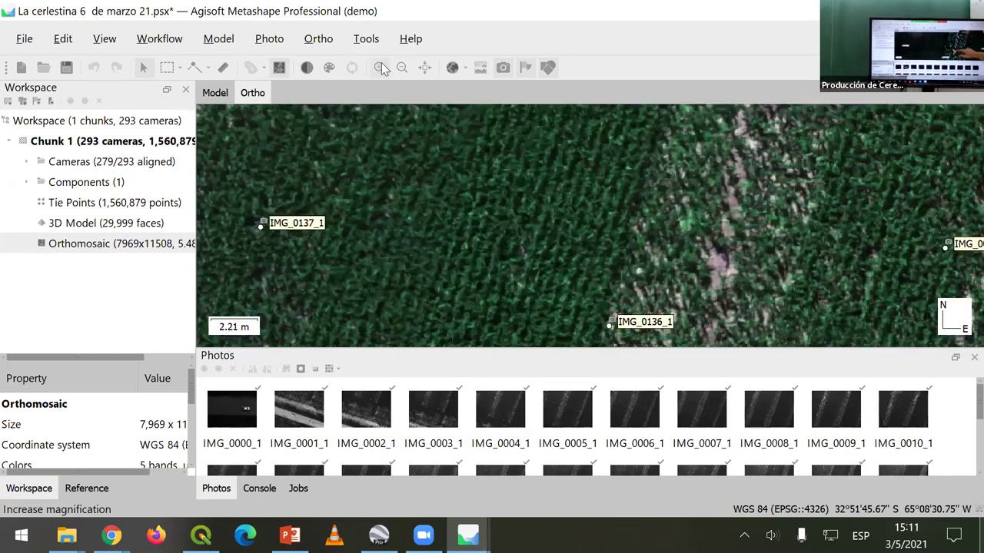
pyautogui.moveTo(719, 248); pyautogui.dragTo(671, 246)
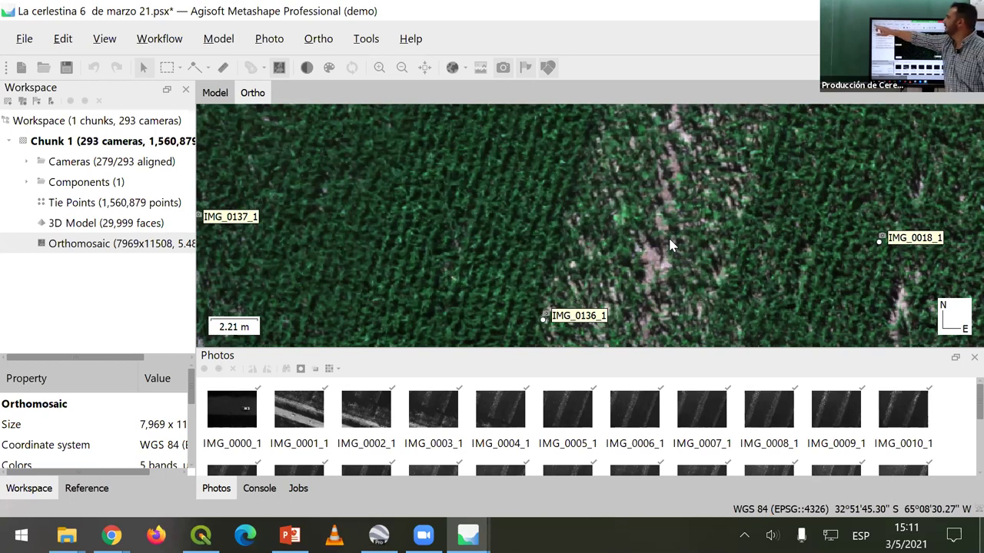
# - Review the JPEG/TIFF/PNG export settings for the orthomosaic and close them without exporting
pyautogui.click(25, 39)
pyautogui.moveTo(105, 225)
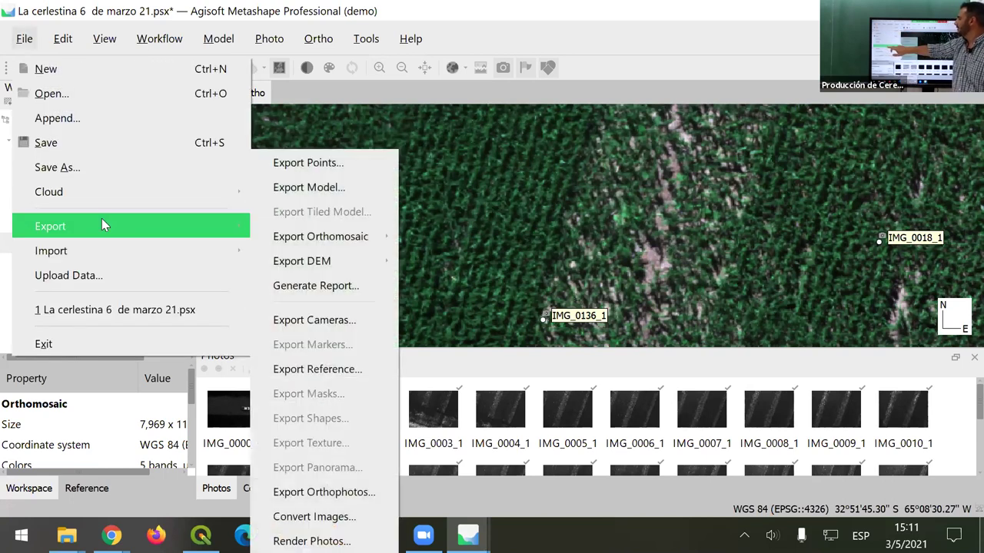
pyautogui.moveTo(358, 237)
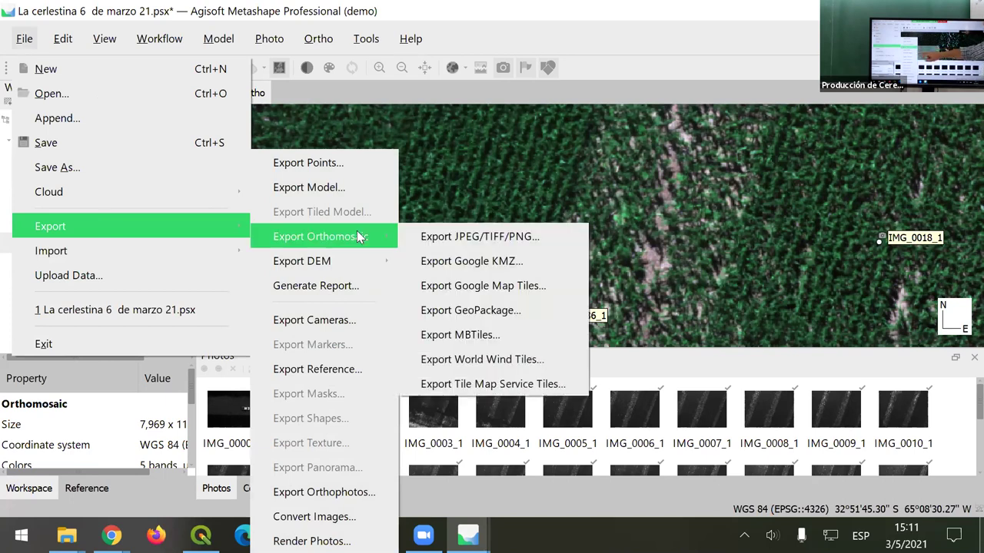
pyautogui.click(517, 238)
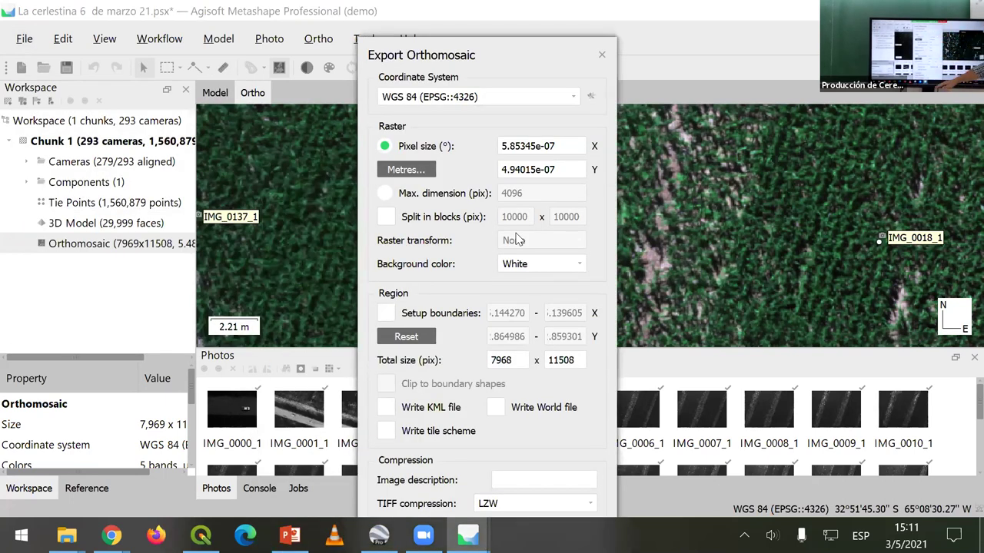
pyautogui.click(602, 53)
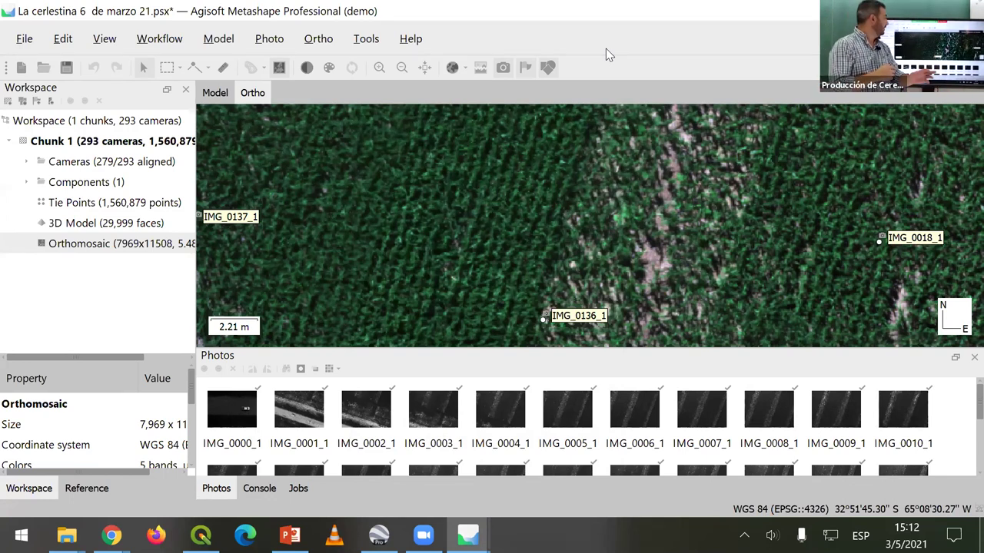
# - Switch to QGIS and add the NxD-R2-6-3-21.tif raster from the Lunes 3 de mayo folder to the project
pyautogui.click(156, 535)
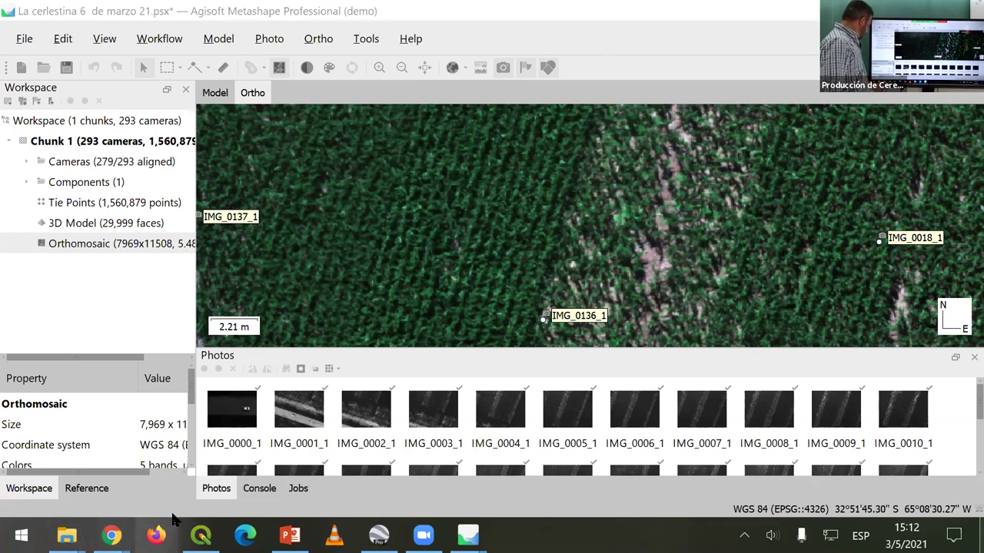
pyautogui.click(201, 535)
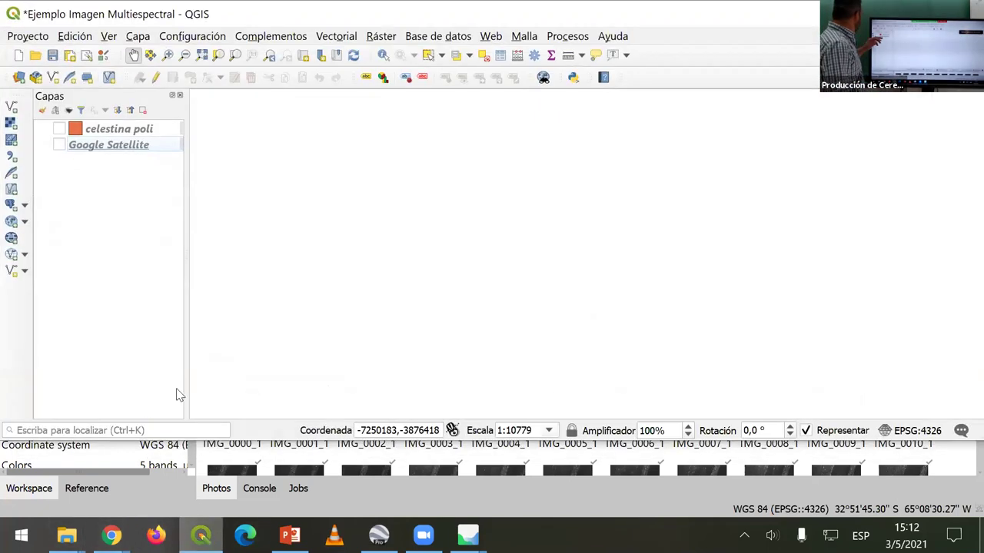
pyautogui.click(11, 125)
pyautogui.press('super+Tab')
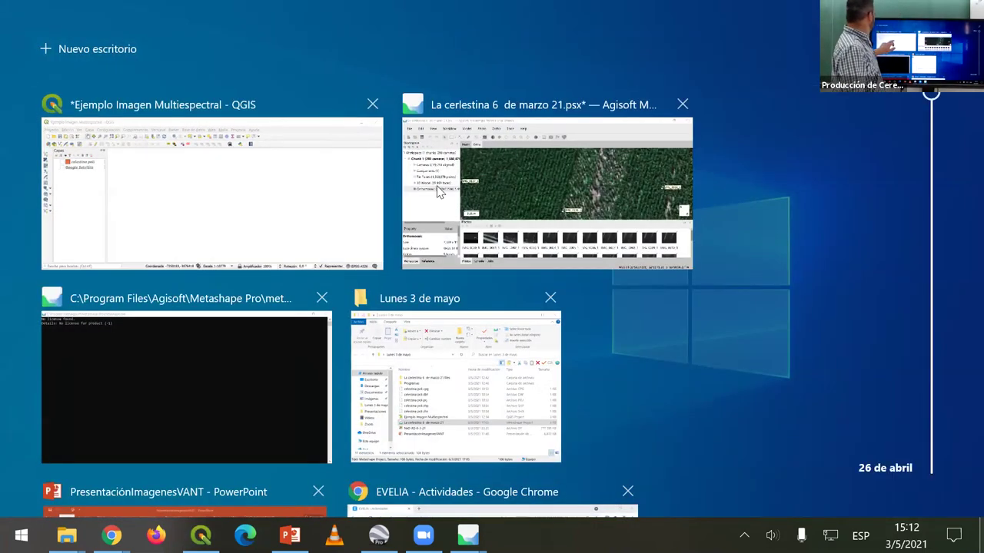
pyautogui.click(439, 191)
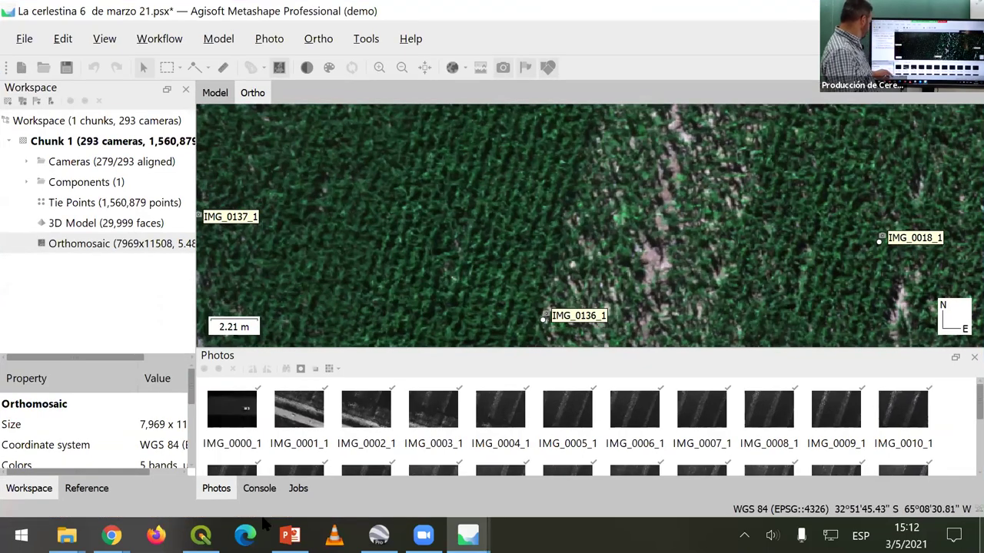
pyautogui.click(201, 535)
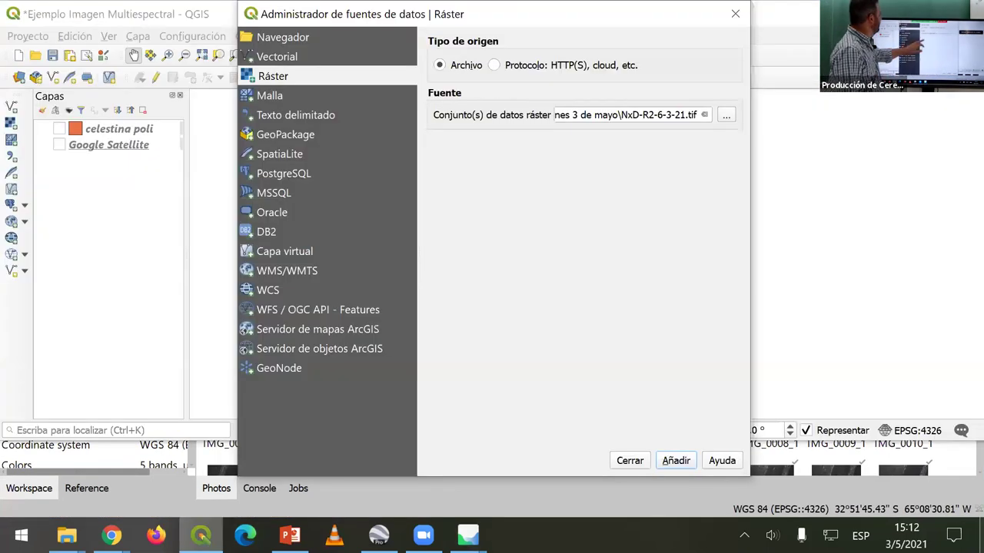
pyautogui.click(726, 115)
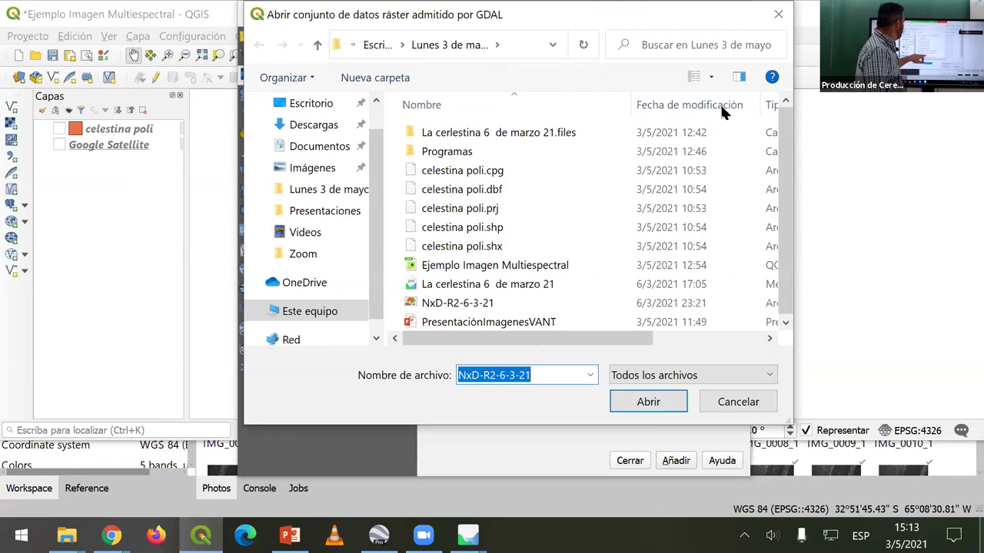
pyautogui.click(461, 306)
pyautogui.click(648, 402)
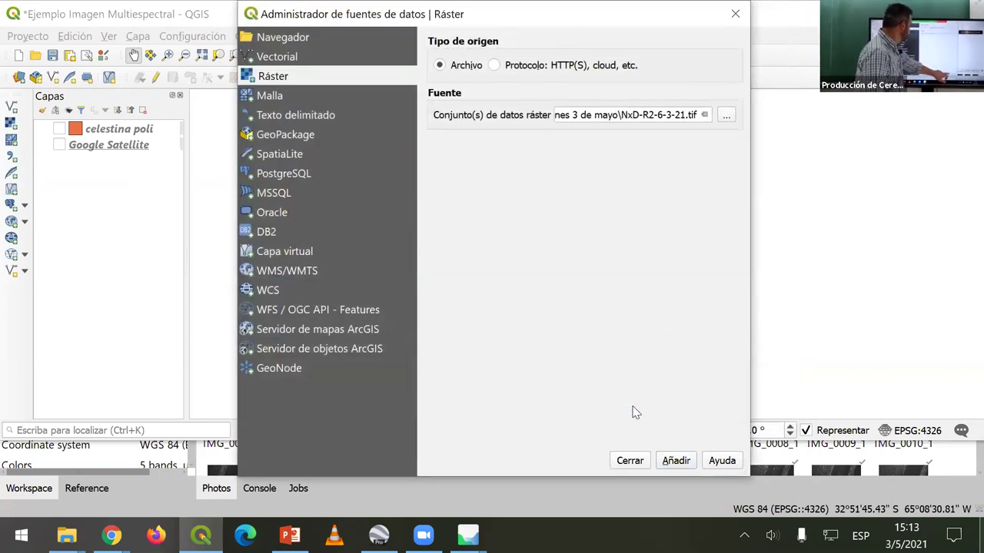
pyautogui.click(676, 465)
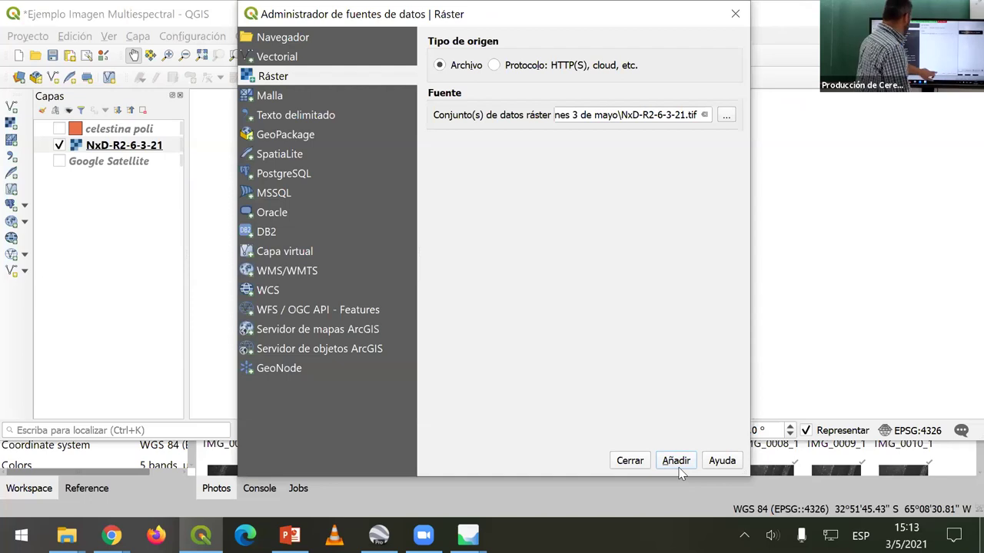
pyautogui.click(629, 461)
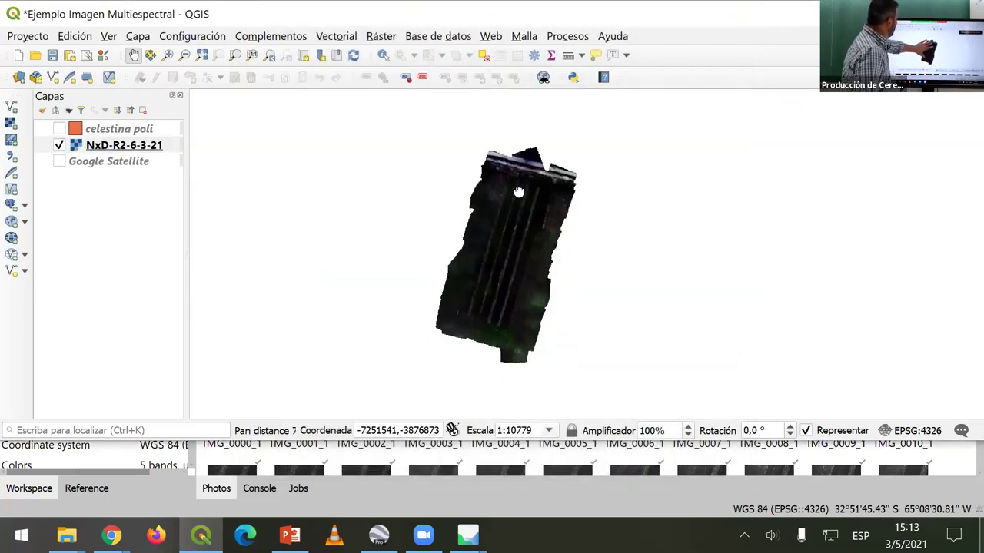
# - Examine the NxD-R2-6-3-21 raster at different scales, from the whole plot down to the individual crop rows
pyautogui.moveTo(499, 229); pyautogui.dragTo(424, 255)
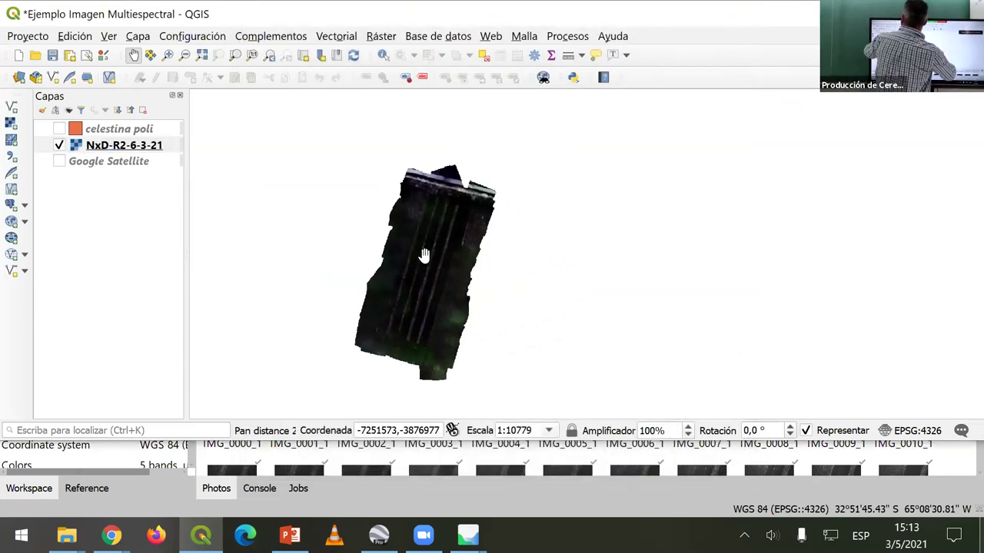
pyautogui.moveTo(356, 257); pyautogui.dragTo(464, 177)
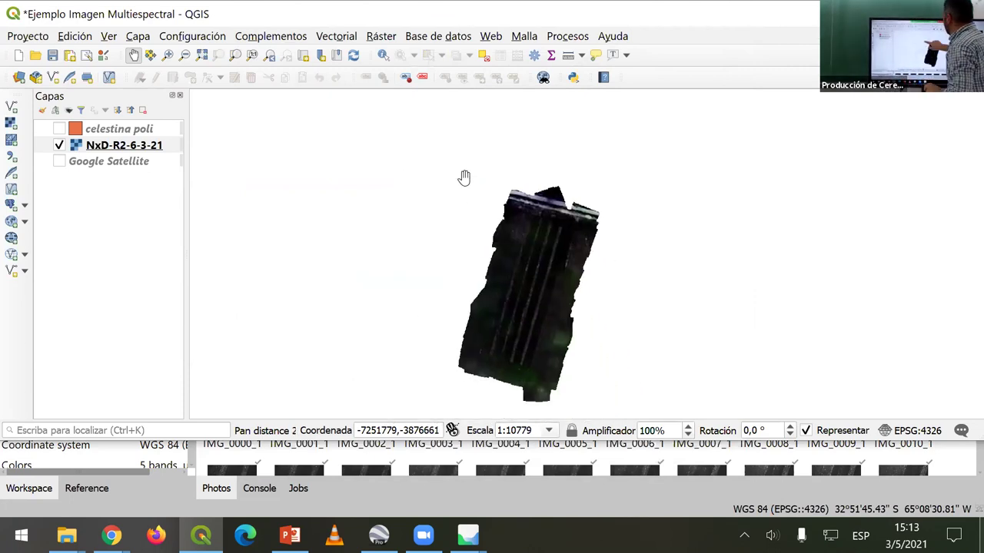
pyautogui.click(185, 55)
pyautogui.moveTo(459, 194); pyautogui.dragTo(622, 341)
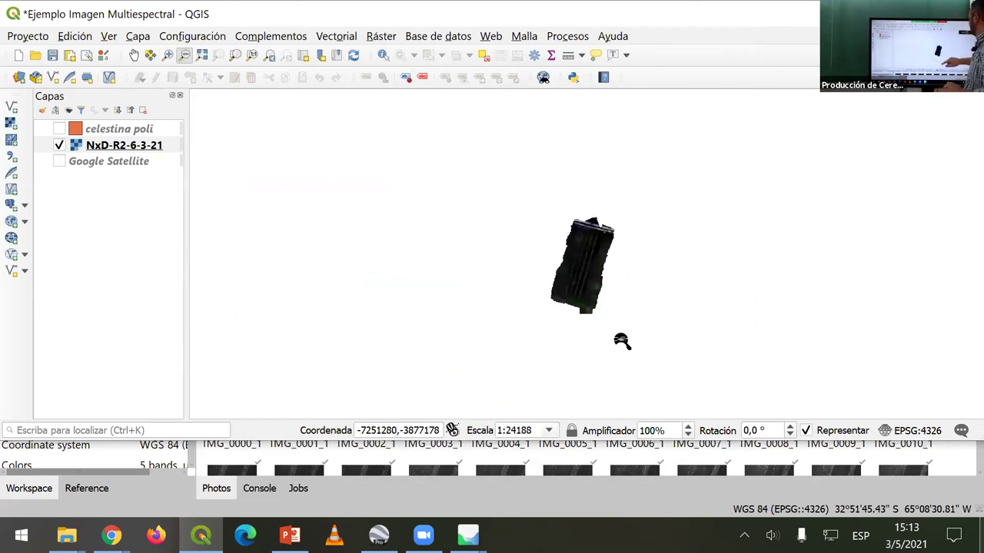
pyautogui.moveTo(552, 217); pyautogui.dragTo(610, 287)
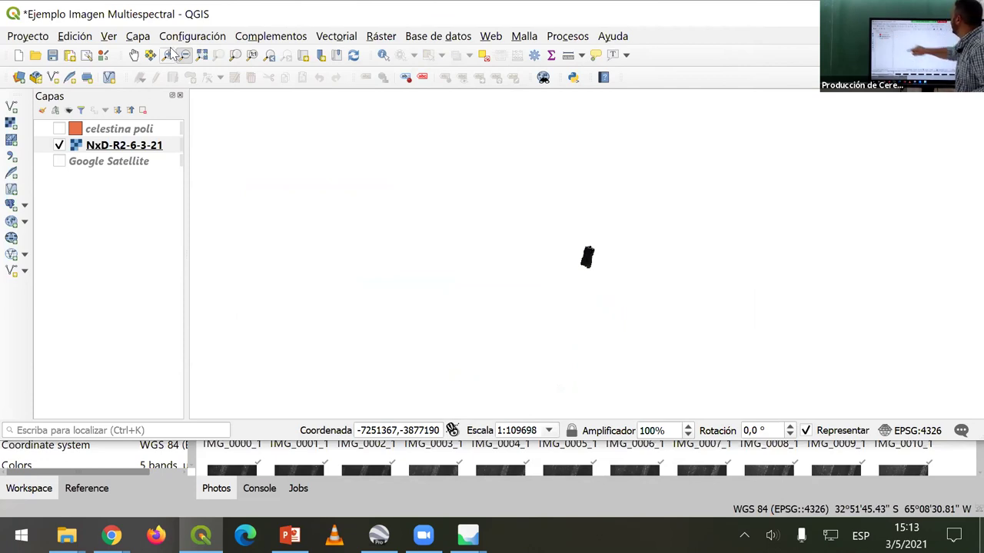
pyautogui.moveTo(546, 223); pyautogui.dragTo(618, 272)
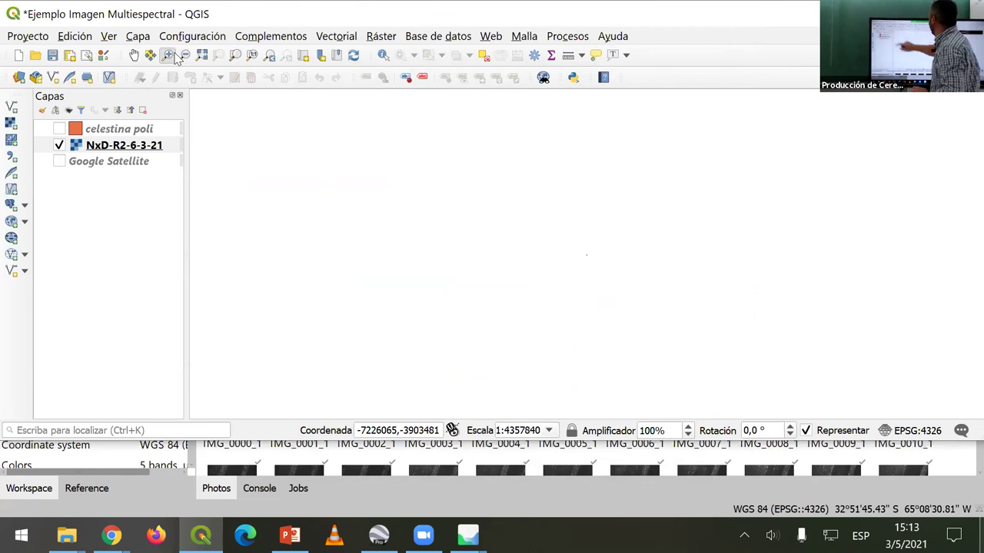
pyautogui.moveTo(535, 208); pyautogui.dragTo(634, 282)
pyautogui.moveTo(562, 262); pyautogui.dragTo(619, 338)
pyautogui.moveTo(505, 238); pyautogui.dragTo(598, 301)
pyautogui.moveTo(562, 175); pyautogui.dragTo(710, 247)
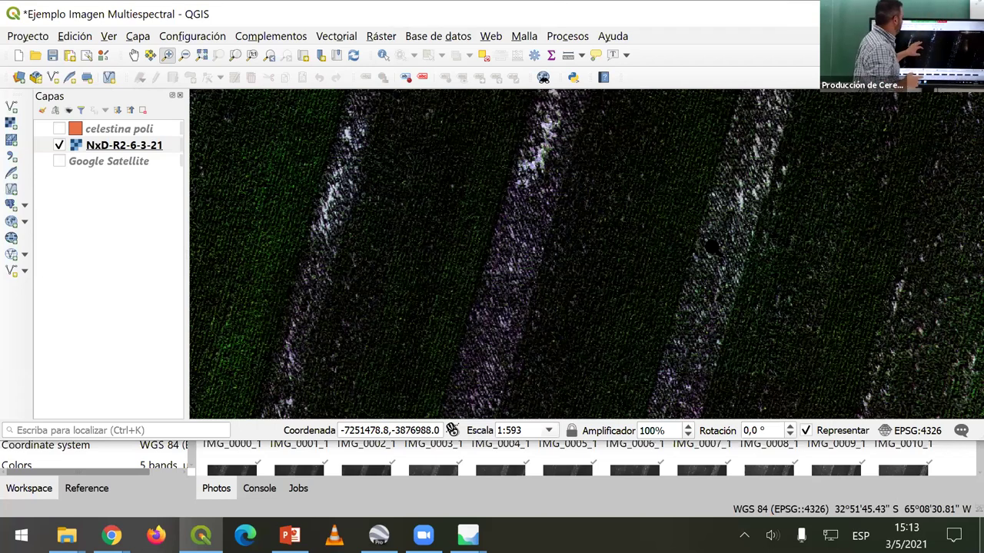
pyautogui.moveTo(454, 163); pyautogui.dragTo(423, 244)
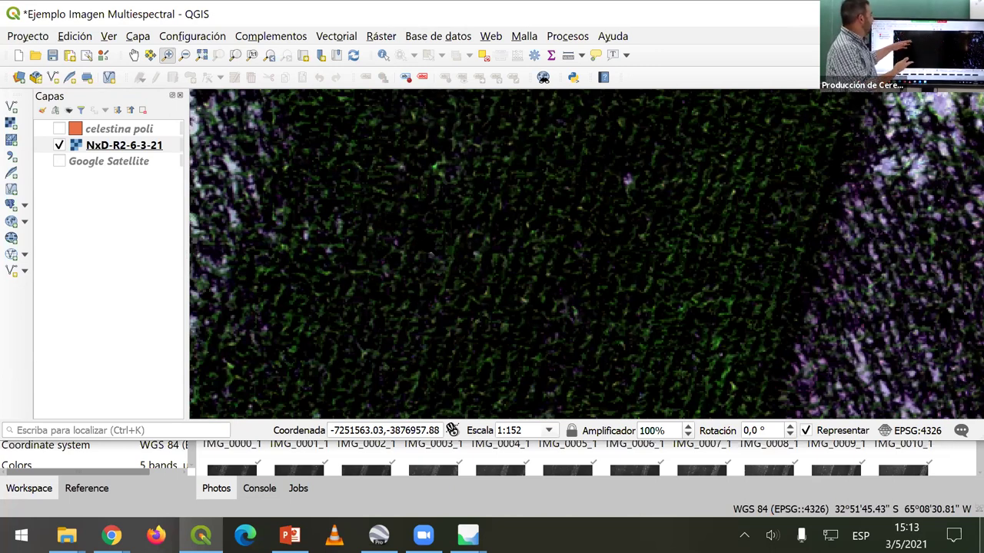
# - Open the raster calculator and enter the NDVI numerator as ( "NxD-R2-6-3-21@5" - "NxD-R2-6-3-21@3" )
pyautogui.click(382, 35)
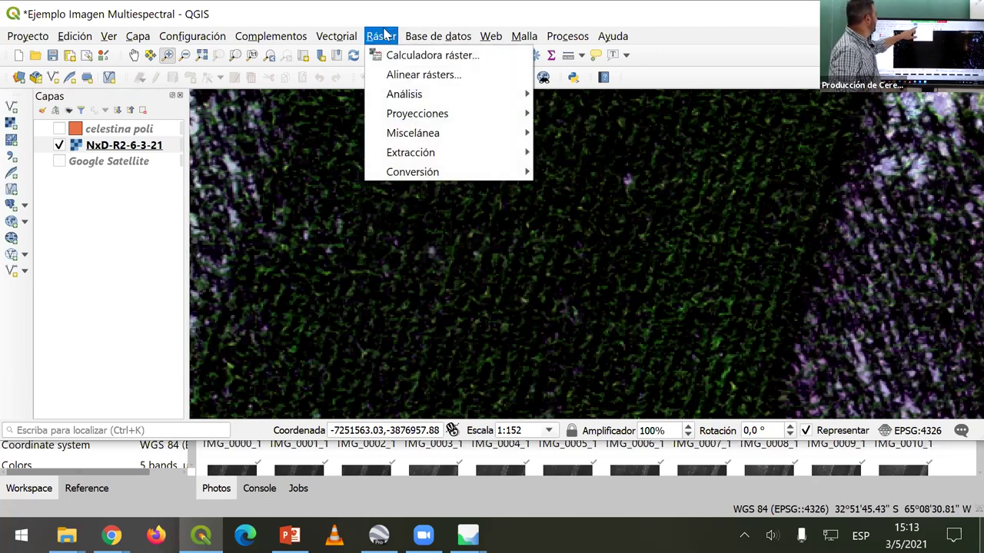
pyautogui.click(432, 54)
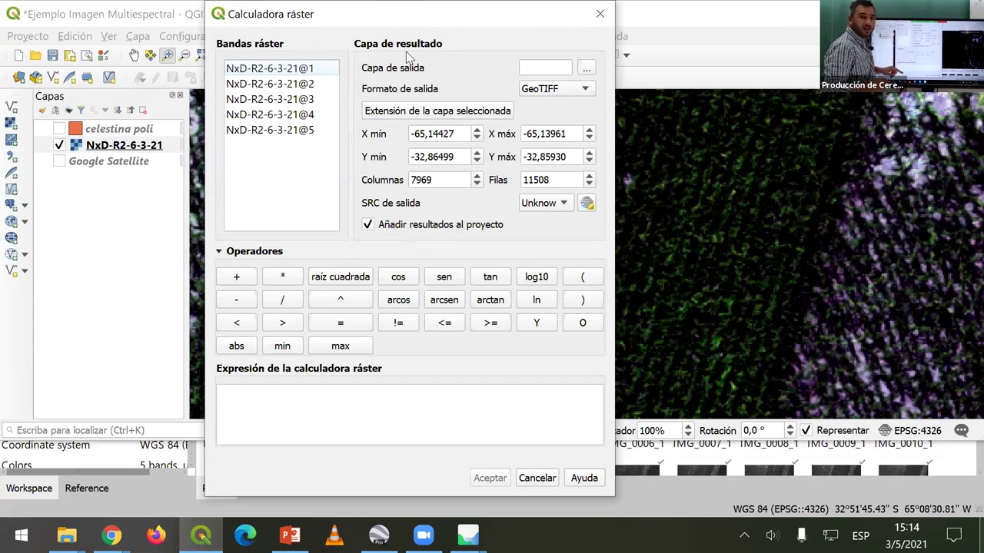
pyautogui.click(249, 409)
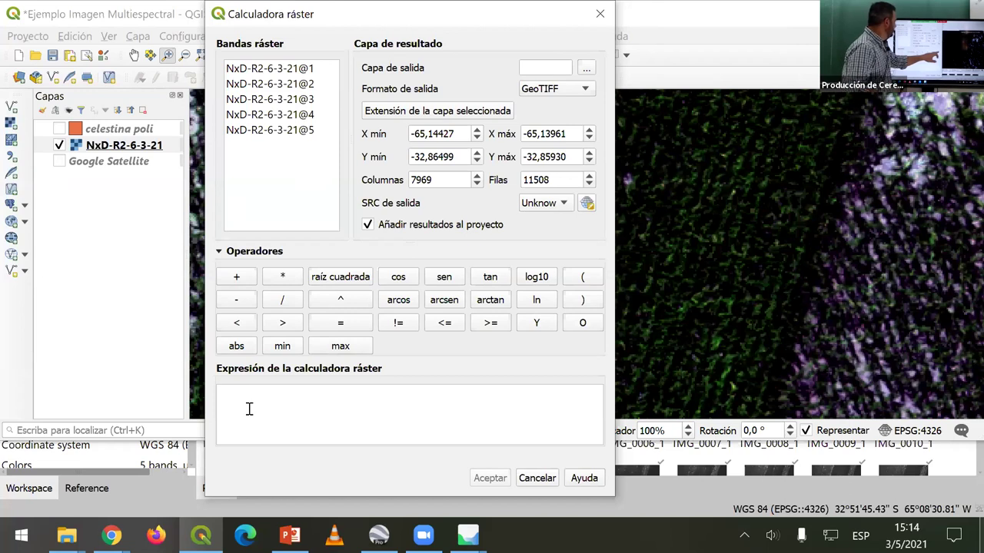
pyautogui.write('(')
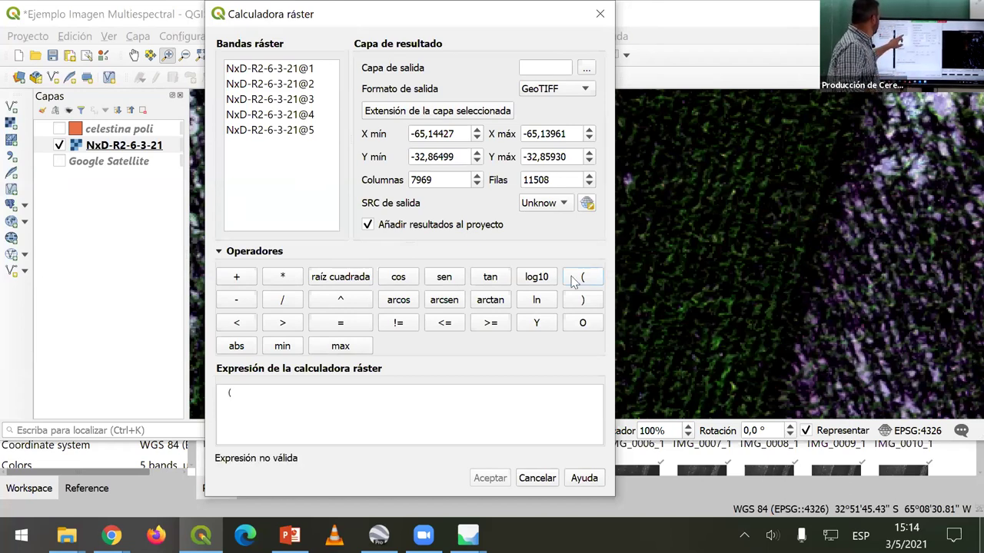
pyautogui.click(272, 132)
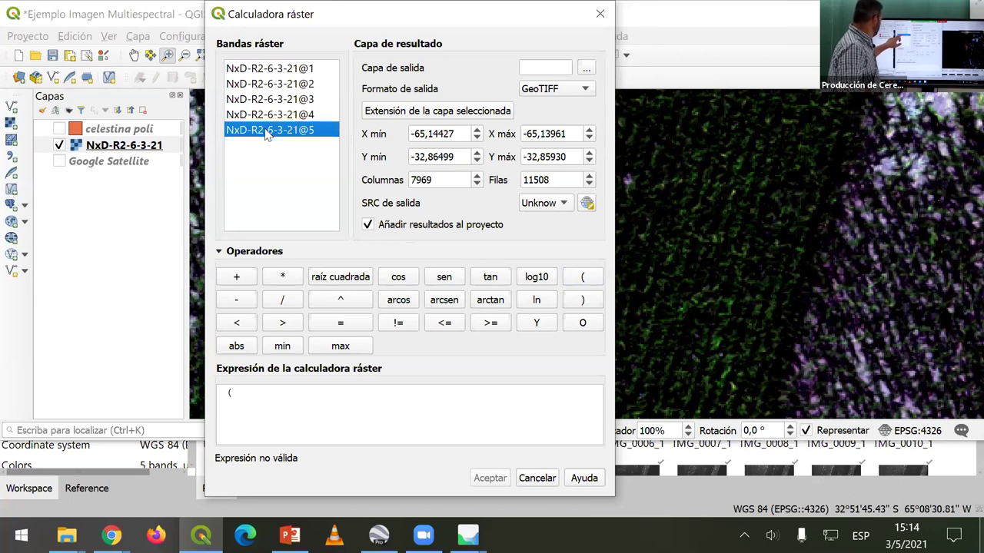
pyautogui.doubleClick(271, 133)
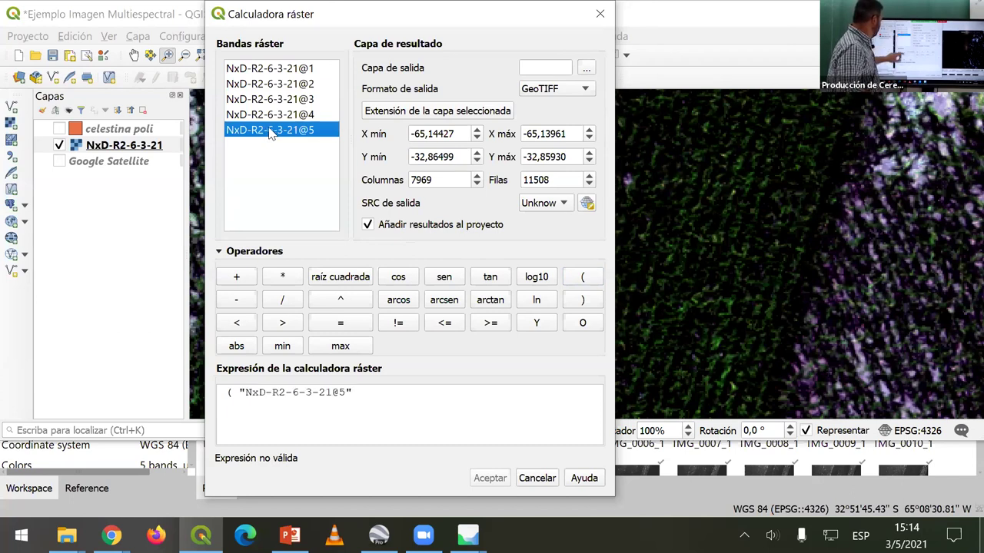
pyautogui.click(230, 300)
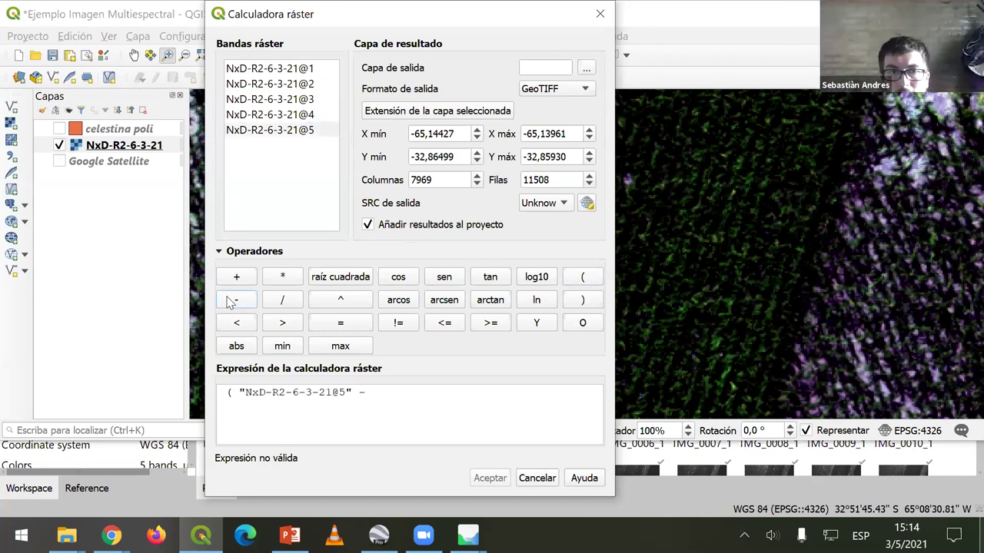
pyautogui.click(266, 101)
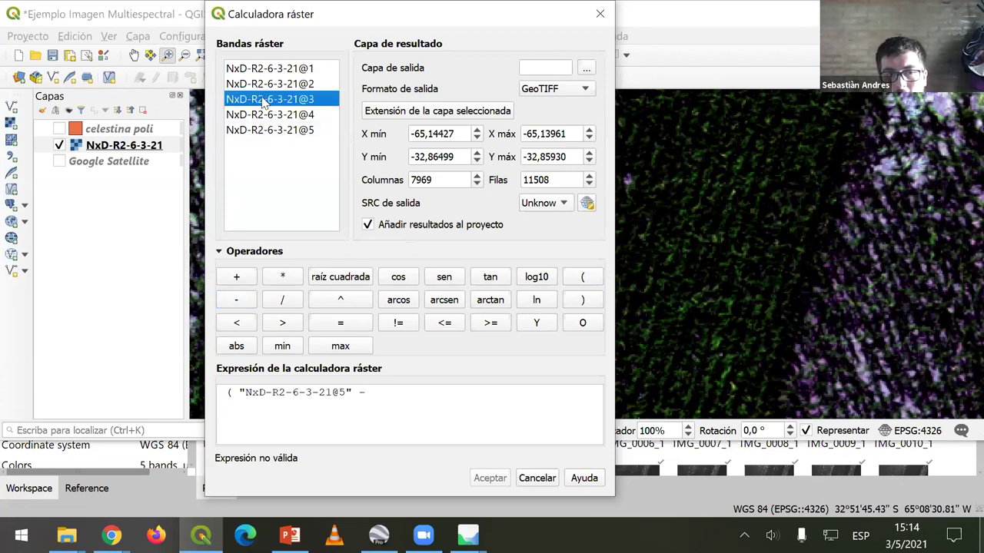
pyautogui.doubleClick(265, 102)
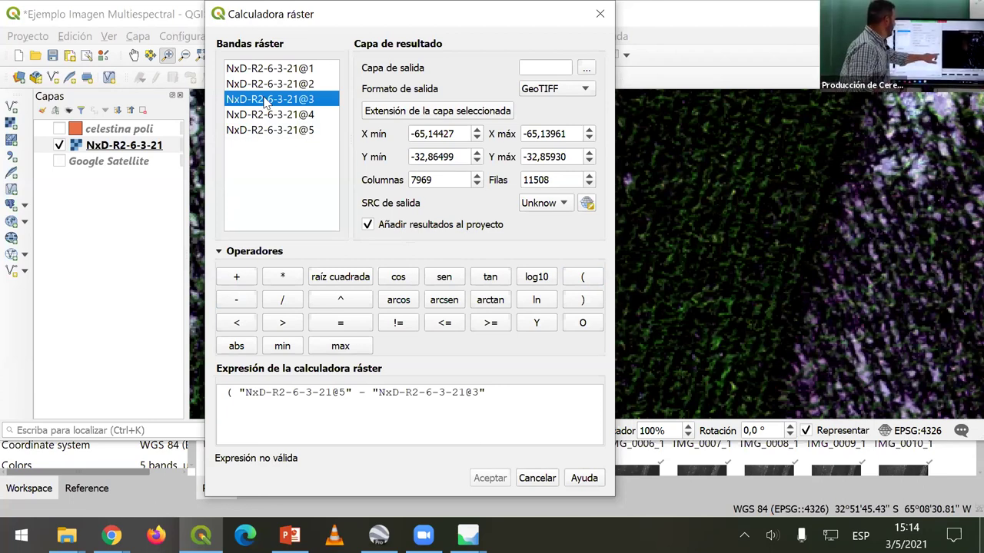
pyautogui.click(579, 303)
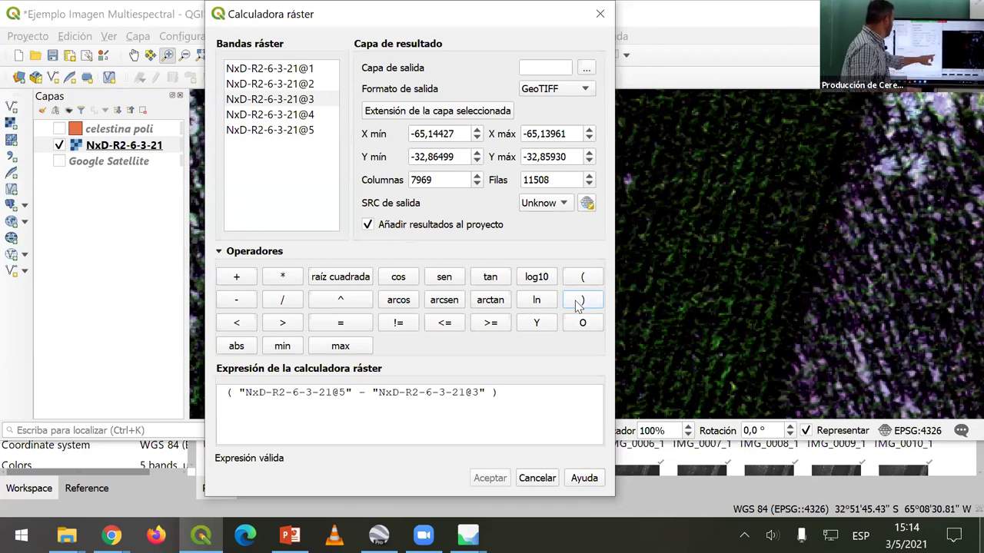
# - Complete the expression by dividing it by ( "NxD-R2-6-3-21@5" + "NxD-R2-6-3-21@3" )
pyautogui.click(281, 301)
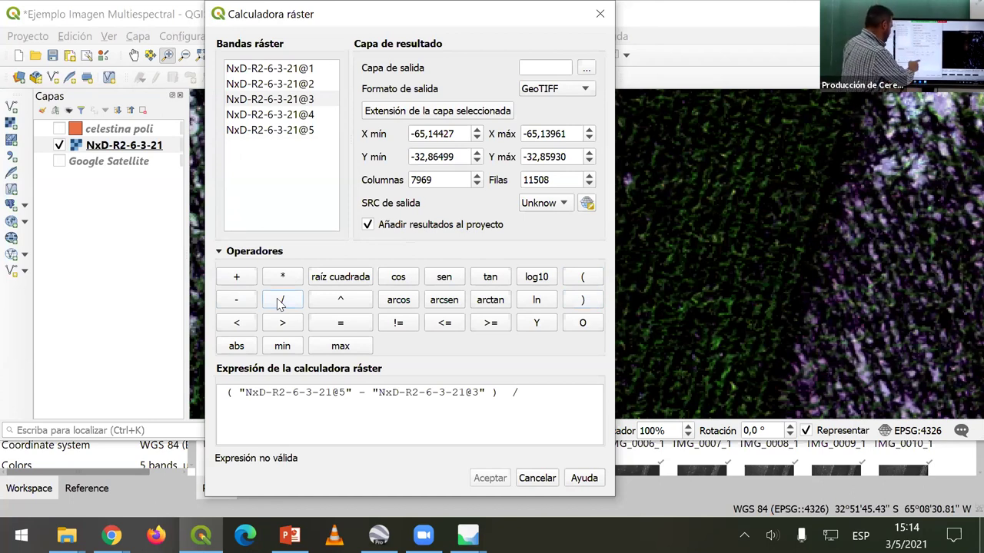
pyautogui.click(583, 277)
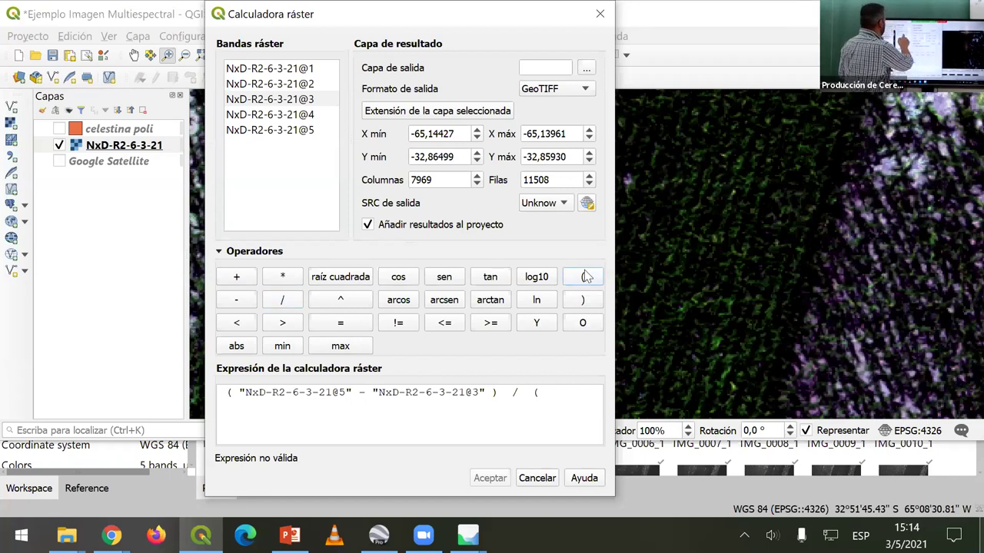
pyautogui.click(282, 132)
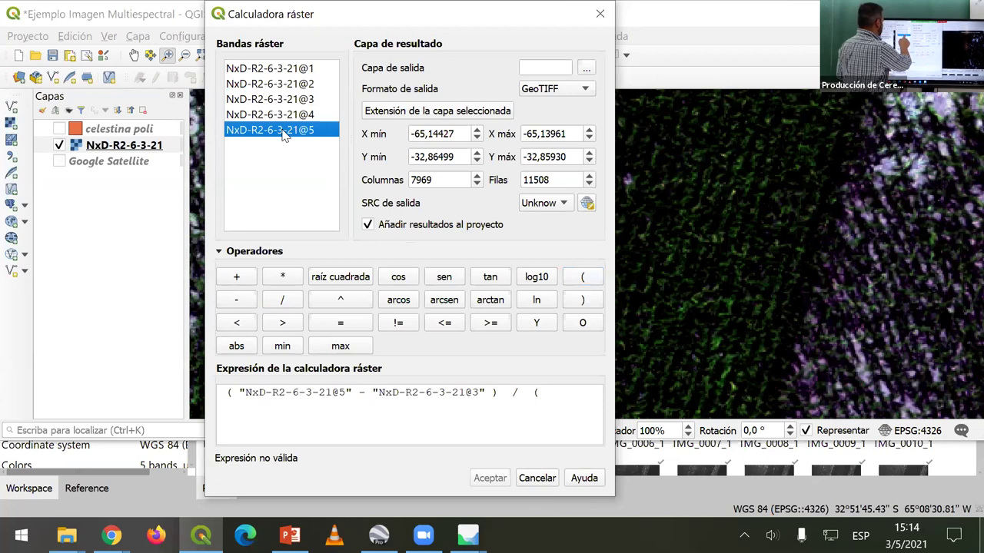
pyautogui.doubleClick(288, 133)
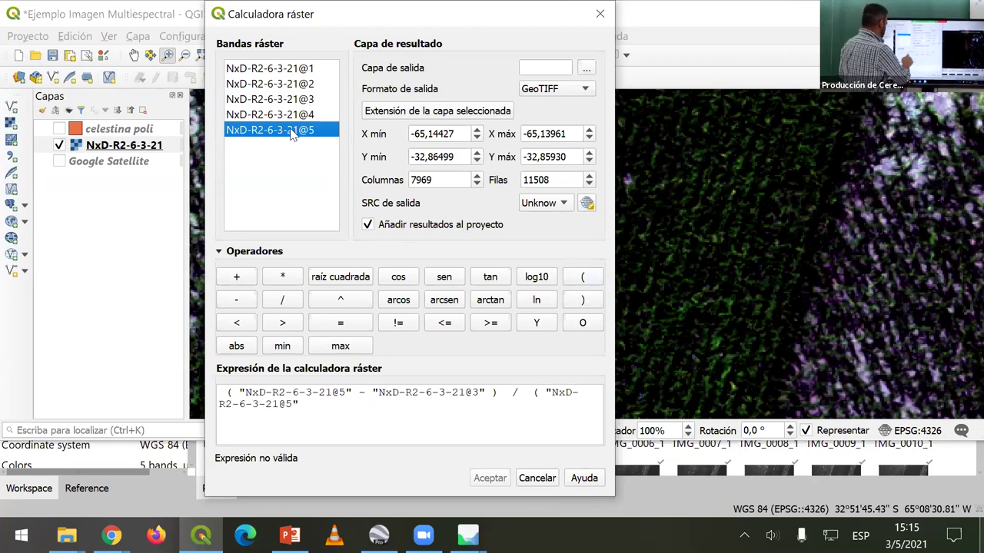
pyautogui.click(236, 281)
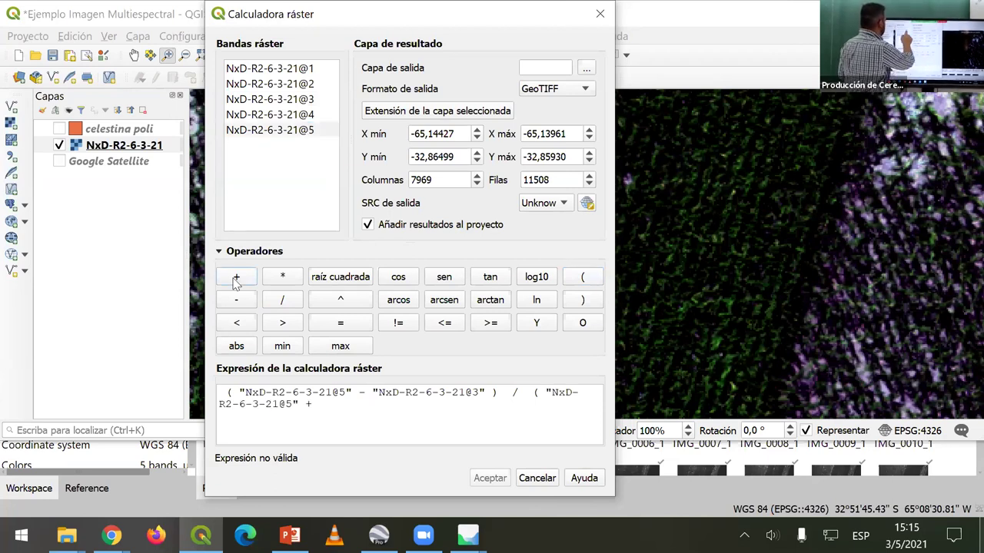
pyautogui.doubleClick(301, 103)
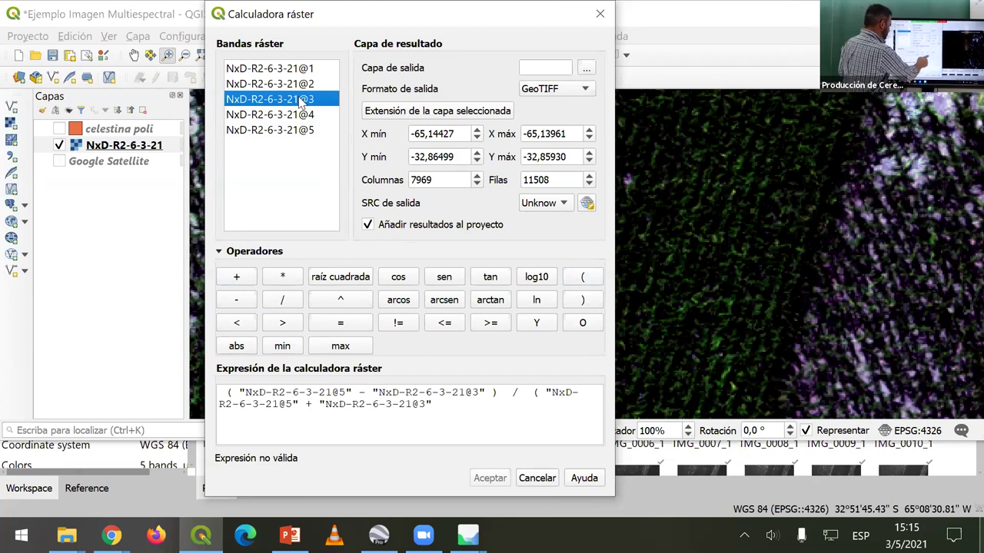
pyautogui.click(570, 305)
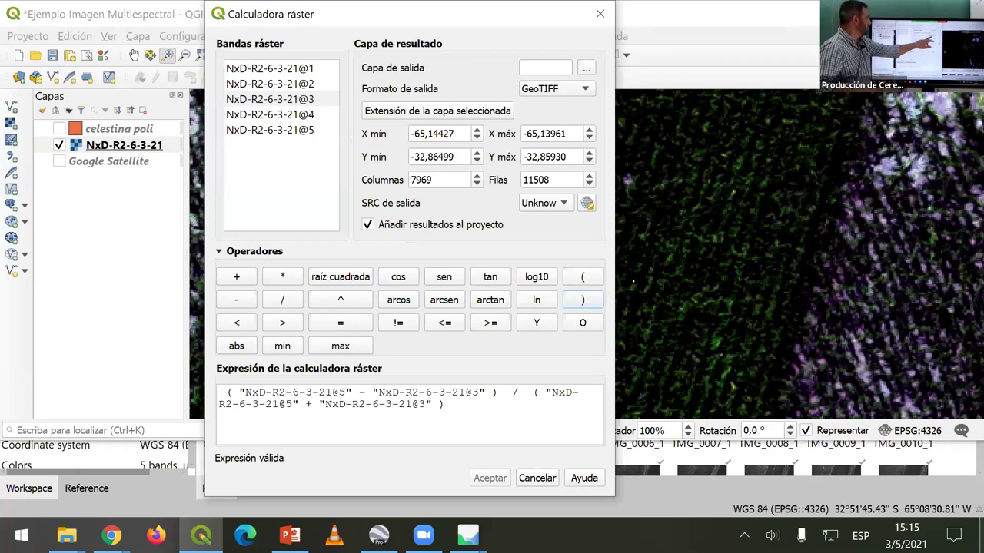
# - Name the output layer NxD_NDVI_R2 and run the raster calculation
pyautogui.click(532, 62)
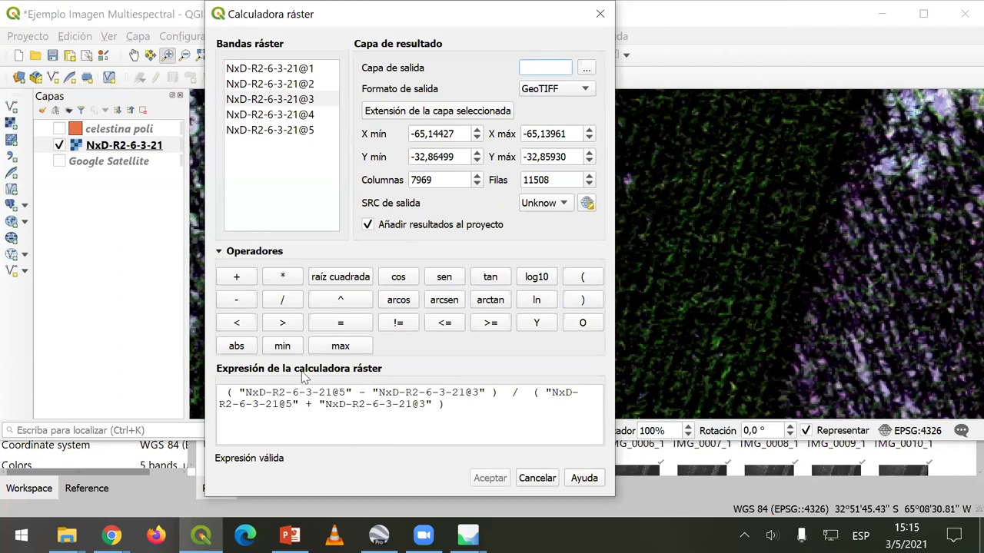
pyautogui.write('NxD_NDCI')
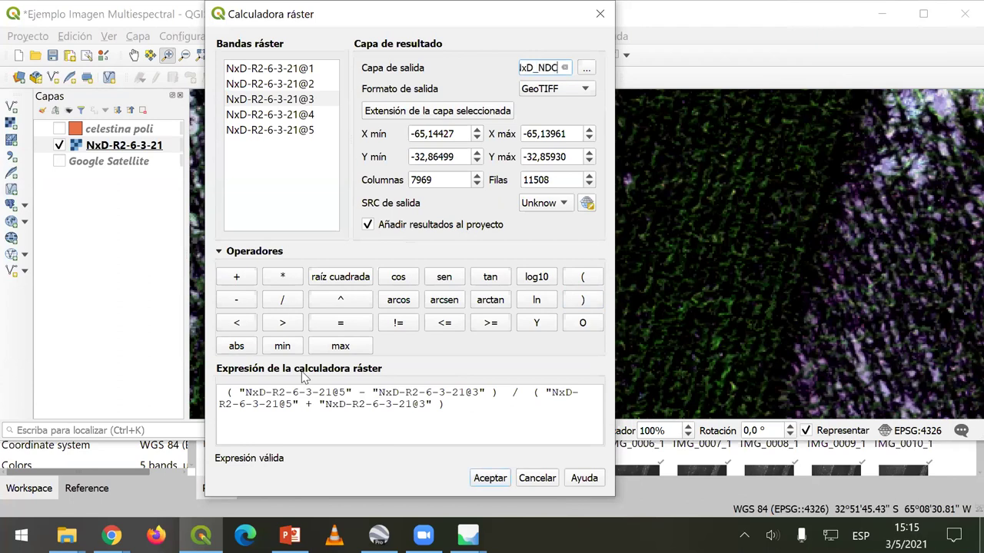
pyautogui.write('_R2')
pyautogui.press('Left')
pyautogui.press('Left')
pyautogui.press('Left')
pyautogui.press('Left')
pyautogui.press('Left')
pyautogui.press('Left')
pyautogui.press('Left')
pyautogui.press('Left')
pyautogui.press('Left')
pyautogui.press('Left')
pyautogui.press('Left')
pyautogui.write('V')
pyautogui.press('Delete')
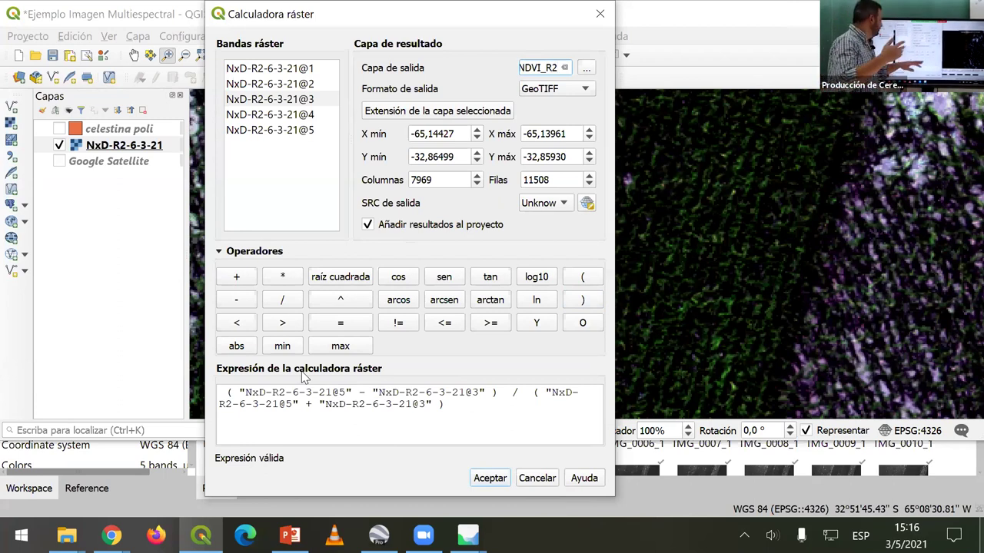
pyautogui.click(489, 484)
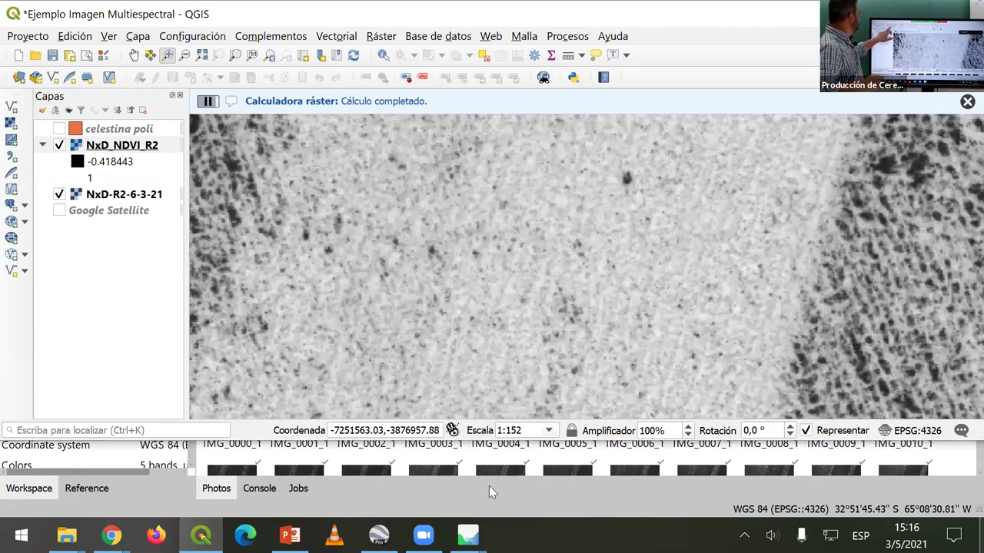
# - View the full extent of the NDVI raster with the celestina poli polygon layer shown over it
pyautogui.click(202, 55)
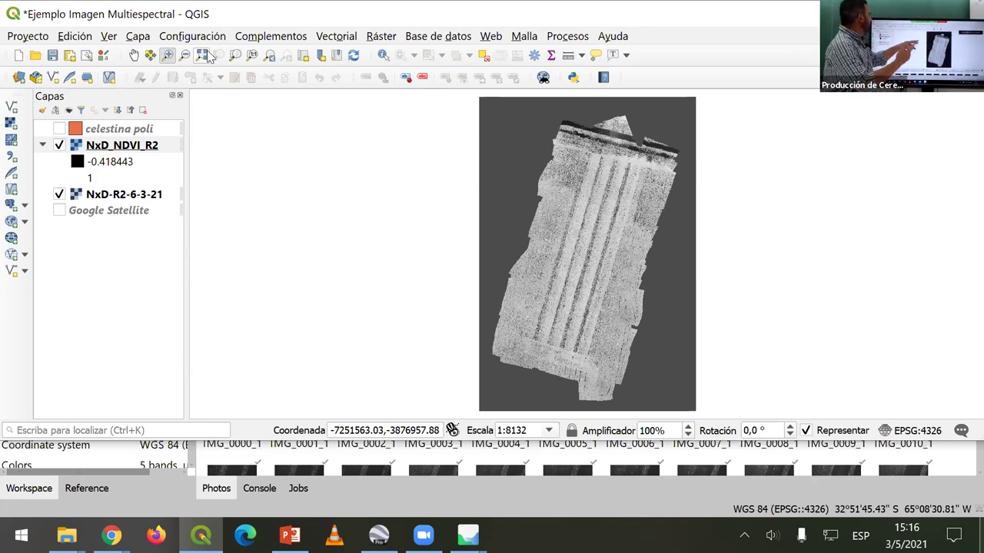
pyautogui.click(60, 129)
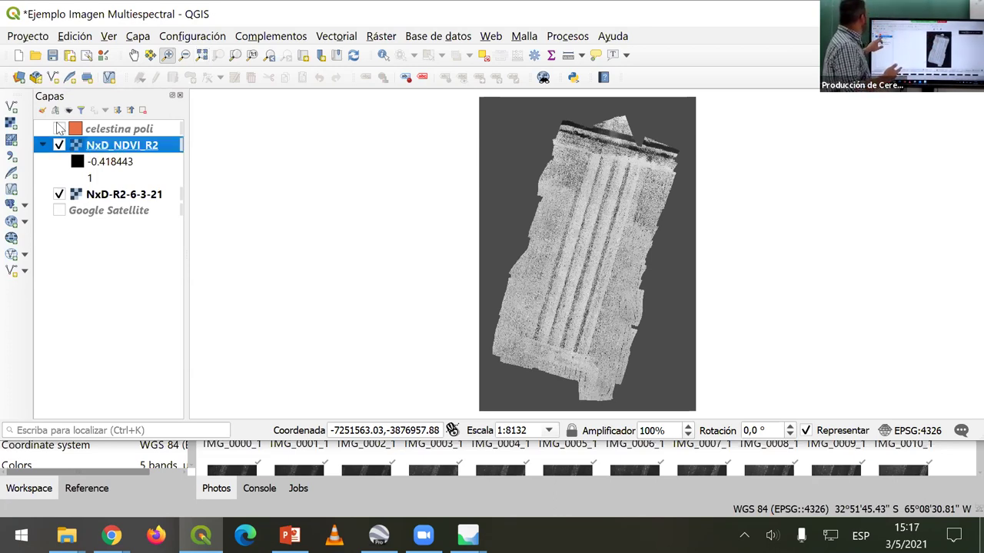
pyautogui.click(66, 127)
pyautogui.click(59, 129)
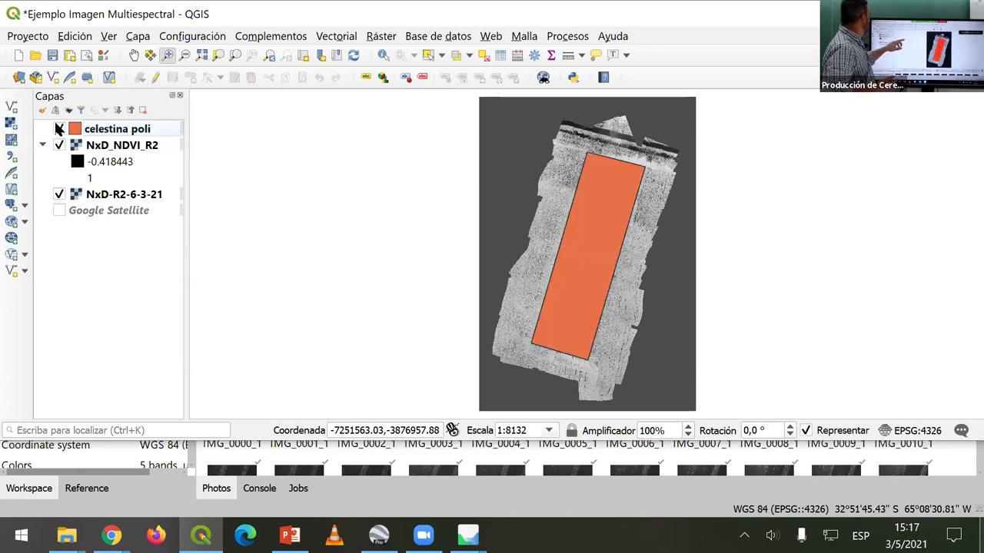
pyautogui.click(66, 129)
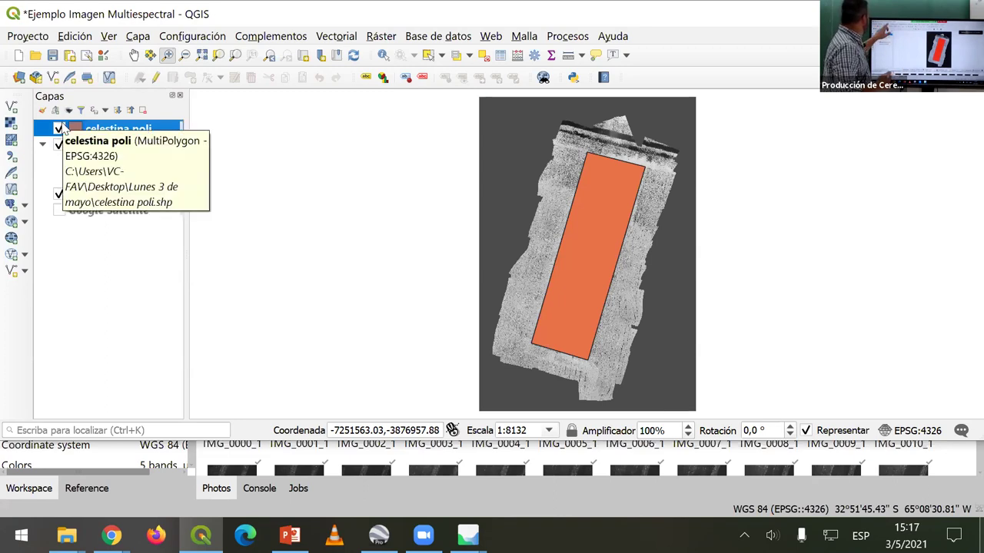
# - Start a new shapefile layer with latin2 file encoding and polygon geometry
pyautogui.click(159, 37)
pyautogui.click(159, 37)
pyautogui.click(153, 36)
pyautogui.click(154, 35)
pyautogui.click(140, 37)
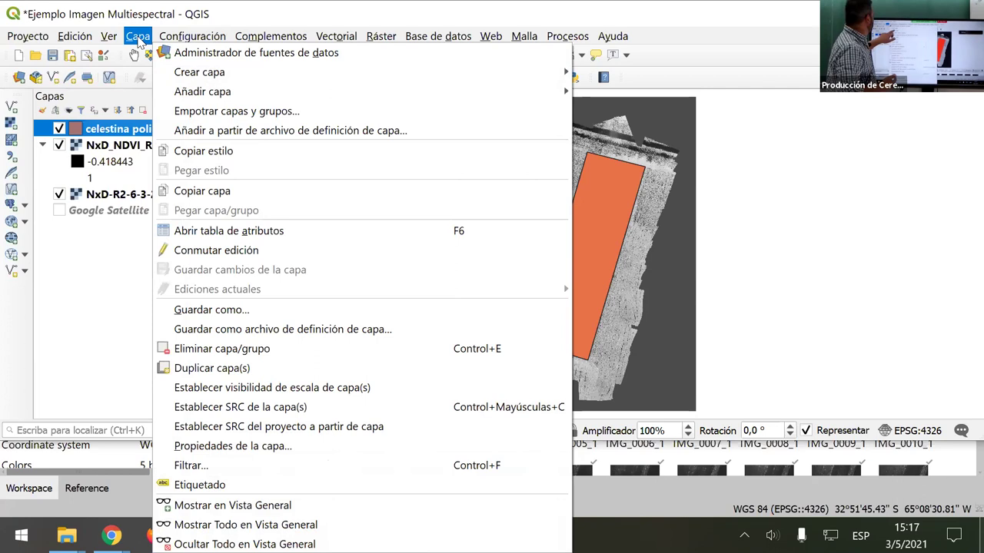
pyautogui.moveTo(197, 72)
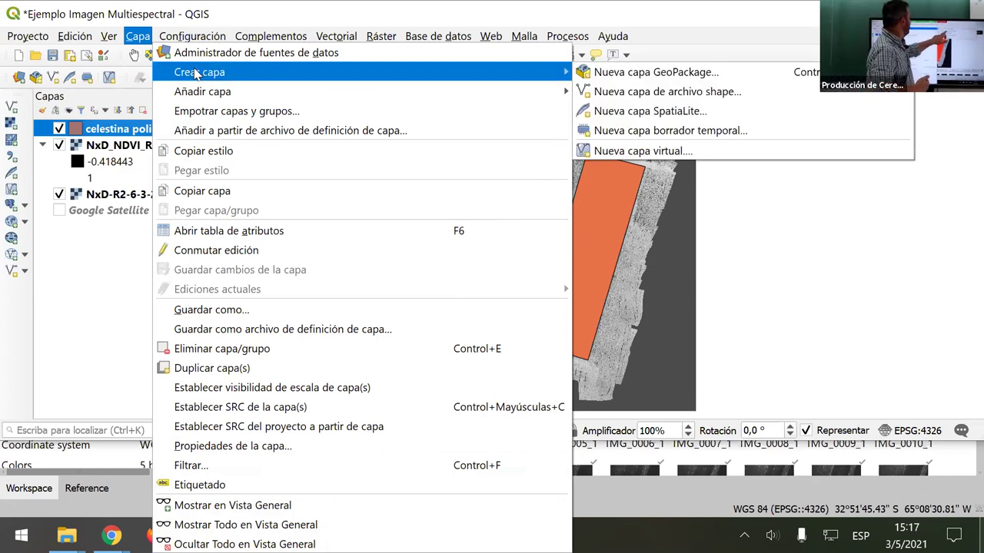
pyautogui.click(644, 91)
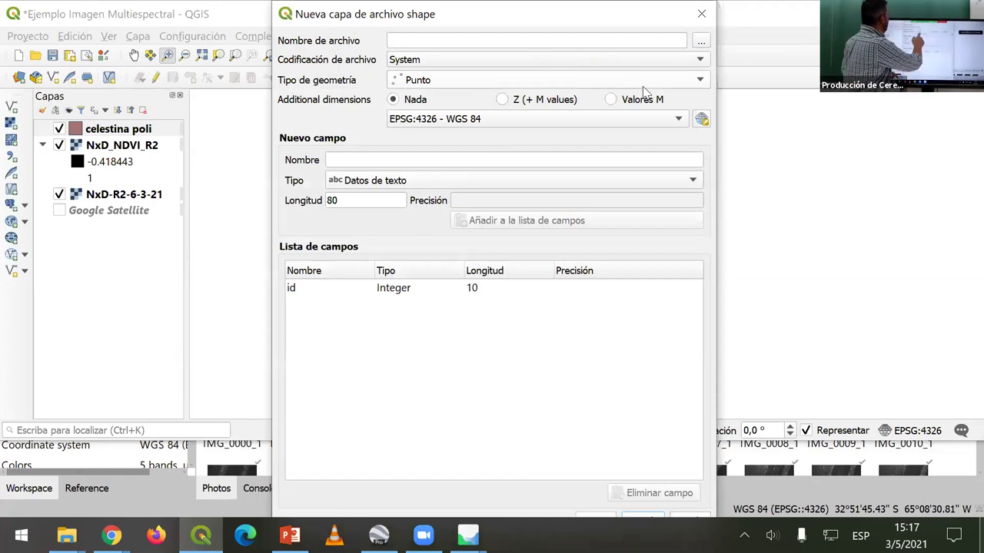
pyautogui.scroll(-1, 433, 61)
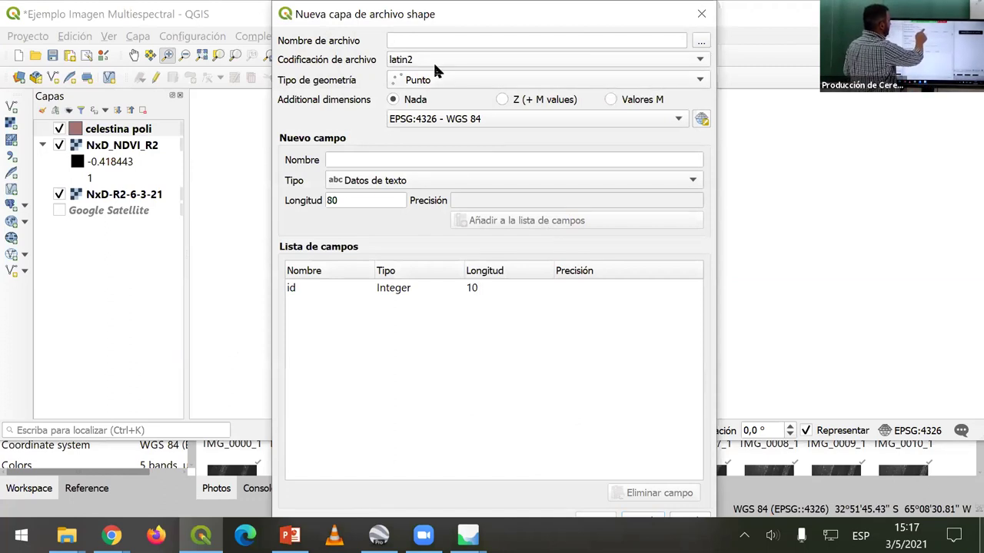
pyautogui.click(454, 81)
pyautogui.click(433, 128)
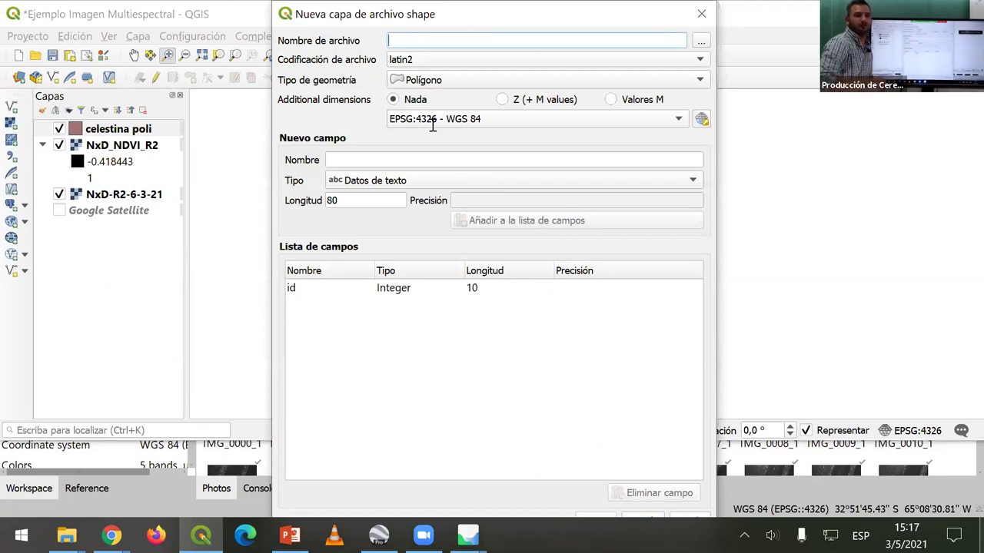
# - Name the new shapefile Capa Corte and create the layer
pyautogui.write('Lu')
pyautogui.press('BackSpace')
pyautogui.press('BackSpace')
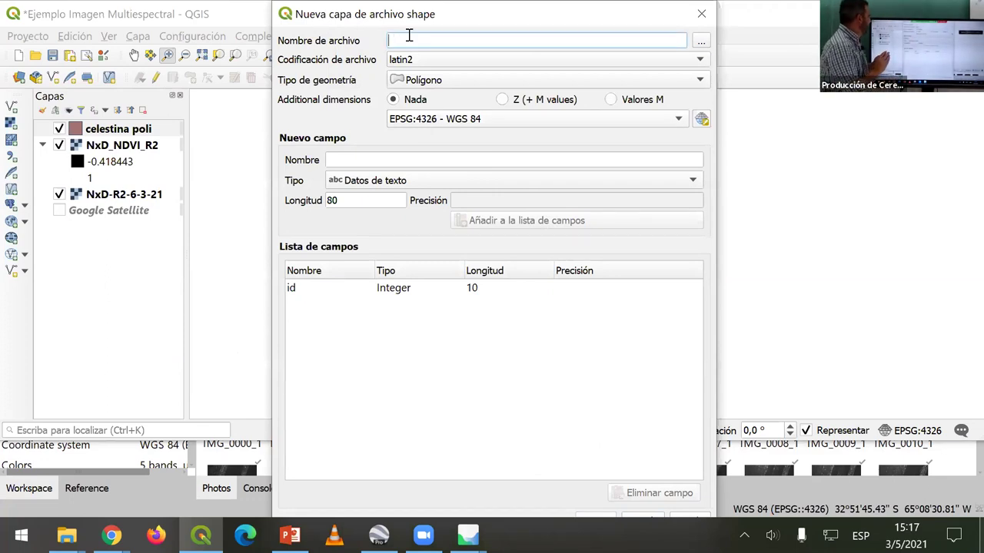
pyautogui.write('Capa Corte')
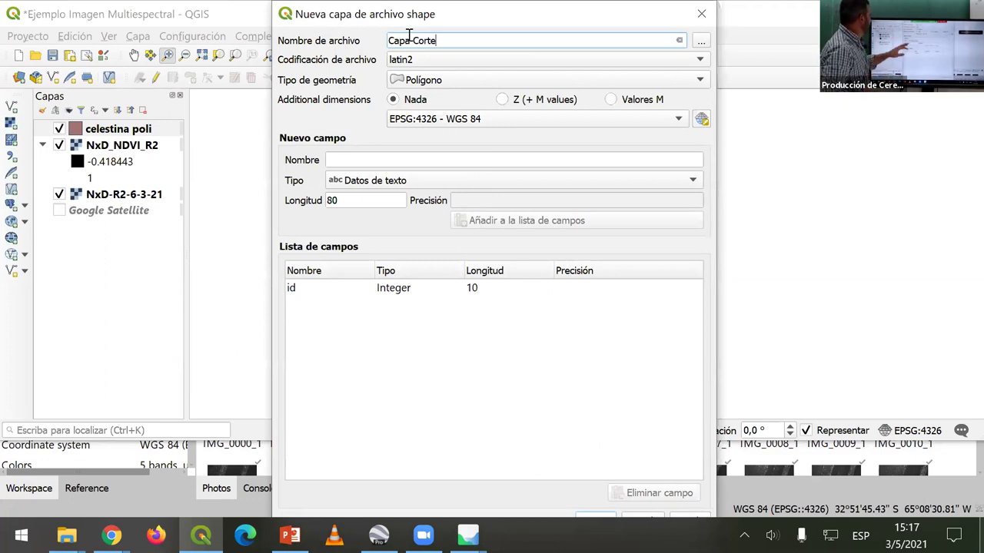
pyautogui.press('Return')
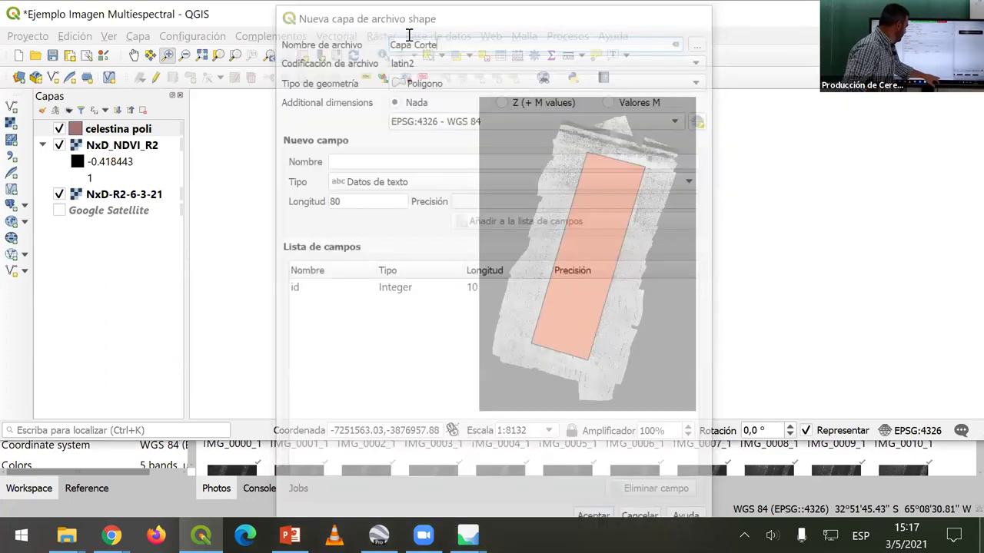
# - Hide the celestina poli layer and select the Capa Corte layer
pyautogui.click(116, 146)
pyautogui.click(60, 145)
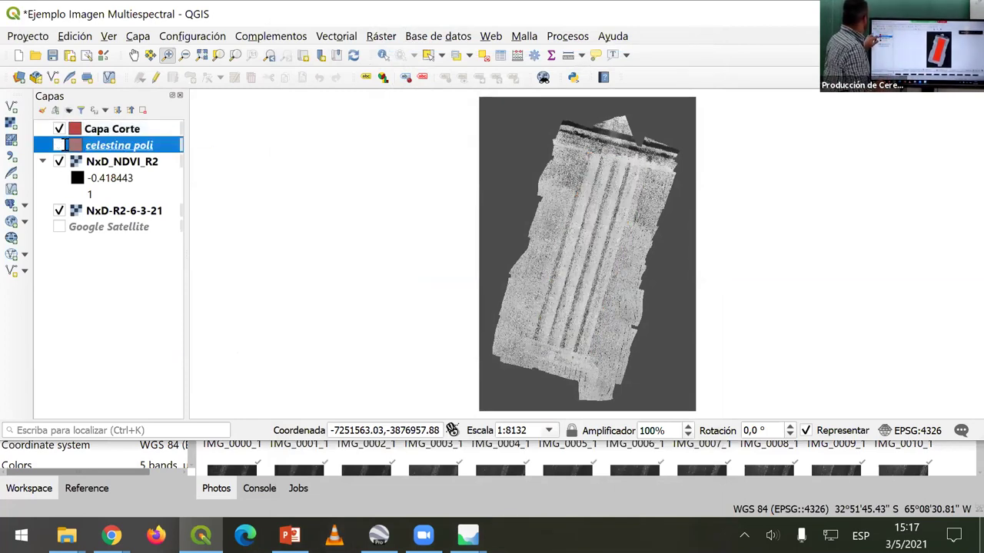
pyautogui.click(114, 128)
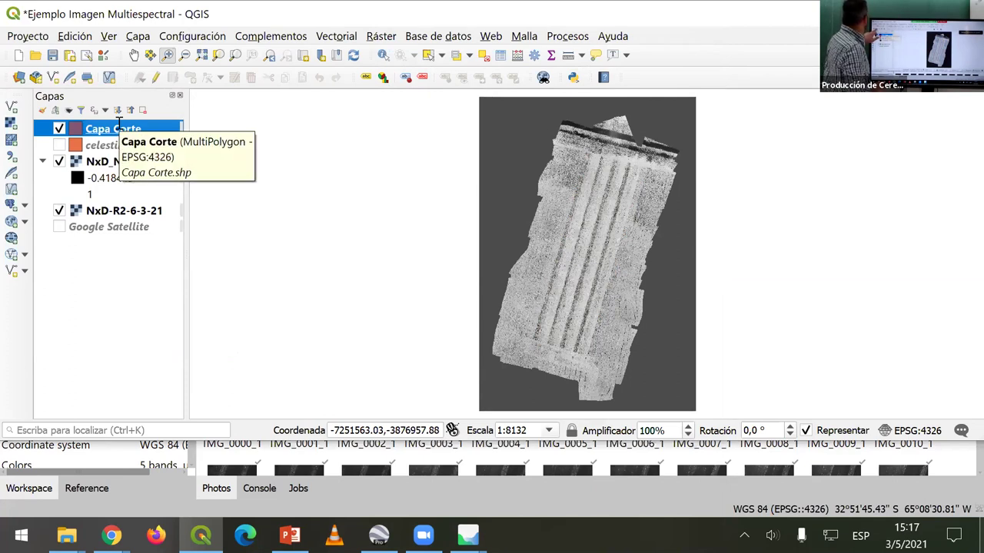
# - Enable editing on the Capa Corte layer and sketch a trial four-corner polygon around most of the NDVI raster's field
pyautogui.click(159, 76)
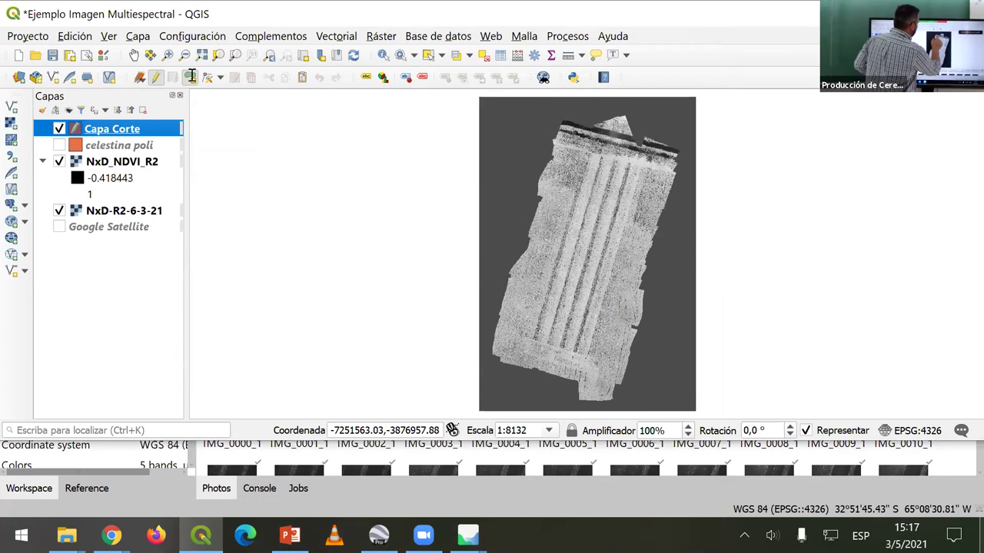
pyautogui.click(191, 76)
pyautogui.click(564, 130)
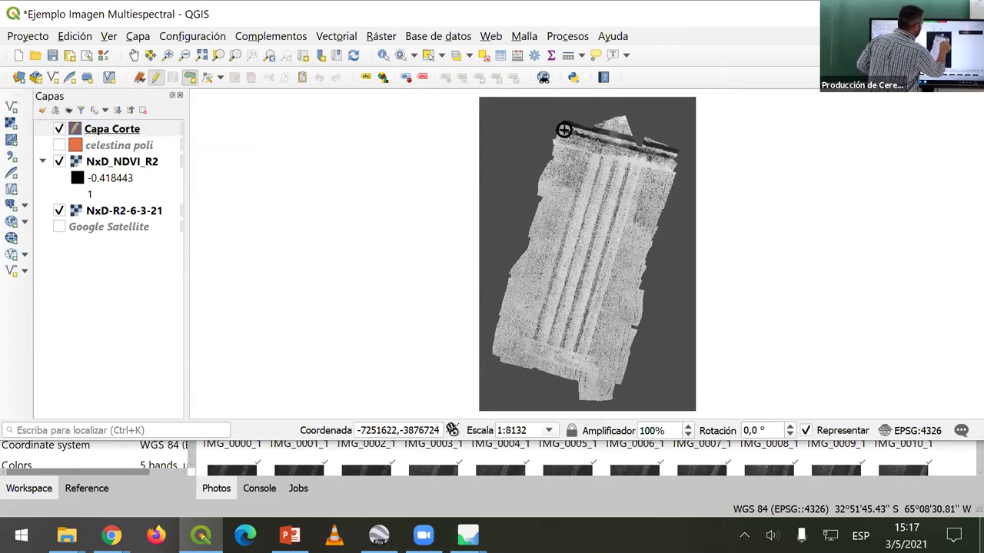
pyautogui.click(662, 154)
pyautogui.click(585, 355)
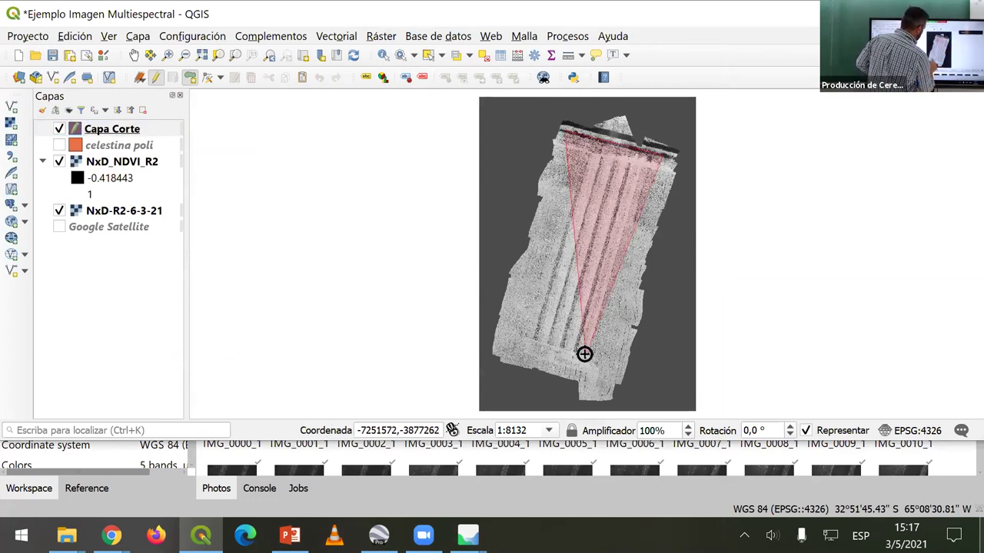
pyautogui.click(510, 328)
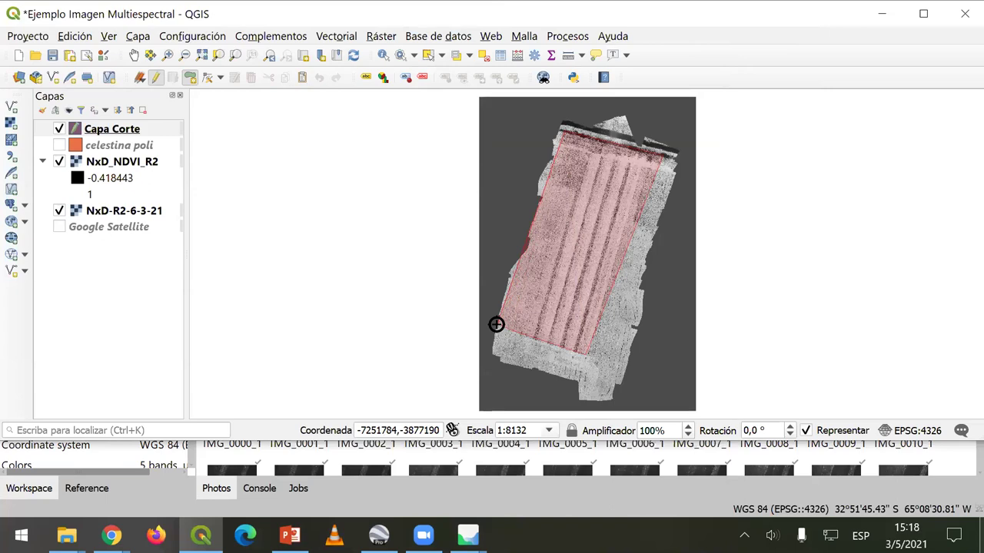
pyautogui.rightClick(495, 324)
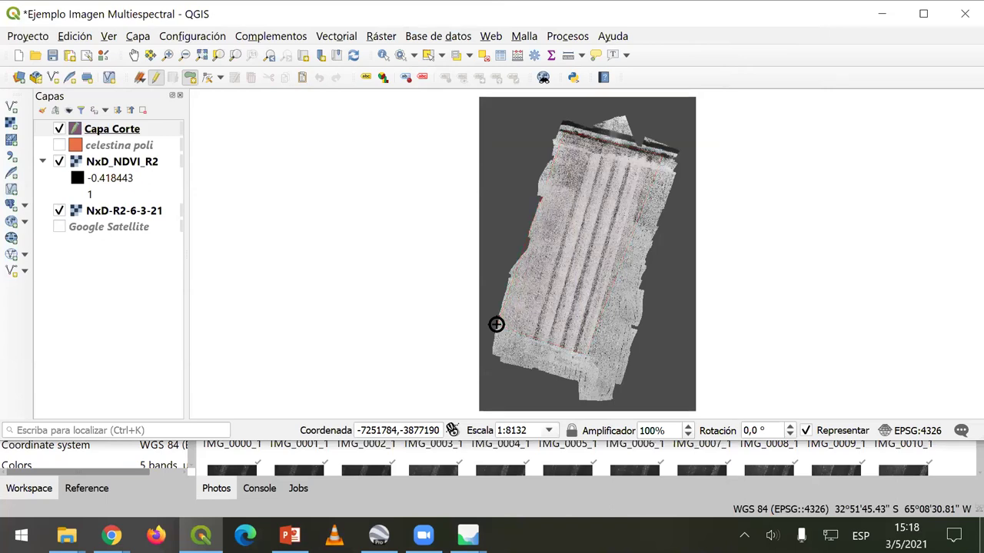
# - Sketch a narrower four-corner polygon over the striped plot rows of the NDVI raster
pyautogui.click(576, 143)
pyautogui.click(637, 165)
pyautogui.click(577, 336)
pyautogui.click(520, 323)
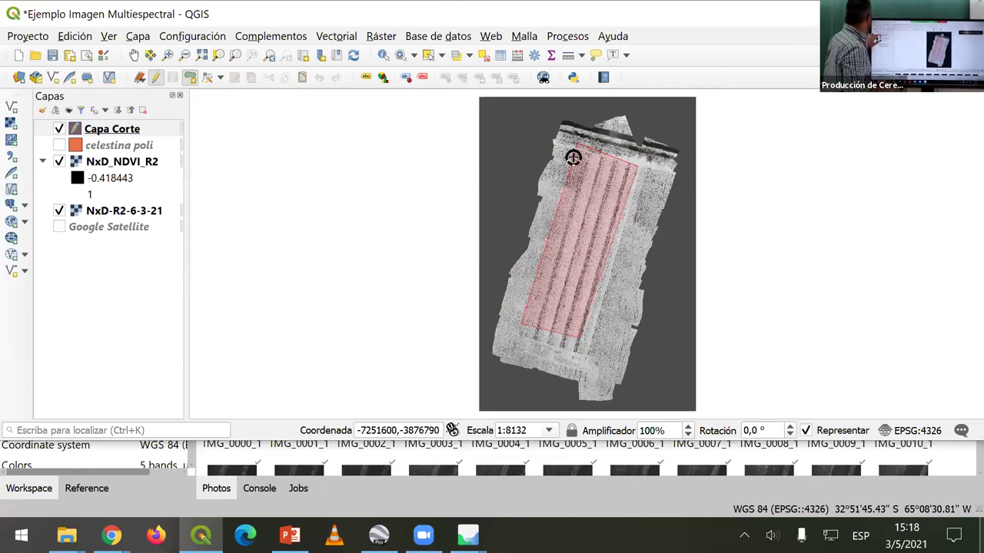
# - Hide the Capa Corte layer and show the celestina poli layer
pyautogui.click(113, 129)
pyautogui.click(60, 129)
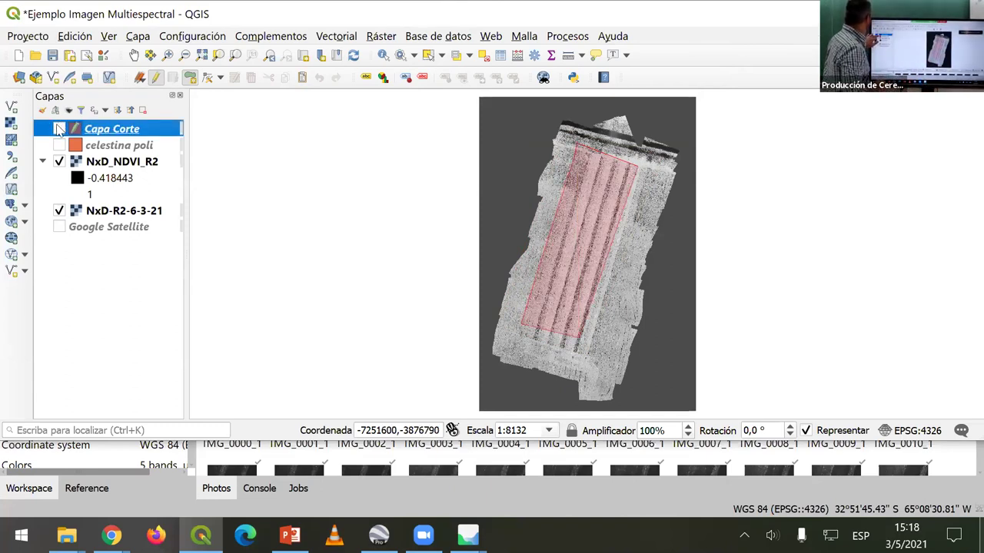
pyautogui.press('Down')
pyautogui.click(60, 146)
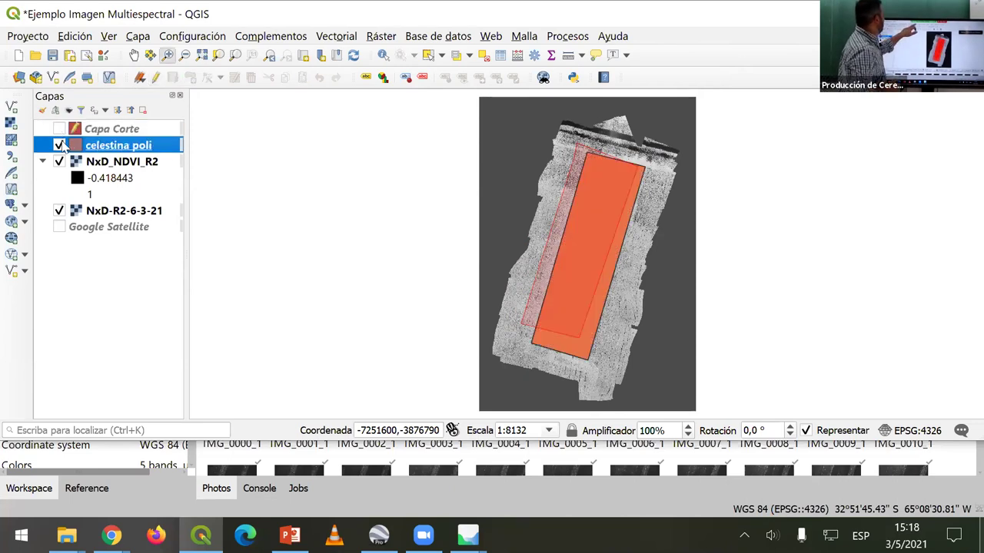
pyautogui.click(380, 36)
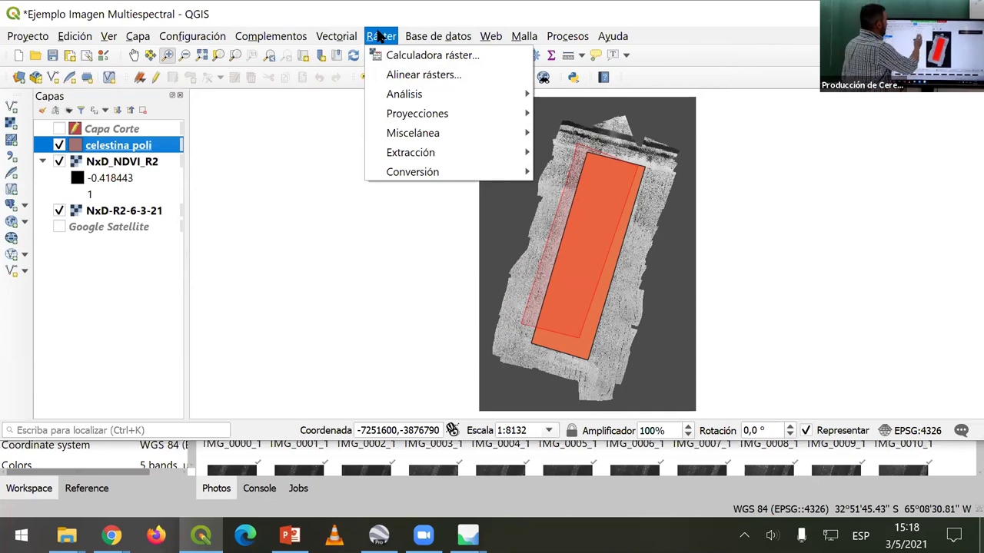
pyautogui.moveTo(417, 158)
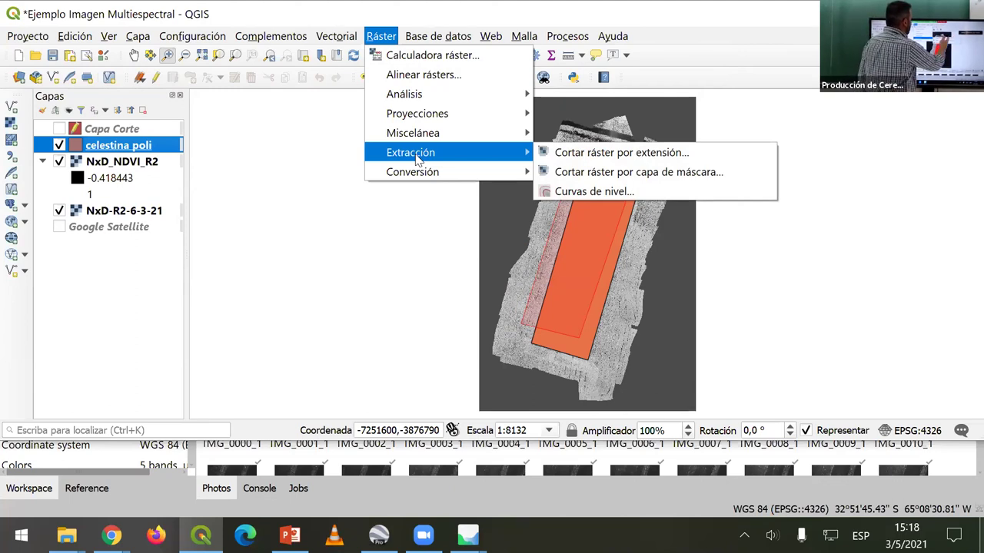
pyautogui.click(688, 173)
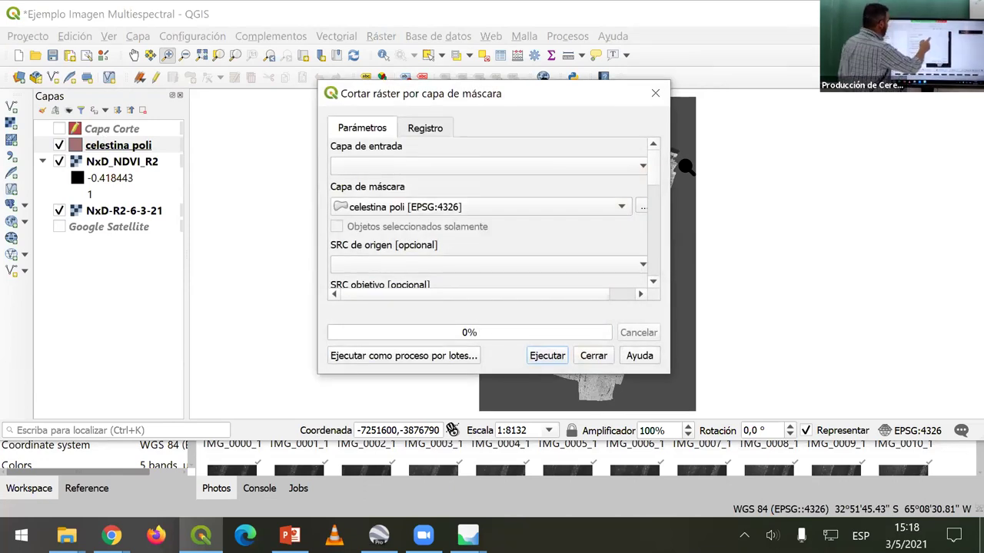
pyautogui.click(489, 166)
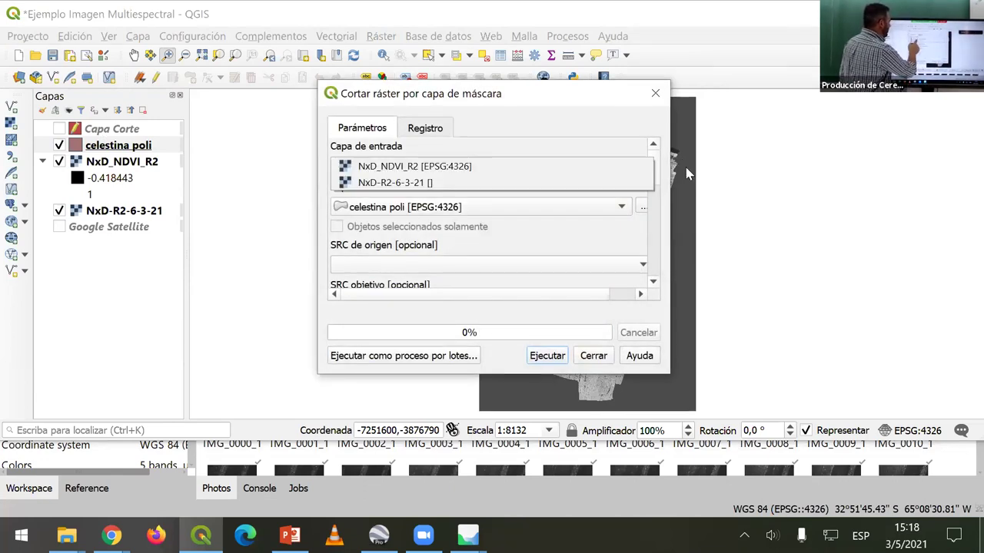
pyautogui.click(377, 182)
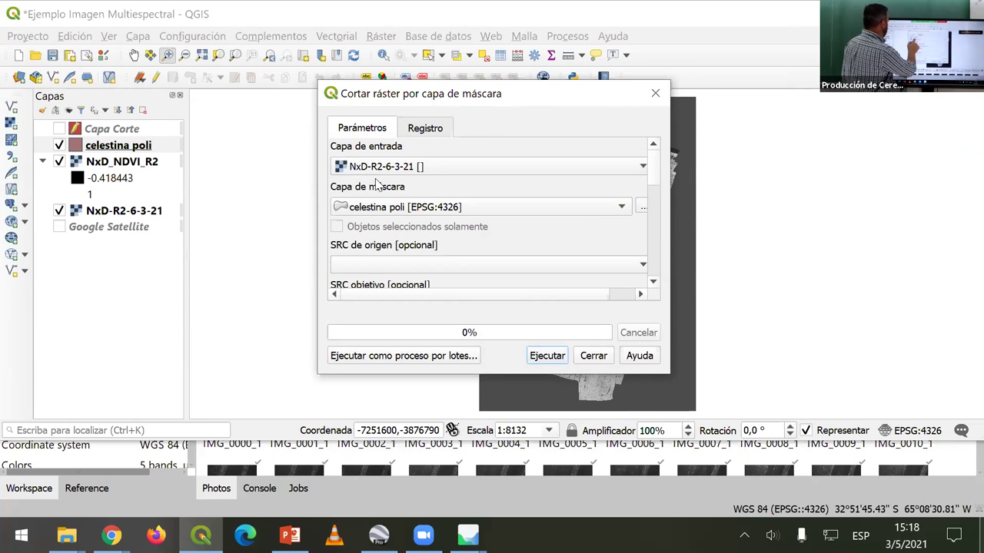
pyautogui.click(378, 164)
pyautogui.click(396, 150)
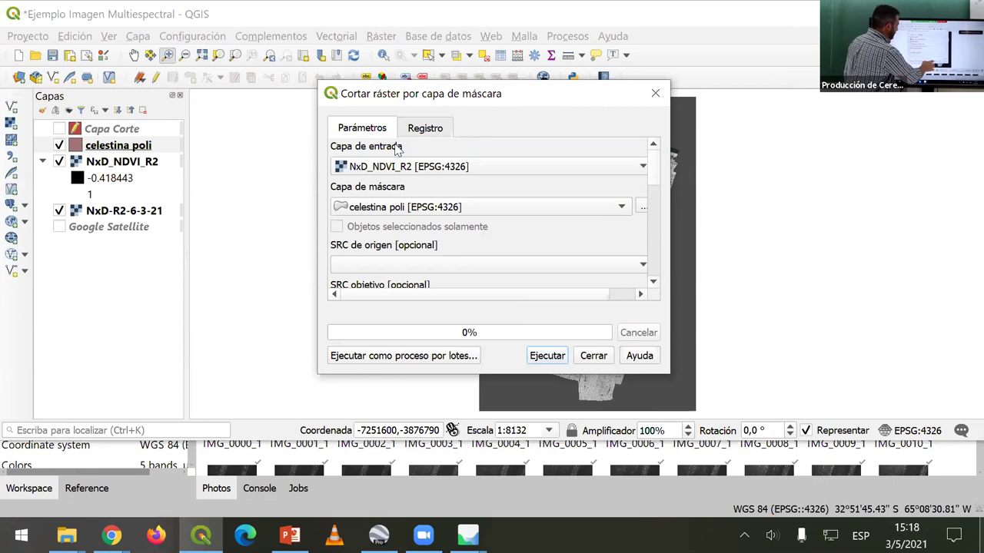
pyautogui.click(547, 356)
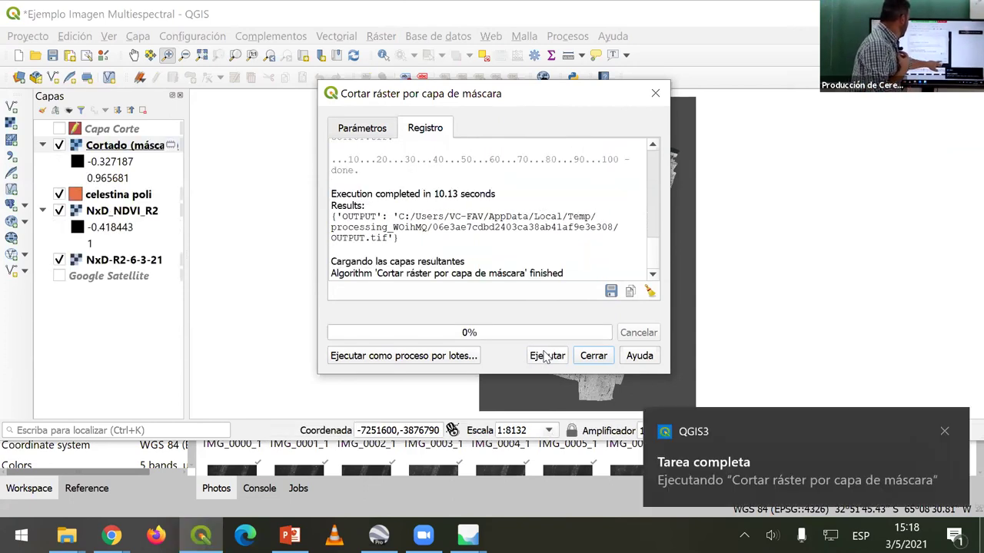
pyautogui.click(592, 355)
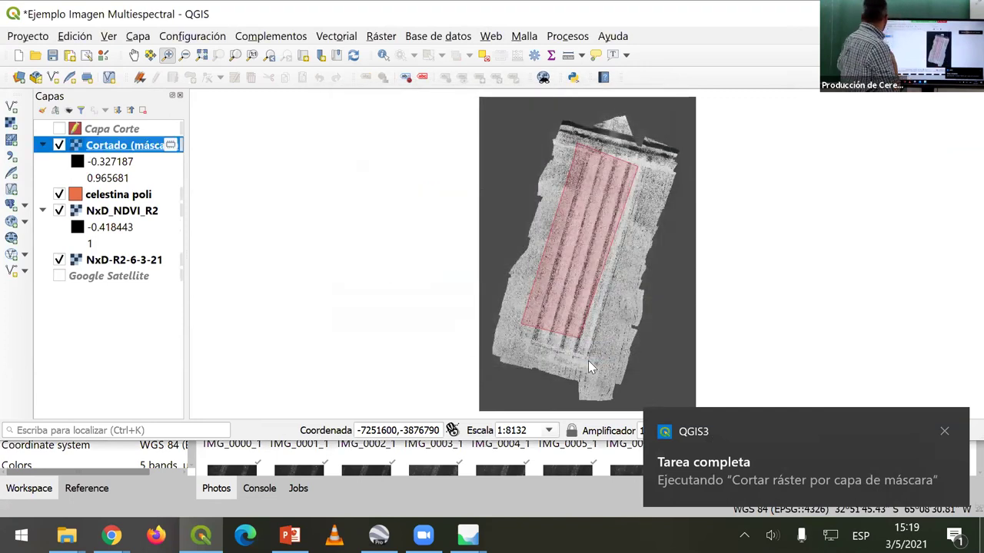
pyautogui.click(60, 194)
pyautogui.moveTo(57, 215); pyautogui.dragTo(59, 213)
pyautogui.click(60, 210)
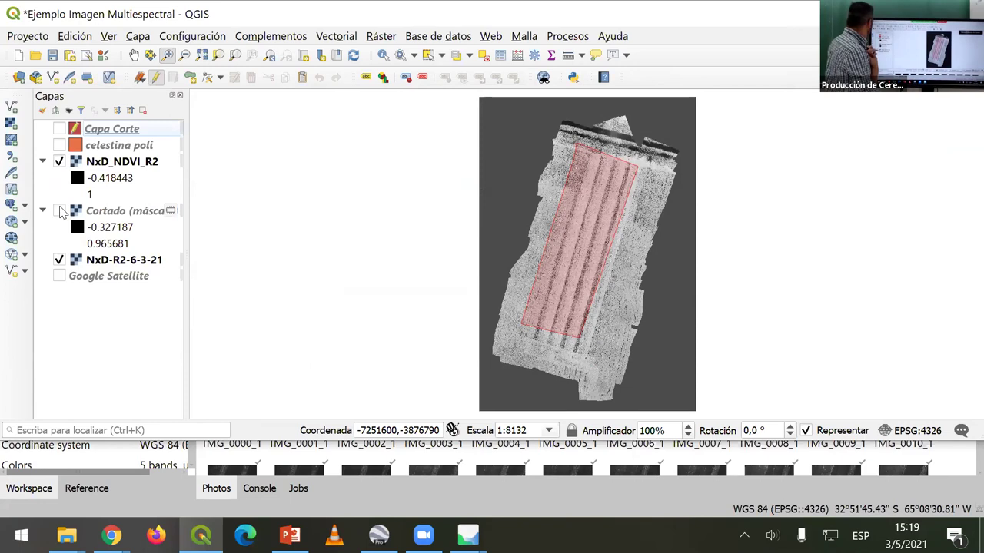
pyautogui.click(59, 262)
pyautogui.click(58, 263)
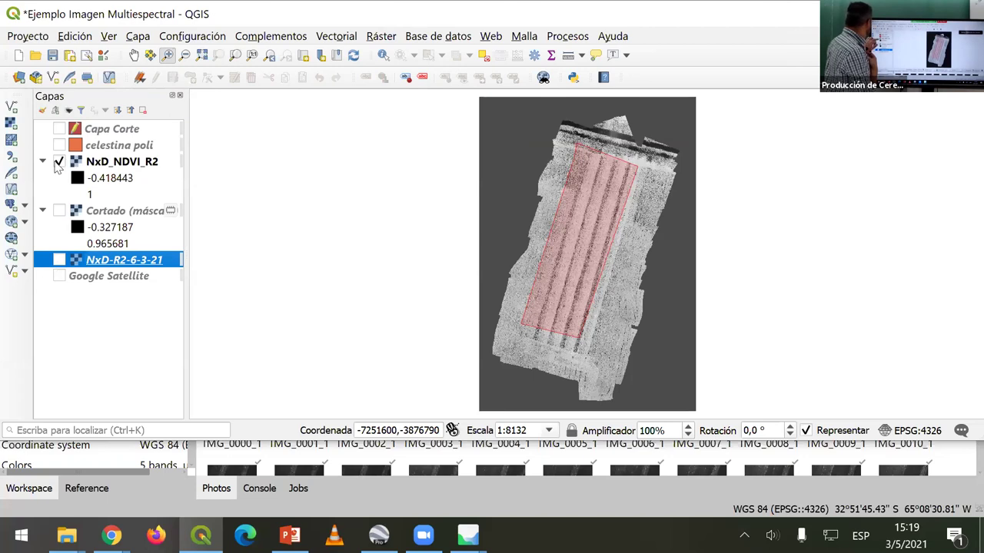
pyautogui.click(59, 227)
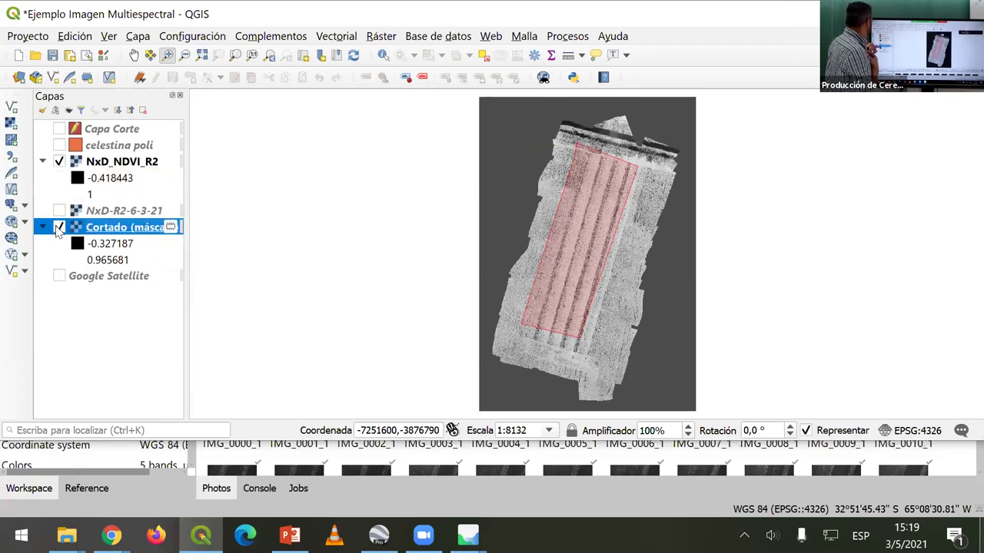
pyautogui.click(59, 161)
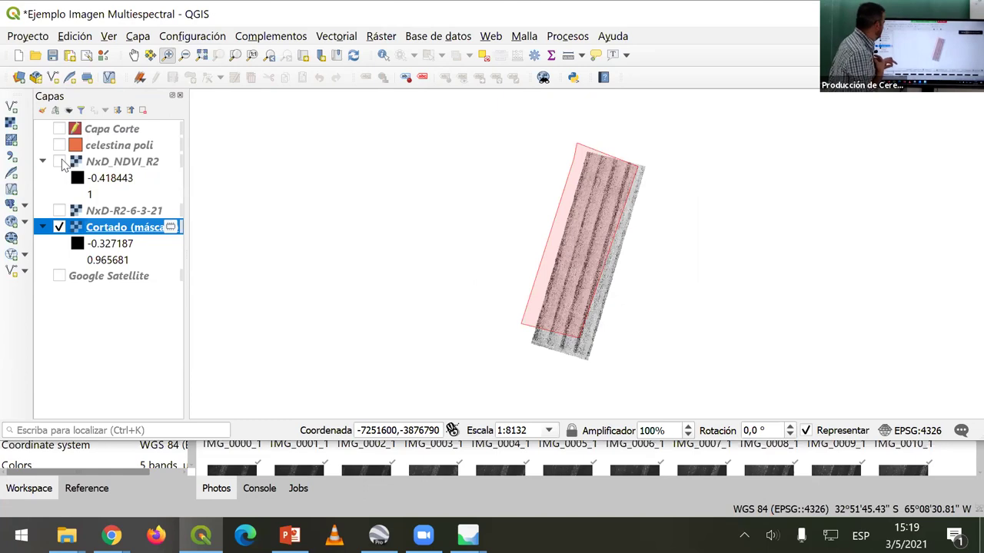
# - Turn off editing on the Capa Corte layer
pyautogui.click(103, 129)
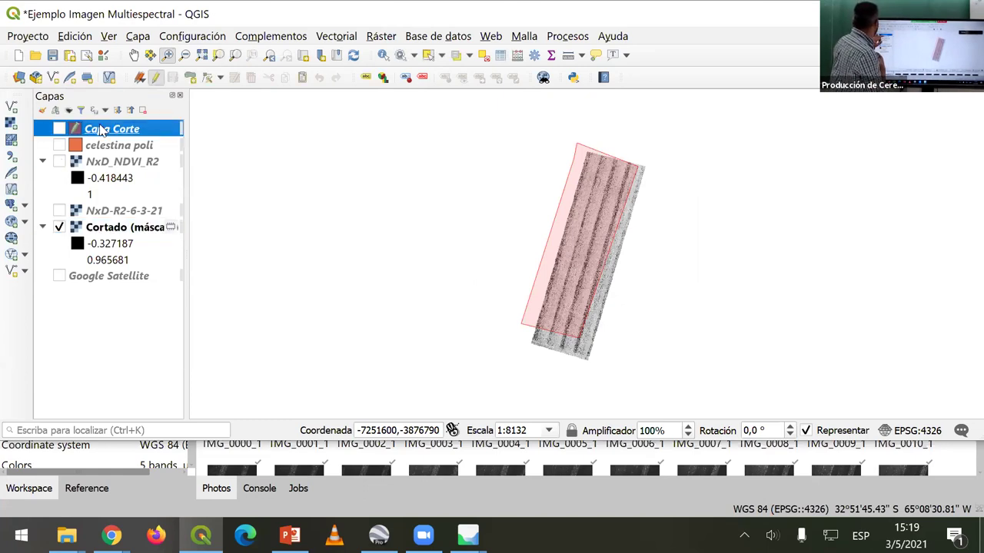
pyautogui.click(156, 78)
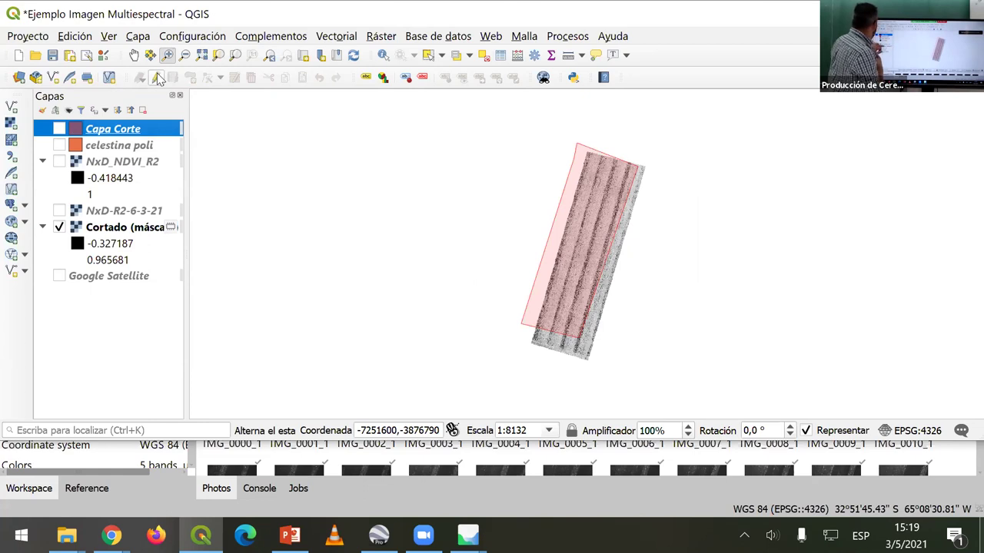
pyautogui.click(105, 229)
pyautogui.doubleClick(105, 231)
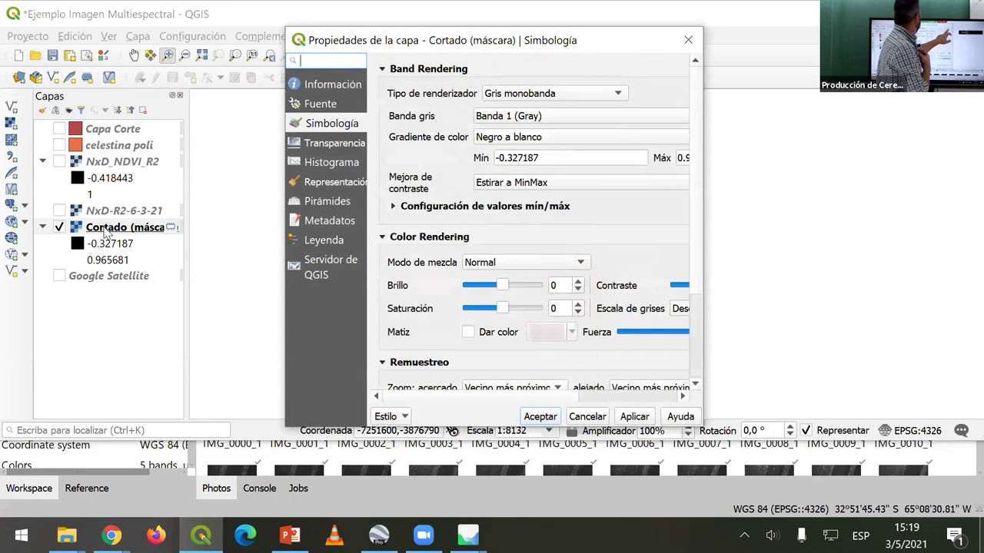
pyautogui.click(688, 40)
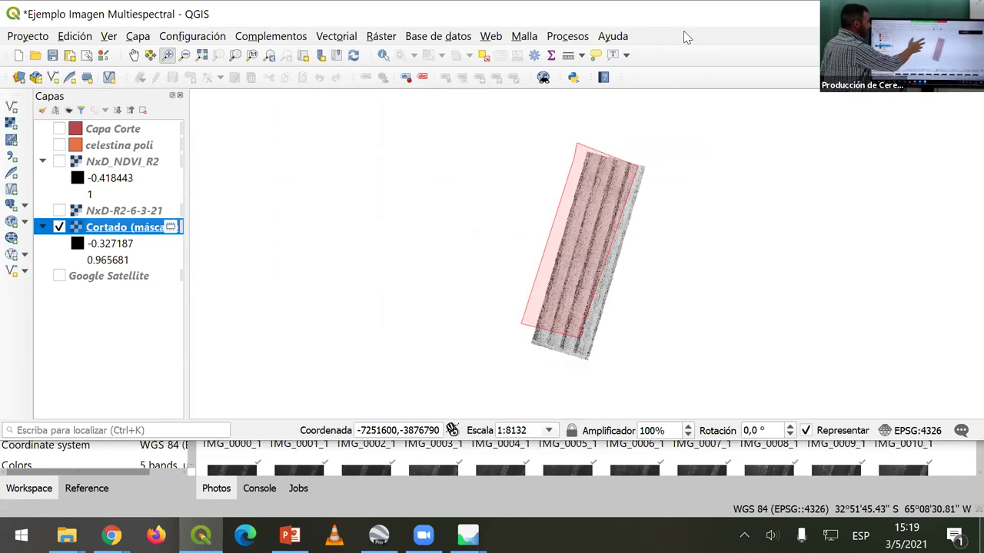
pyautogui.click(113, 226)
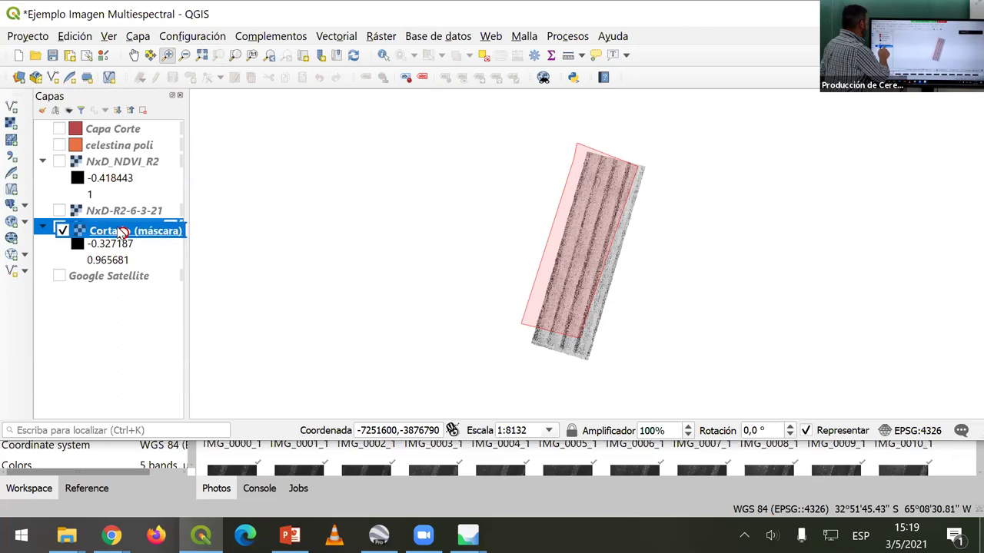
pyautogui.moveTo(102, 232); pyautogui.dragTo(99, 231)
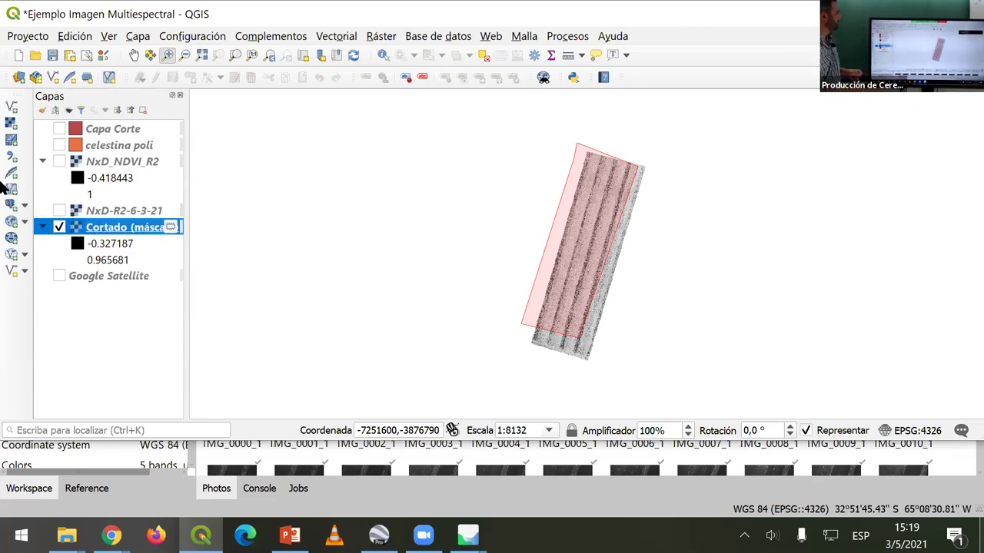
# - Set the Cortado (máscara) layer's symbology to Pseudocolor monobanda with the Greens color ramp
pyautogui.rightClick(125, 227)
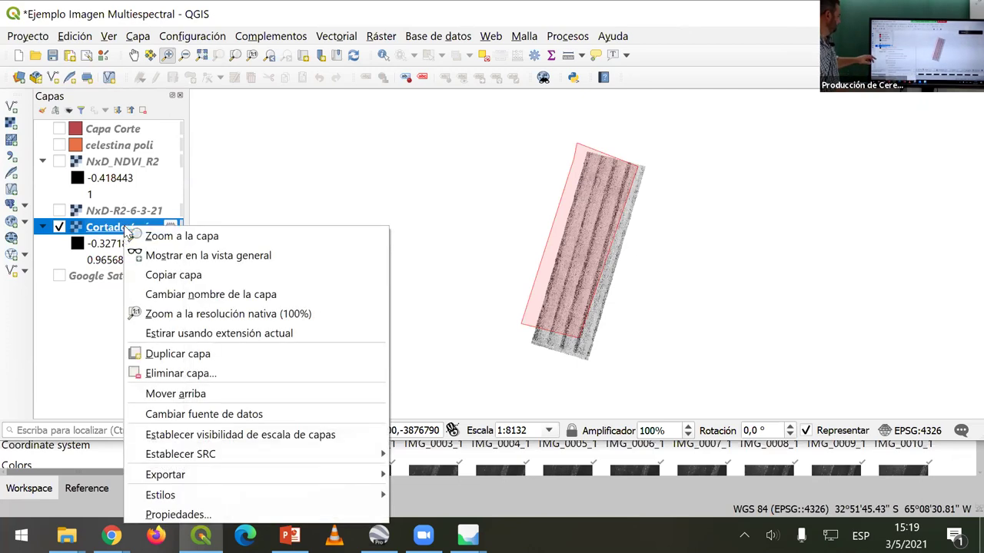
pyautogui.click(181, 514)
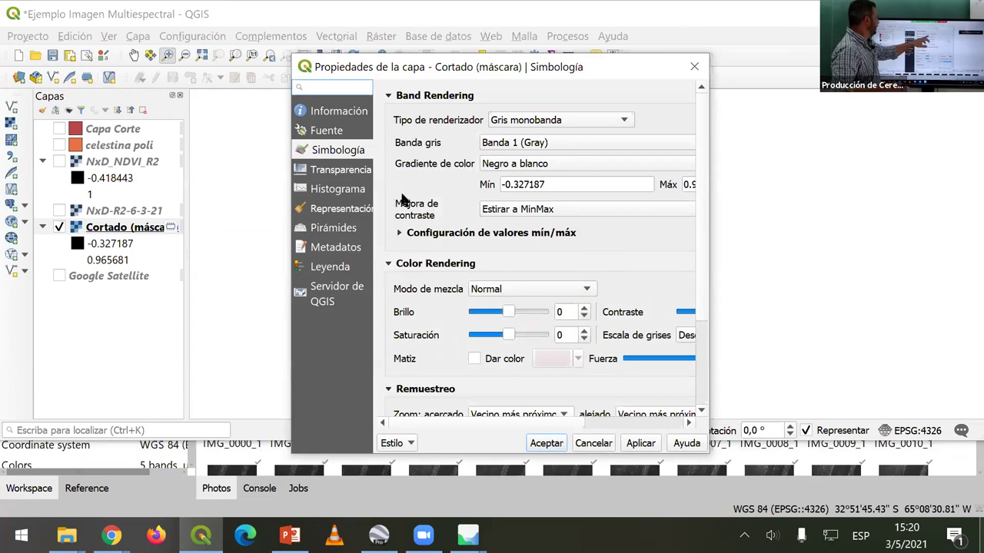
pyautogui.click(515, 125)
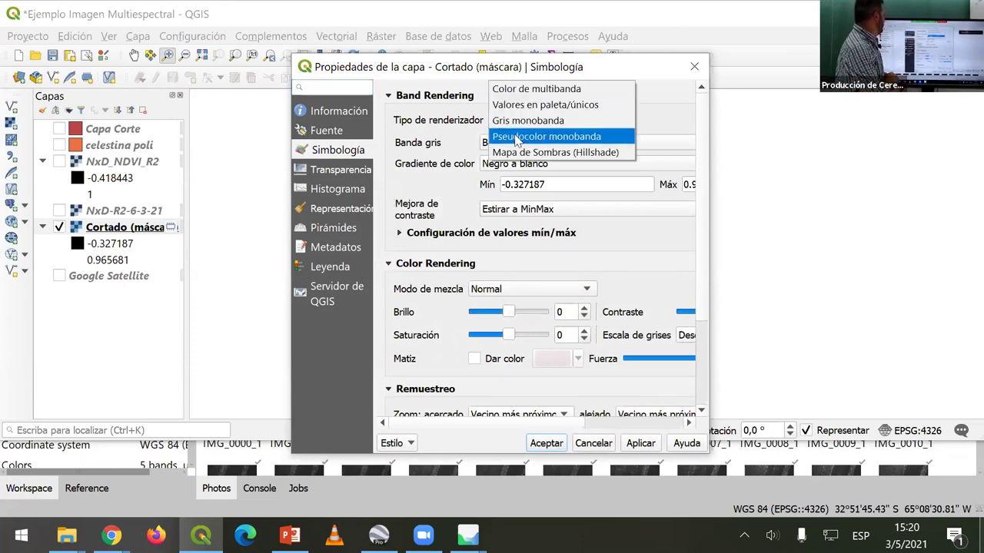
pyautogui.click(516, 136)
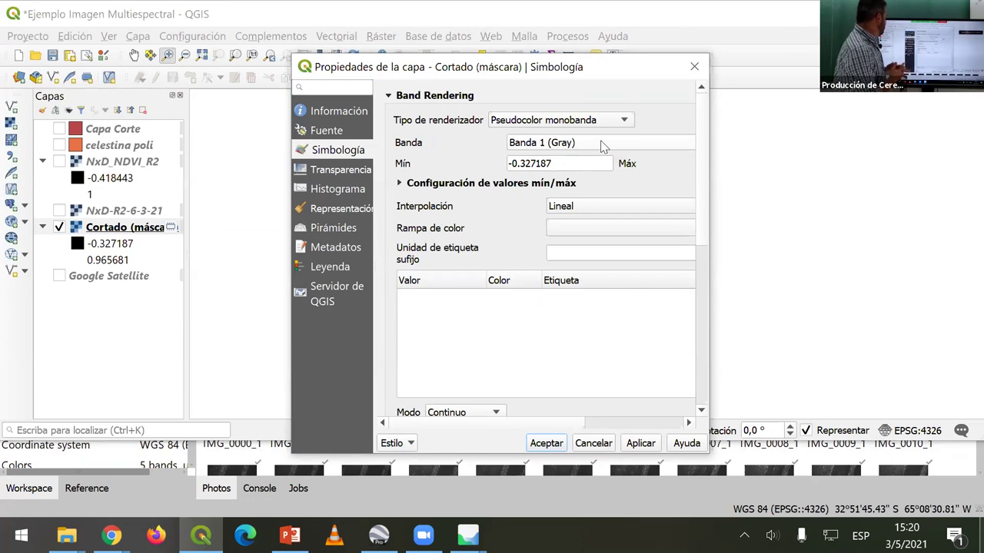
pyautogui.click(621, 227)
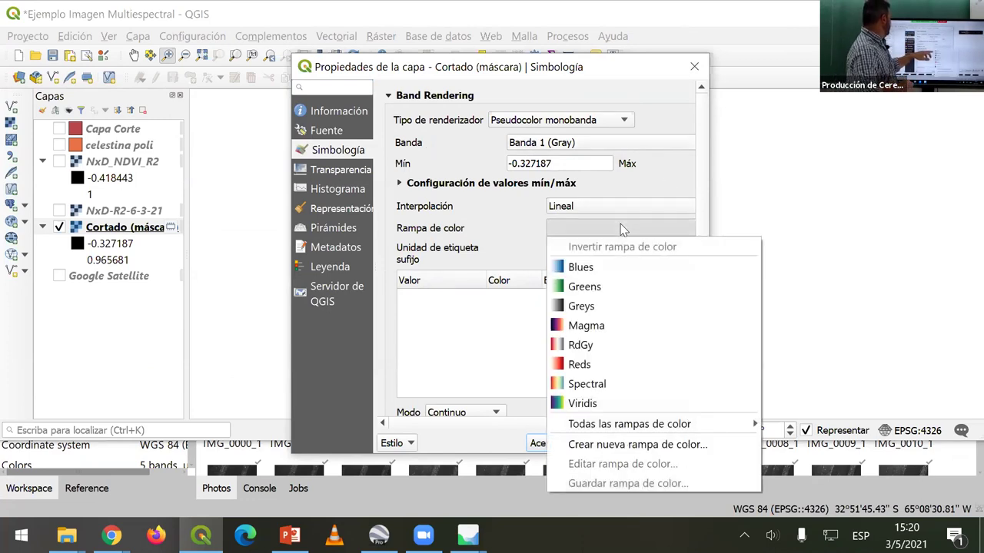
pyautogui.click(589, 289)
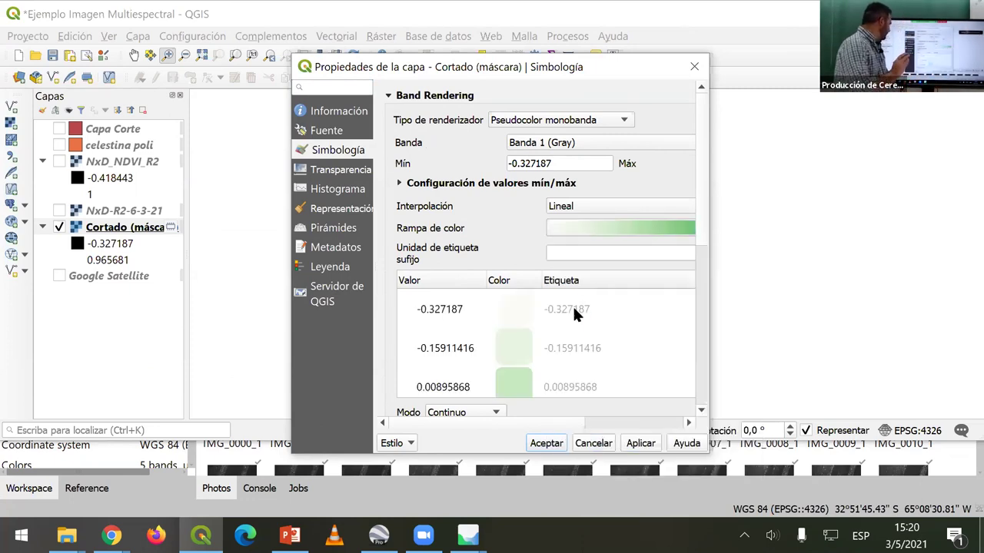
# - Set the color classification mode to Cuantil with 9 classes
pyautogui.click(496, 412)
pyautogui.click(498, 439)
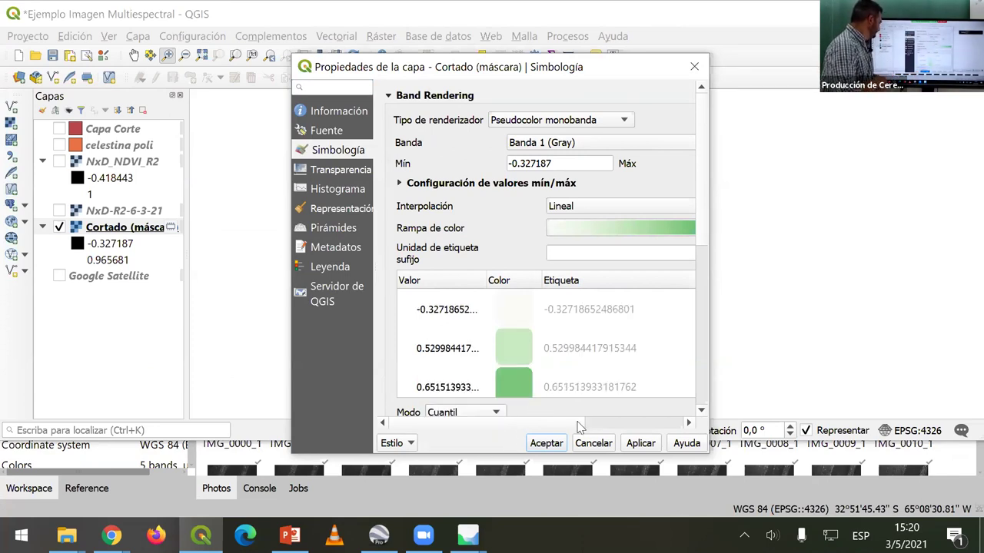
pyautogui.scroll(-5, 684, 292)
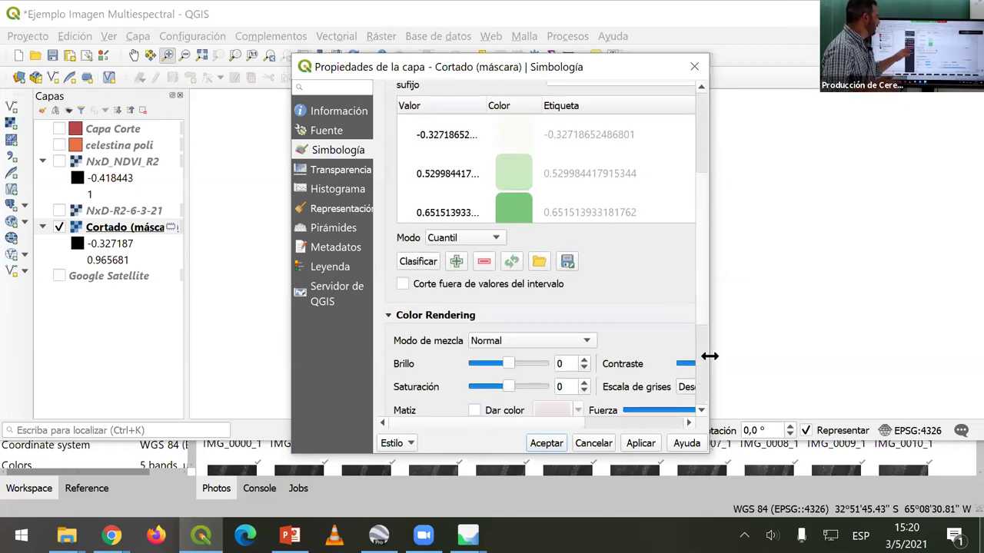
pyautogui.moveTo(708, 356); pyautogui.dragTo(914, 356)
pyautogui.click(875, 234)
pyautogui.click(875, 234)
pyautogui.click(875, 234)
pyautogui.click(875, 235)
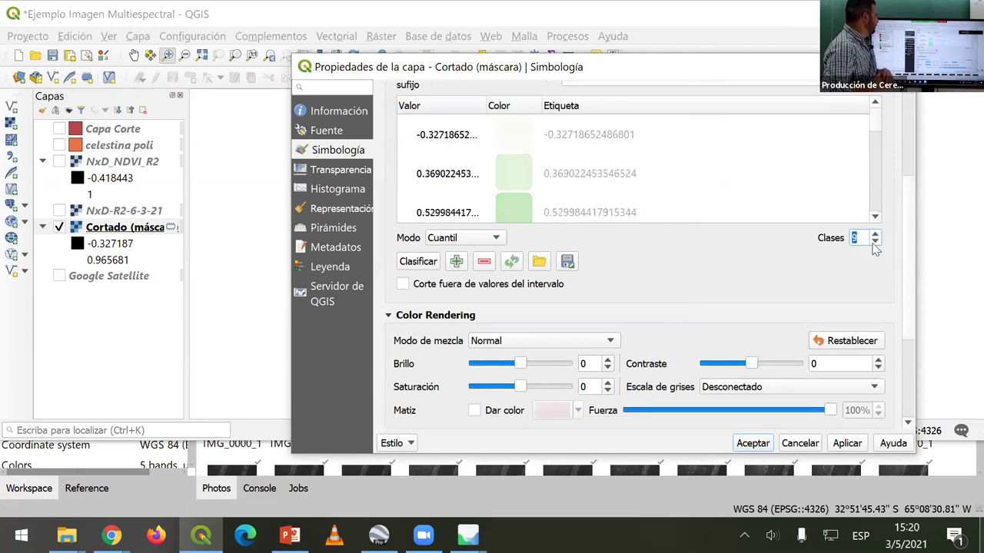
# - Reduce the quantile classification of the clipped raster Cortado (máscara) to 8 classes and apply the symbology
pyautogui.click(875, 242)
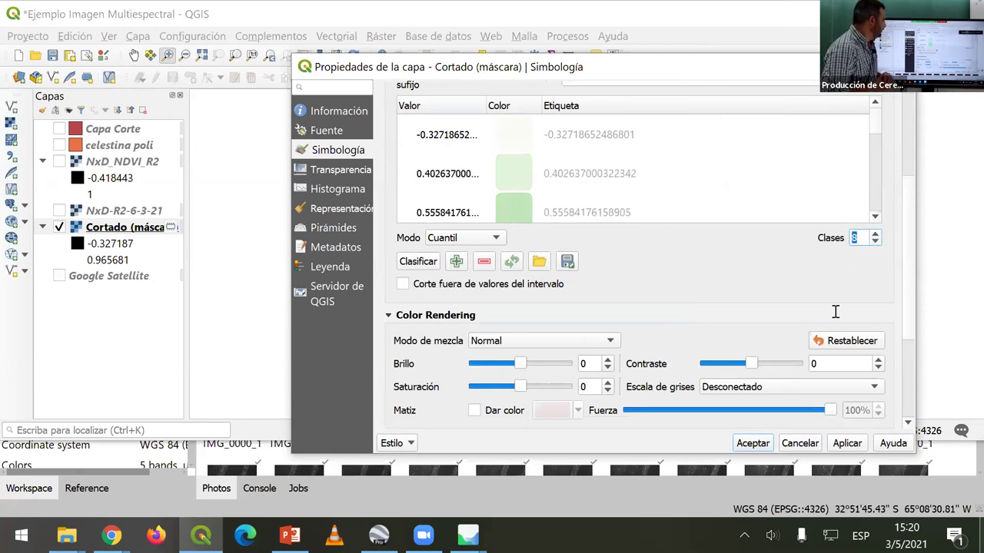
pyautogui.click(752, 443)
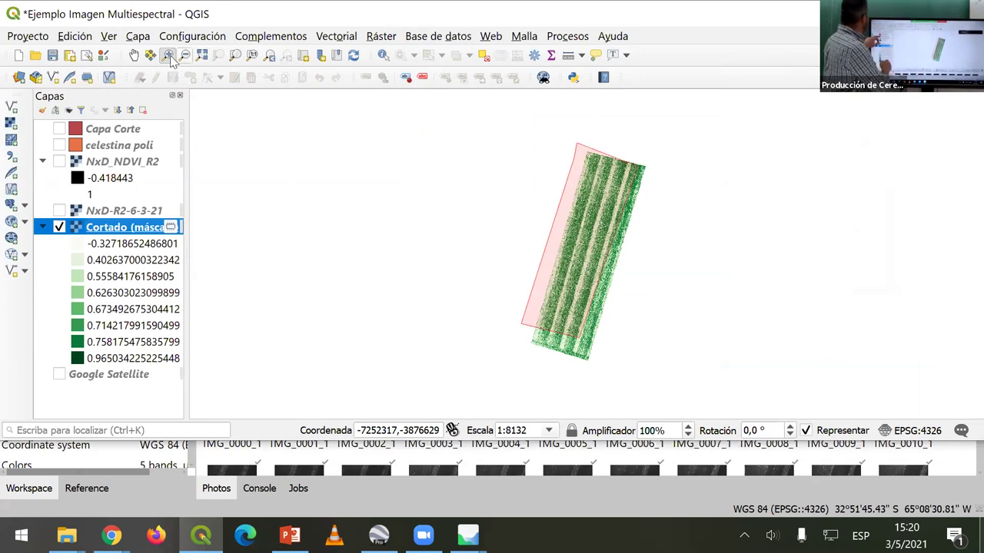
# - Remove the Capa Corte layer from the project
pyautogui.click(122, 132)
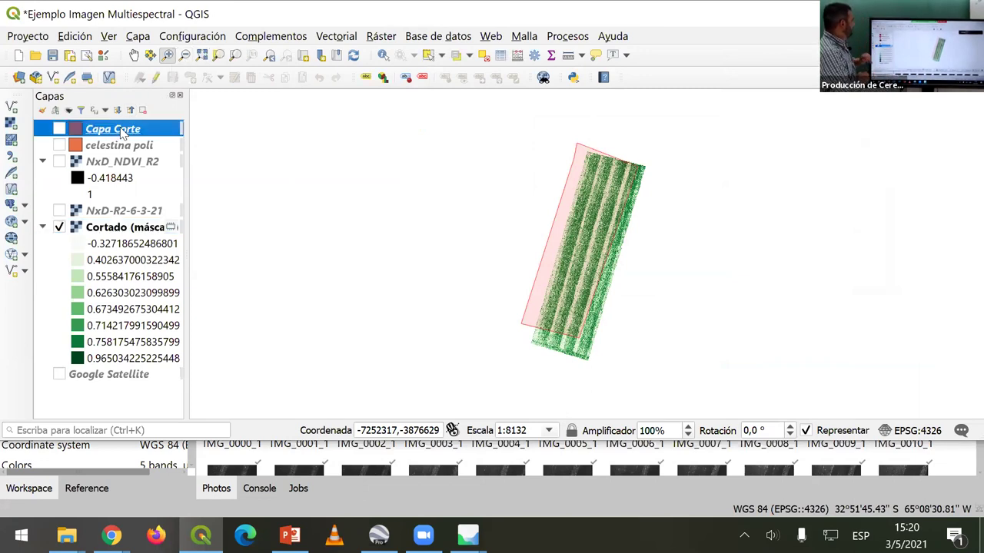
pyautogui.rightClick(122, 132)
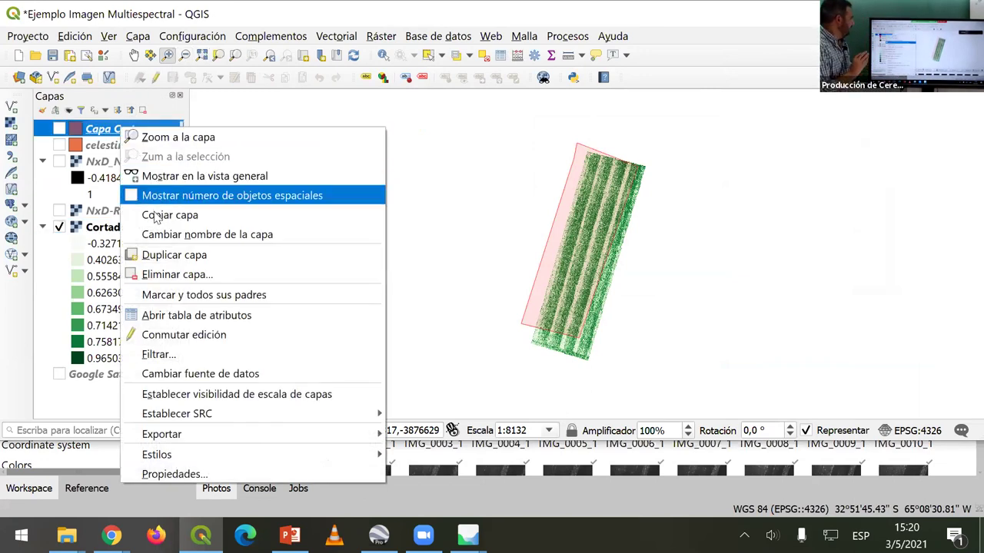
pyautogui.click(168, 274)
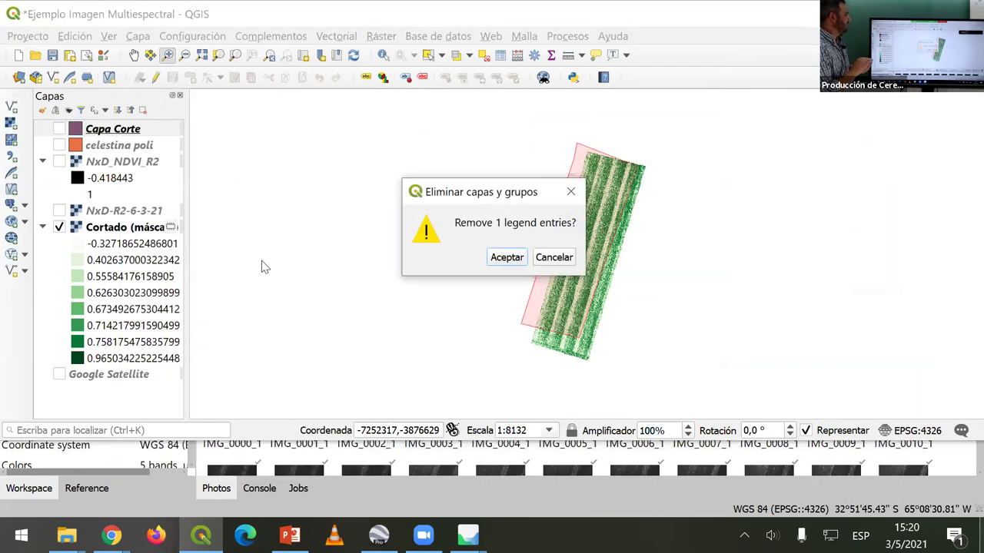
pyautogui.click(505, 258)
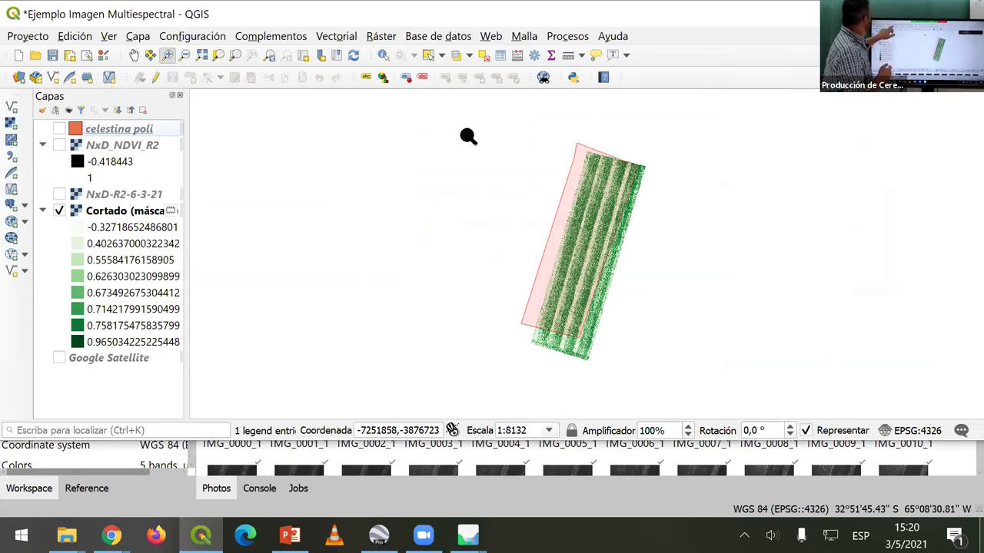
# - Examine the NDVI classes along the crop rows of the clipped raster up close
pyautogui.moveTo(514, 109); pyautogui.dragTo(652, 354)
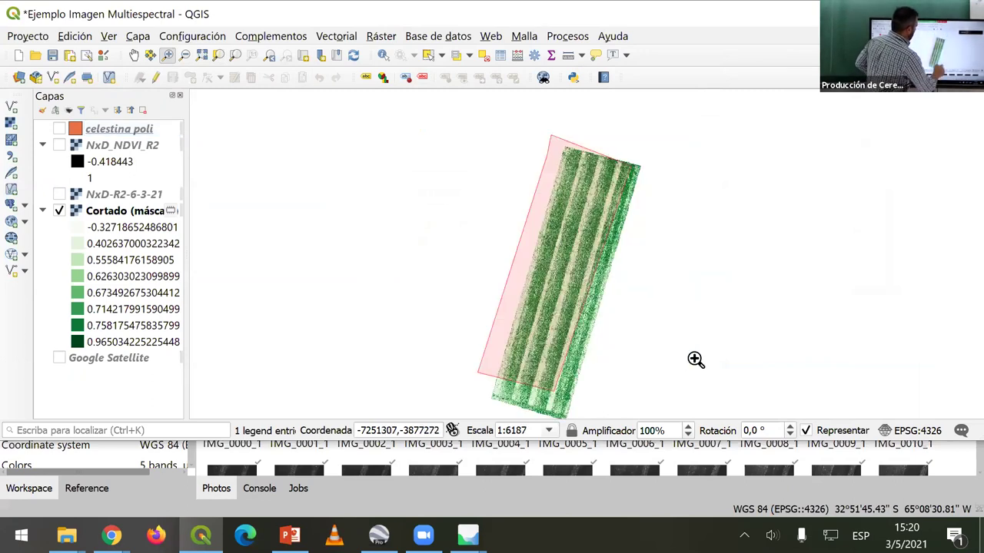
pyautogui.moveTo(515, 138); pyautogui.dragTo(643, 389)
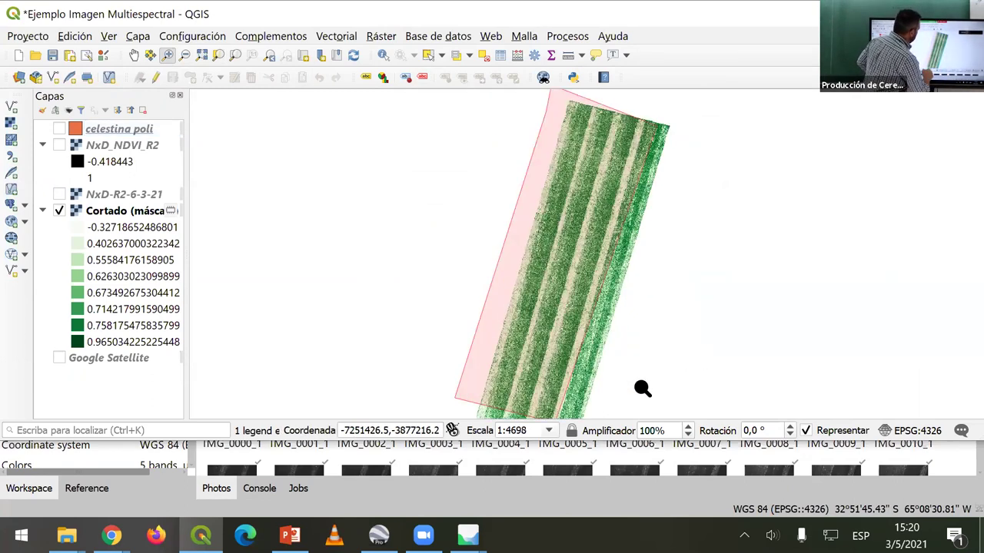
pyautogui.moveTo(509, 149); pyautogui.dragTo(683, 327)
pyautogui.moveTo(461, 139); pyautogui.dragTo(672, 323)
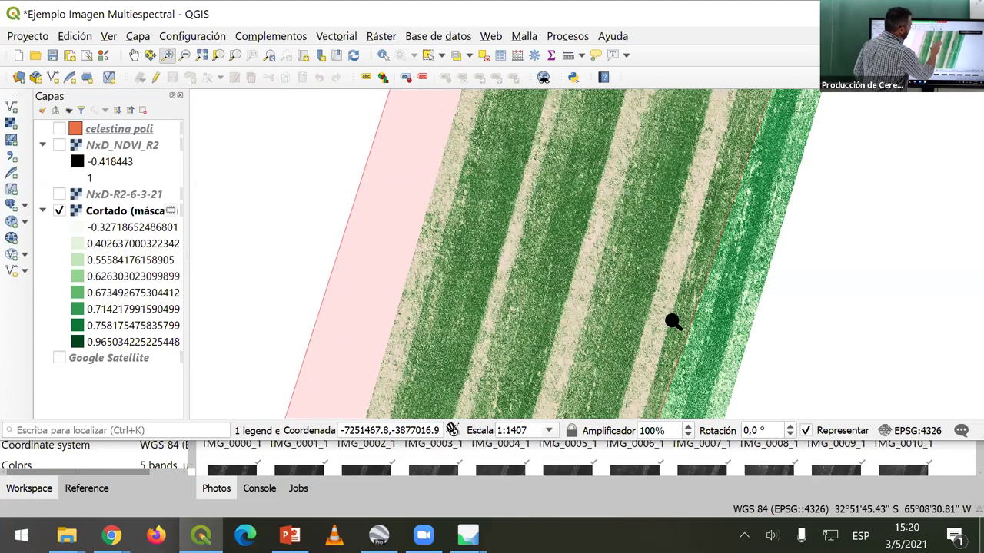